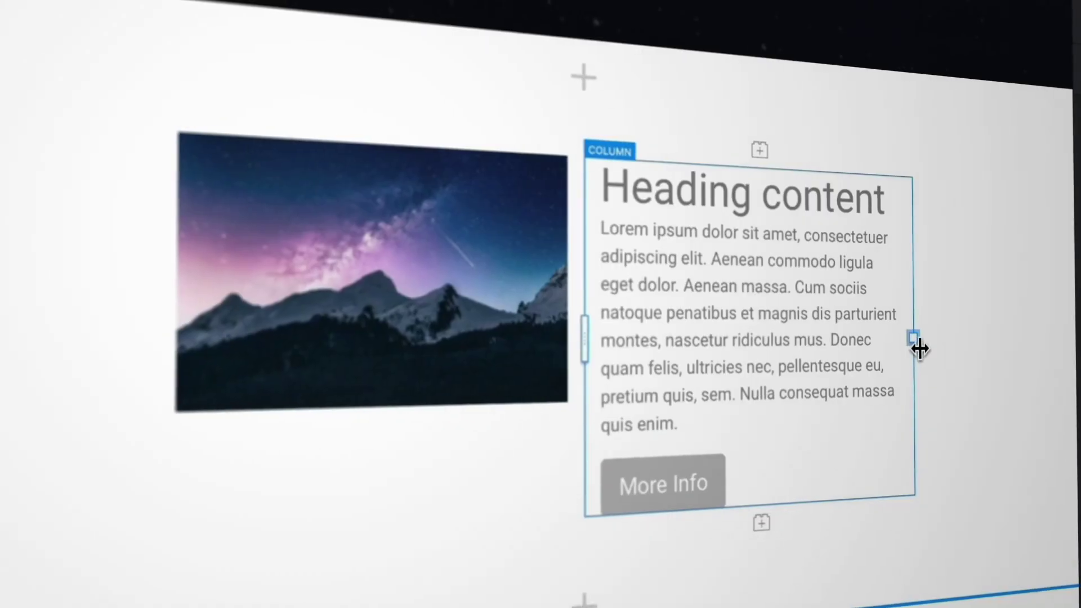
drag(919, 349, 1053, 304)
click(316, 346)
mouse_move(192, 284)
mouse_down()
mouse_move(159, 297)
mouse_move(11, 293)
mouse_up()
drag(398, 285, 430, 282)
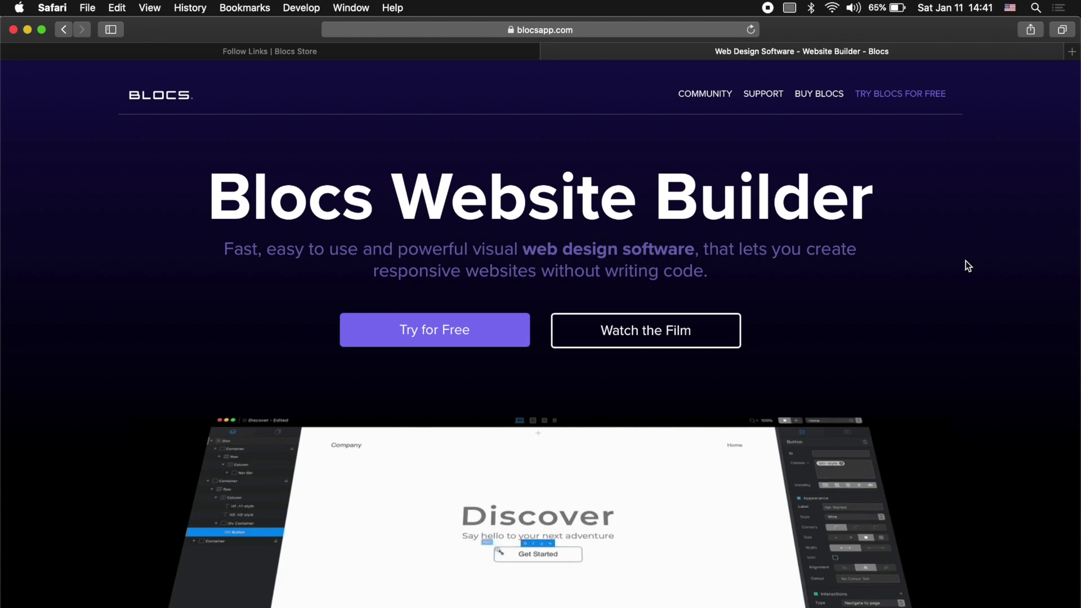
Step: Look through the Blocs website's home page, from the feature overview down to the purchase and trial offers
scroll(965, 261, down, 10)
scroll(967, 265, down, 15)
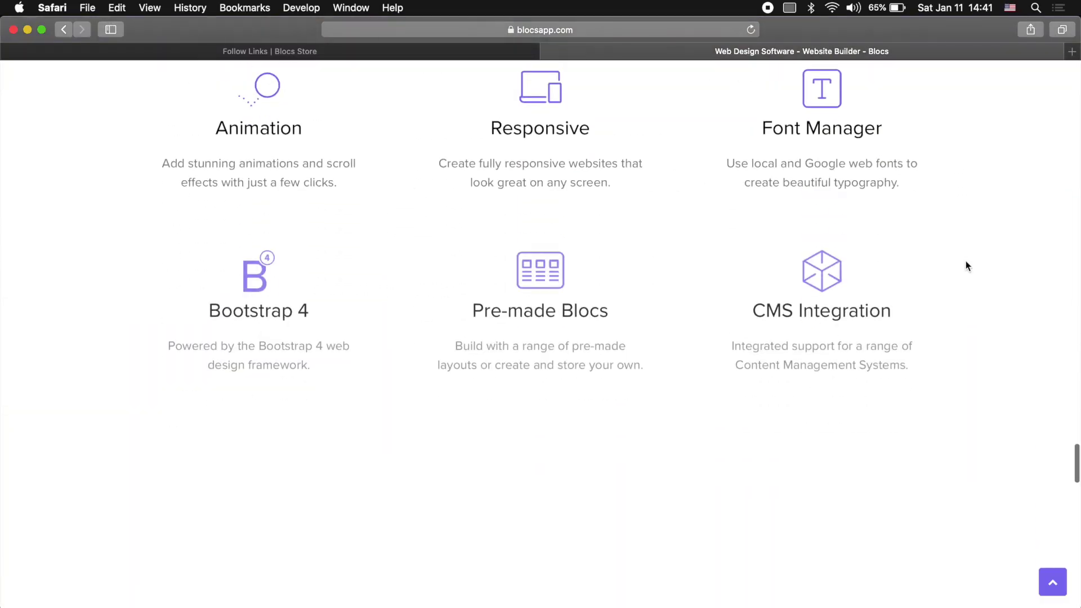
scroll(966, 266, down, 15)
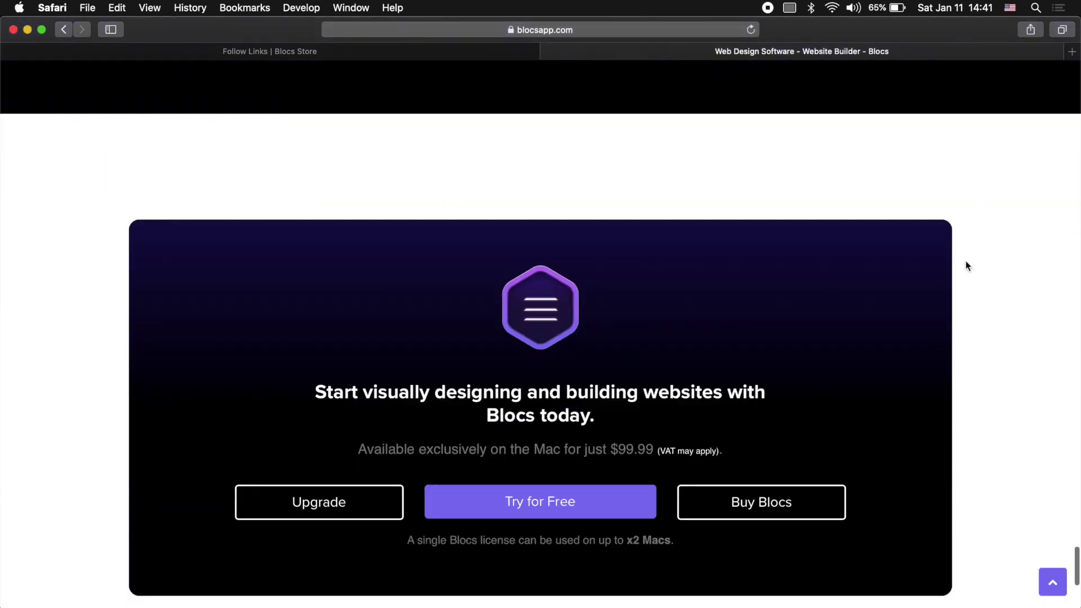
scroll(968, 264, down, 4)
scroll(968, 264, up, 3)
click(620, 466)
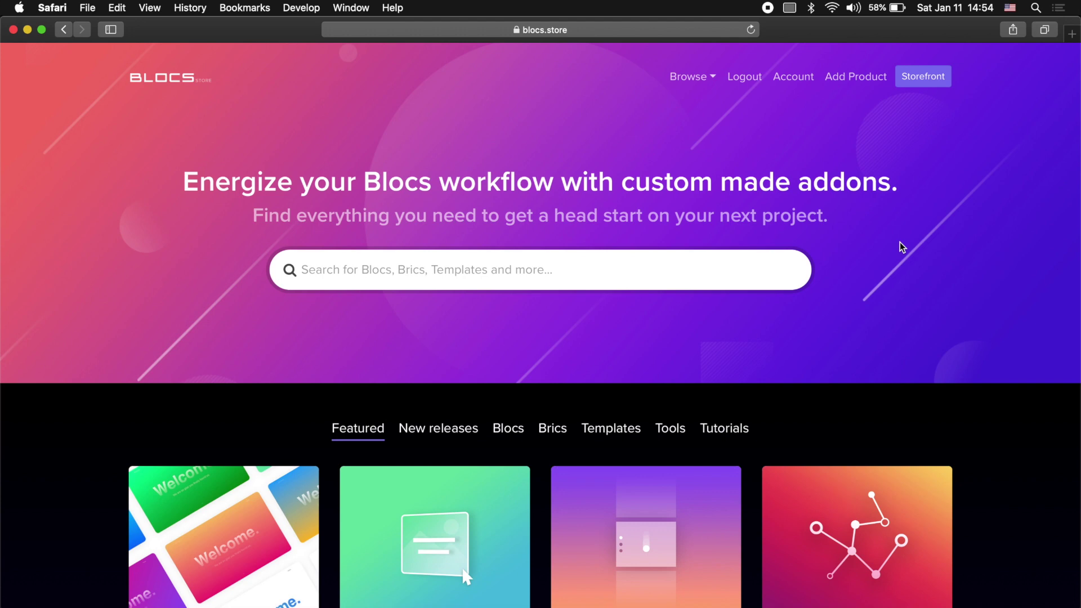
Step: Browse the Blocs Store's featured addons and its Tutorials and Tools categories
scroll(580, 152, down, 3)
scroll(581, 152, up, 1)
scroll(552, 234, down, 10)
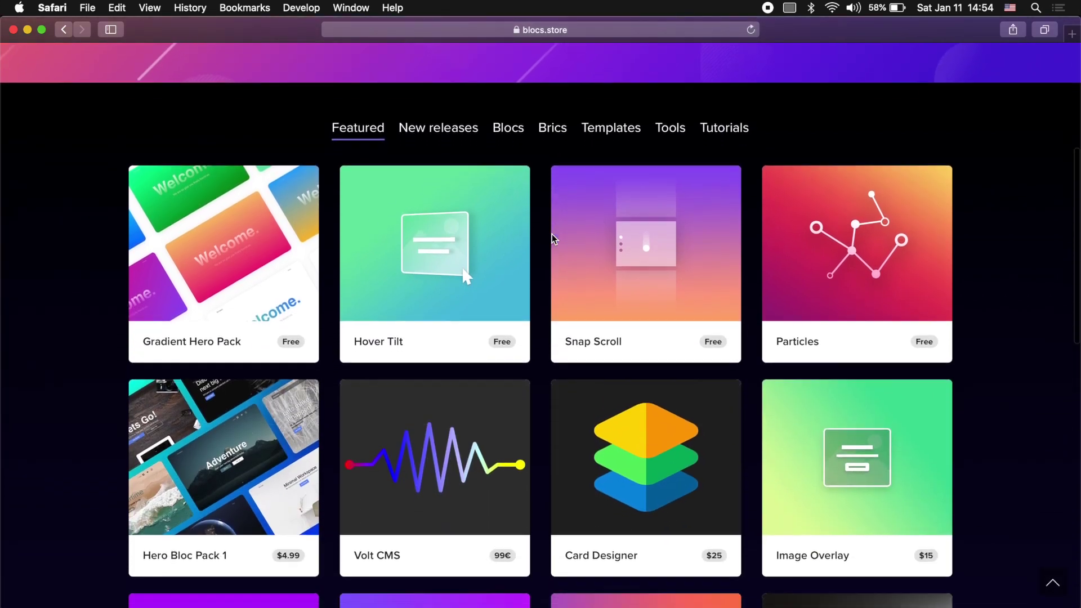
scroll(552, 235, up, 10)
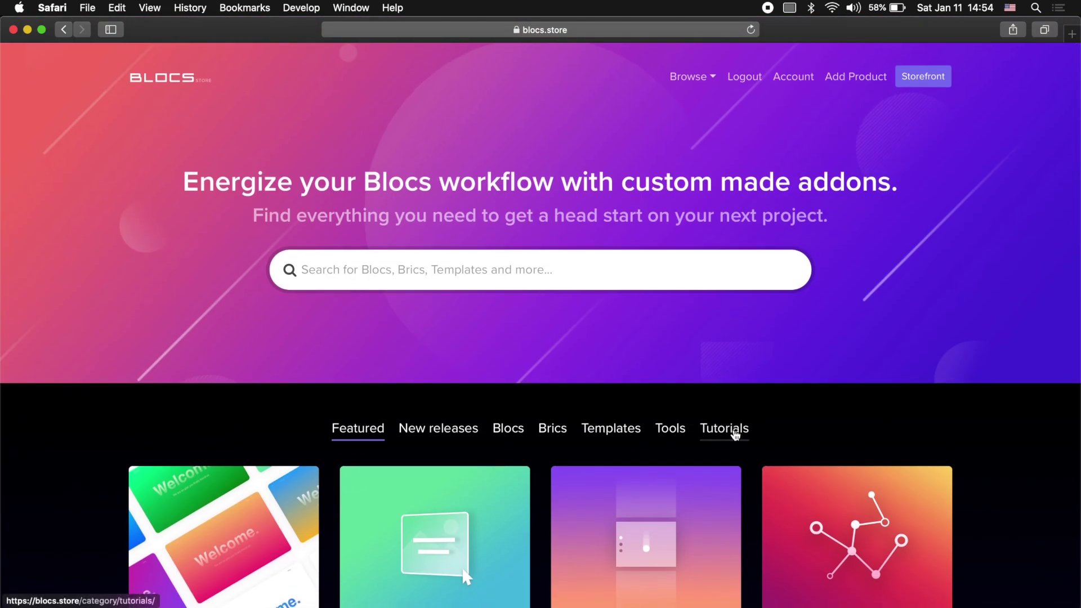
click(735, 430)
scroll(734, 431, down, 3)
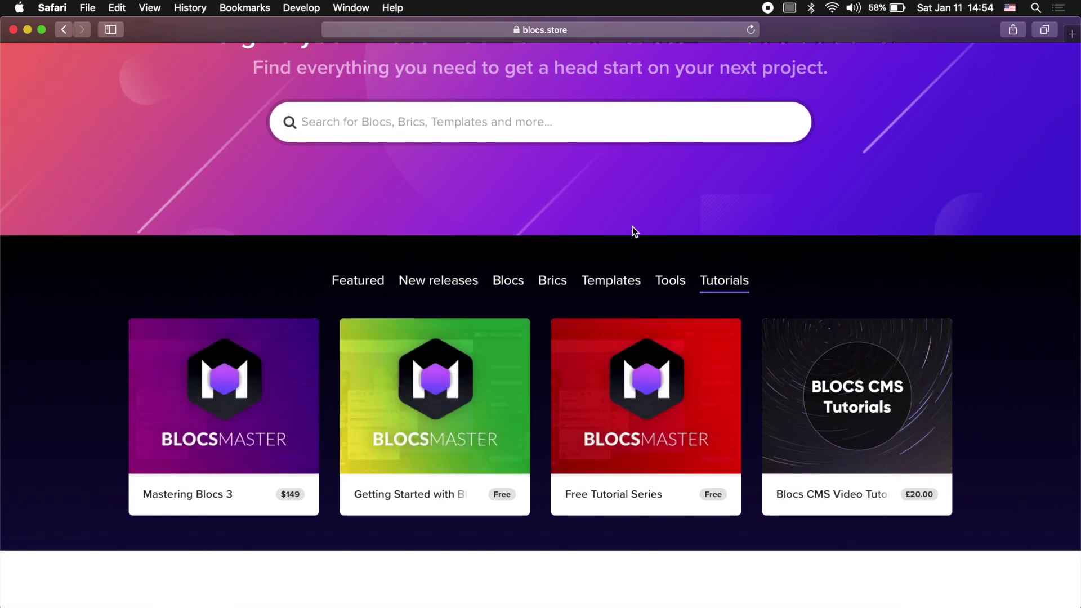
click(669, 284)
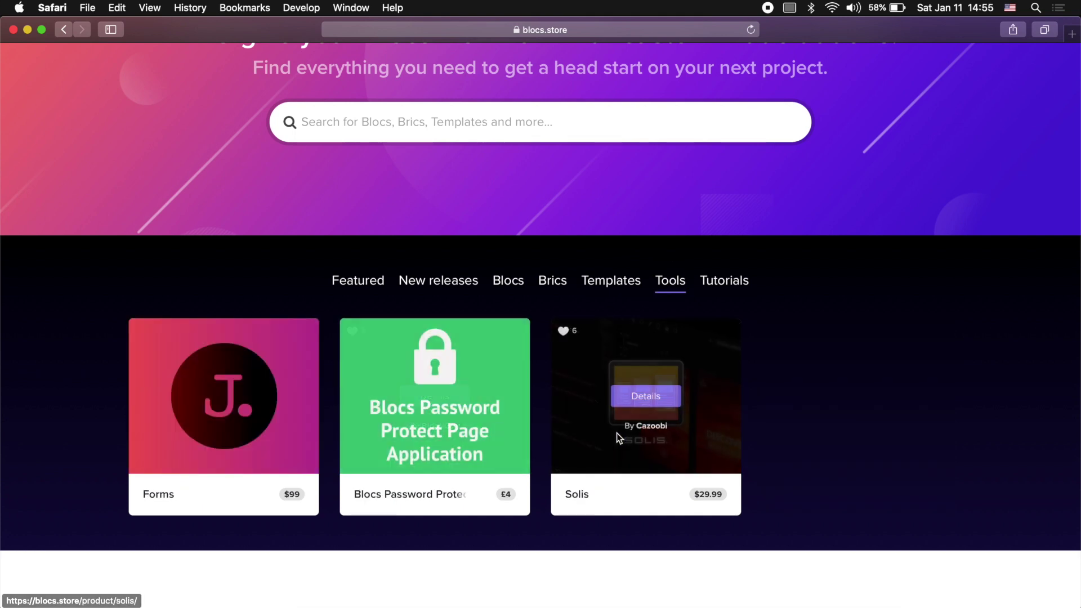
Step: Browse the store's Templates category and its Blocs category
click(622, 280)
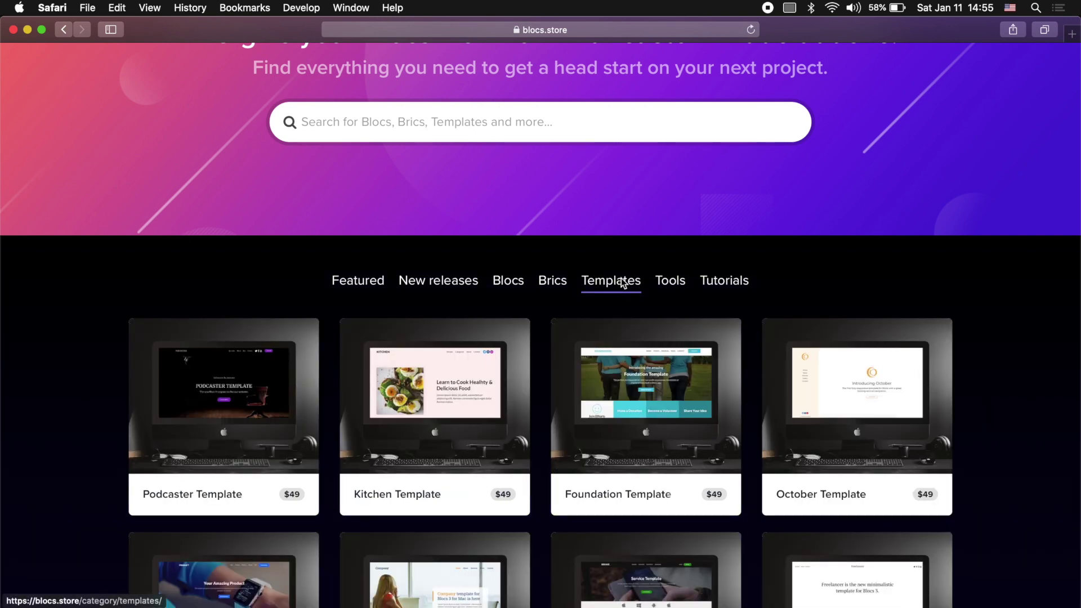
scroll(780, 252, down, 5)
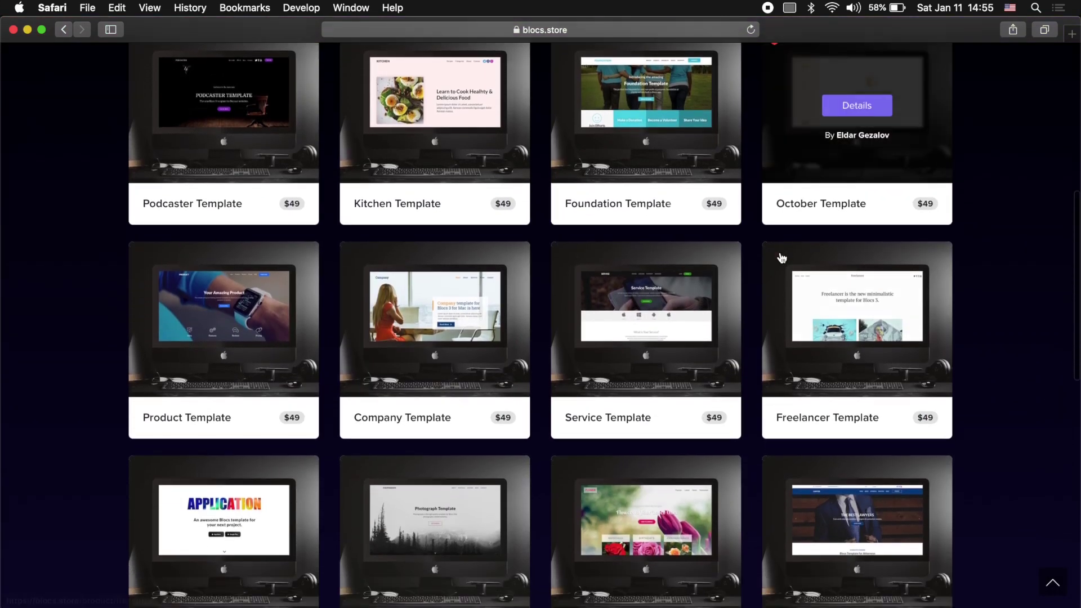
scroll(780, 253, down, 2)
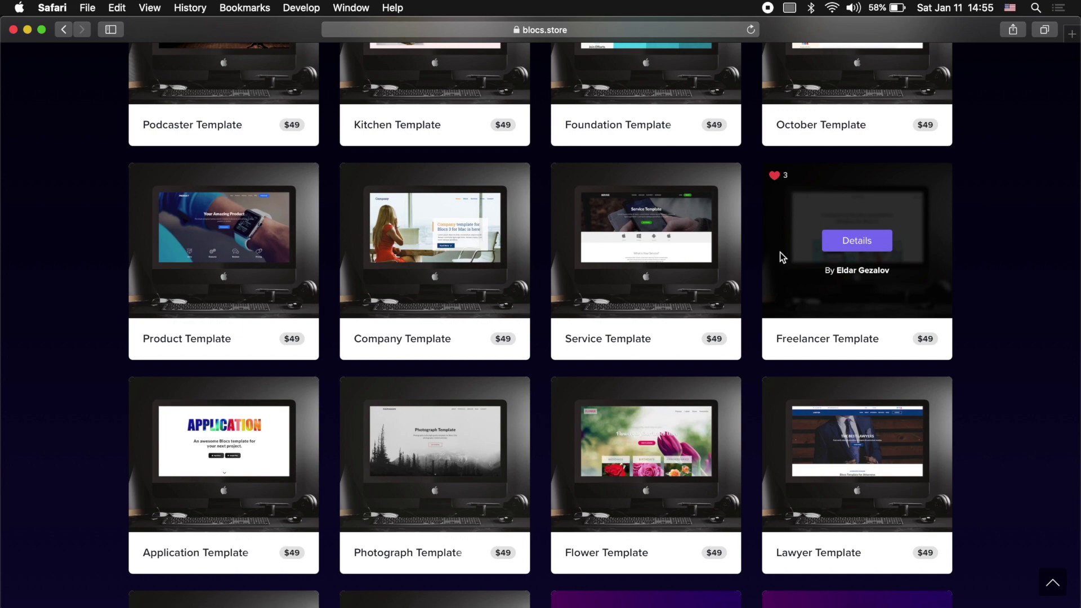
scroll(779, 252, down, 3)
scroll(780, 252, up, 15)
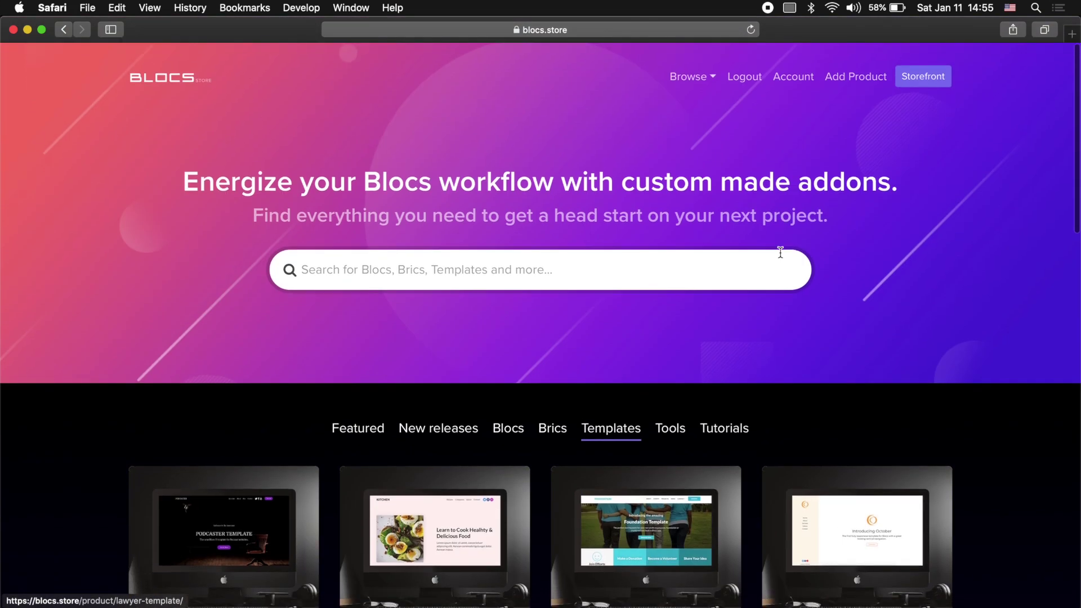
scroll(675, 276, down, 1)
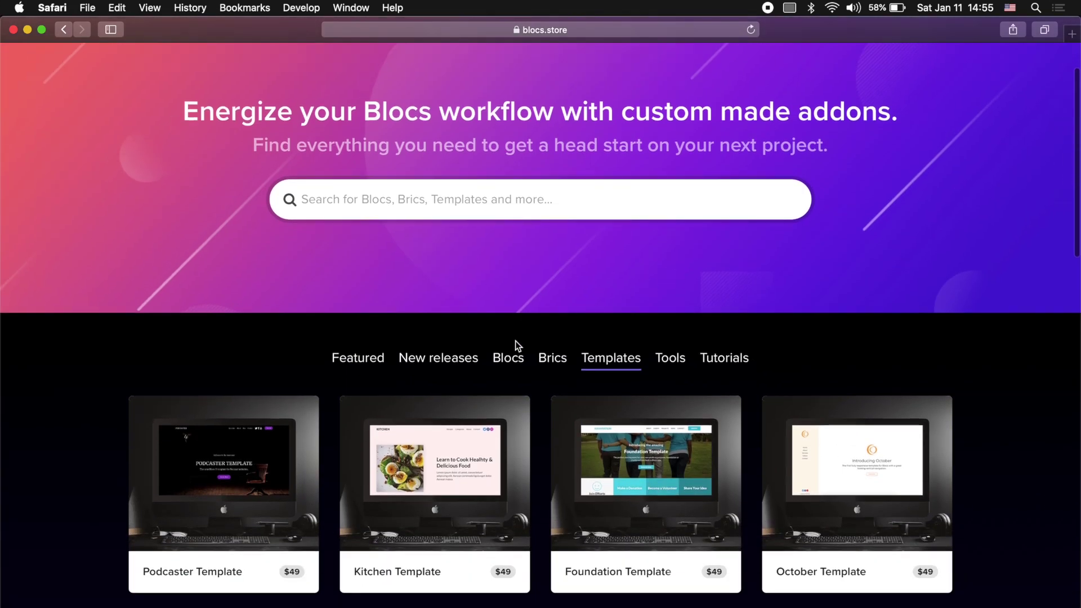
click(510, 365)
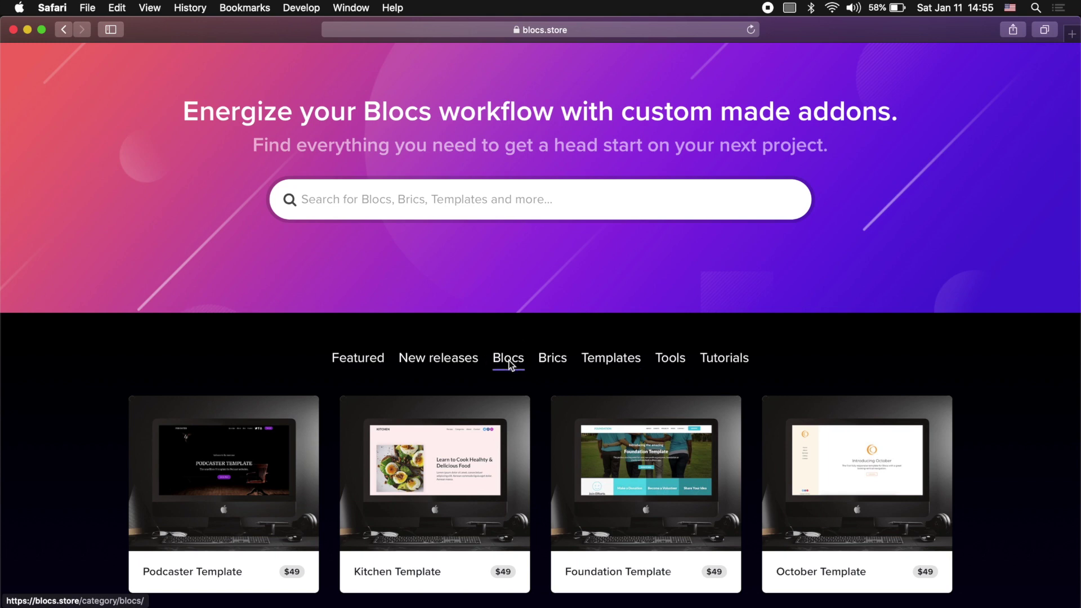
scroll(511, 365, down, 1)
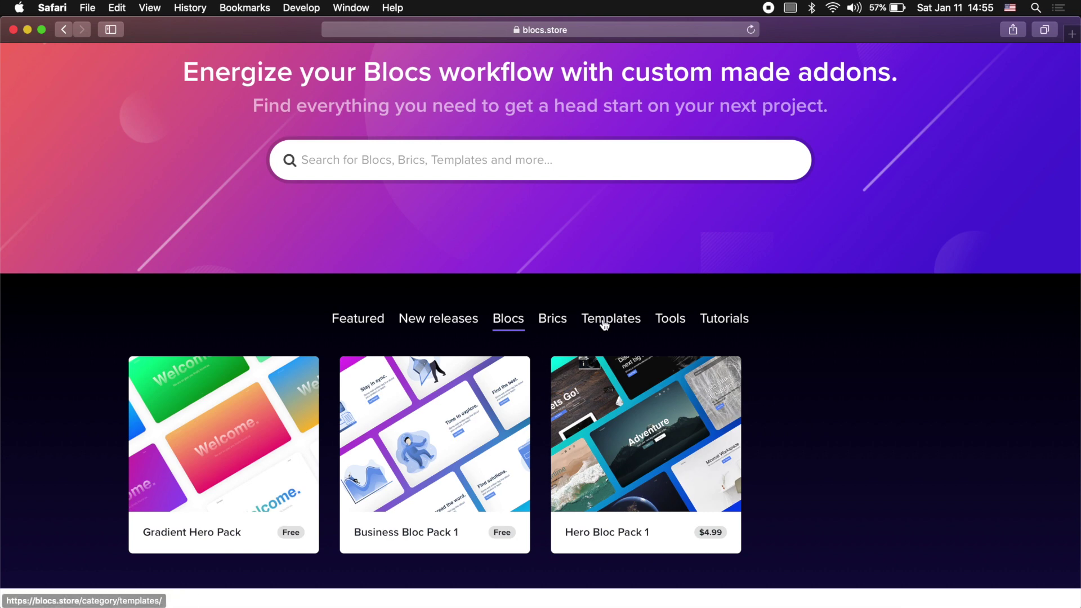
Step: Examine the store's Brics category, loading more products at the end of the listing each time
click(560, 320)
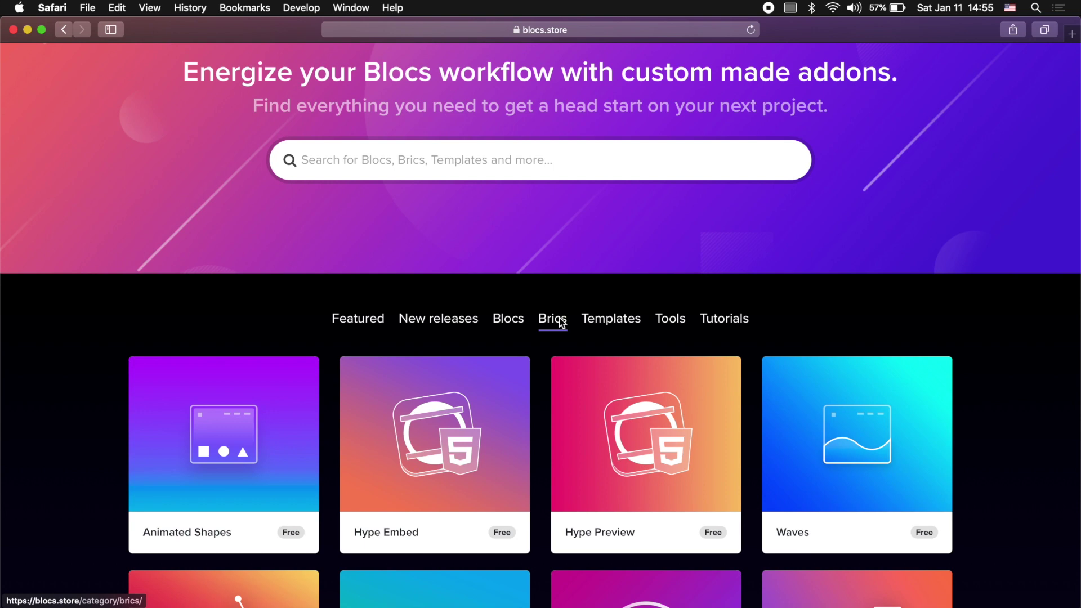
scroll(1021, 382, down, 2)
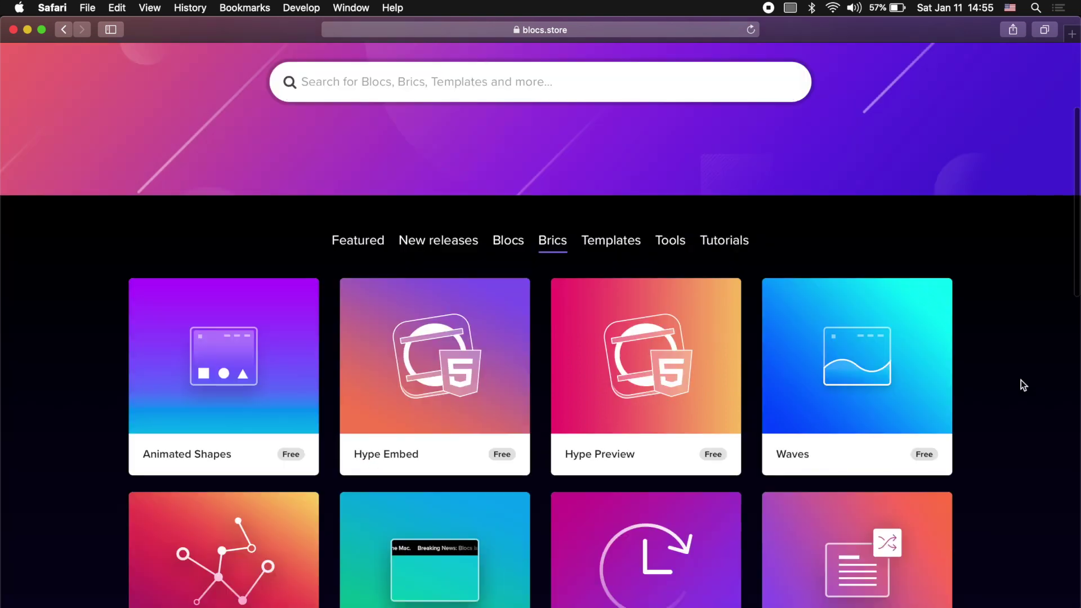
scroll(1022, 382, down, 6)
scroll(1022, 380, down, 1)
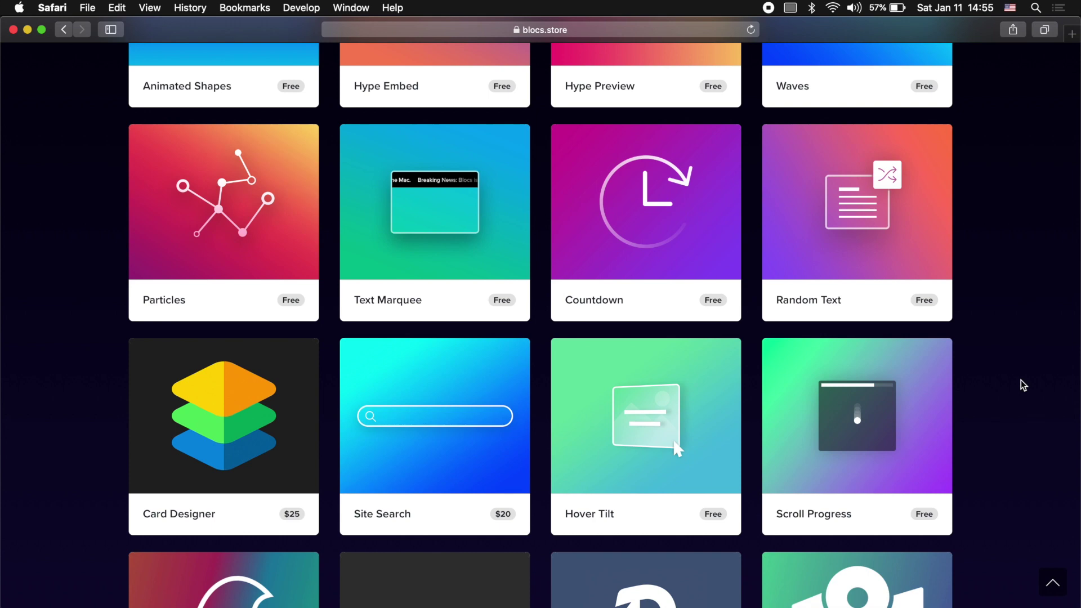
scroll(1022, 381, down, 5)
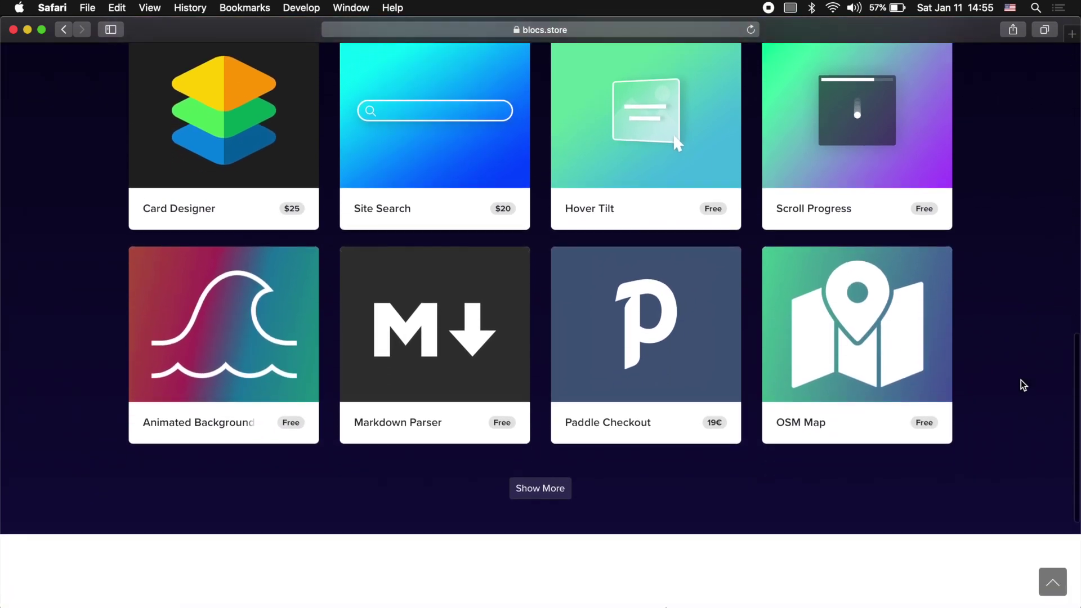
click(560, 494)
scroll(718, 504, down, 7)
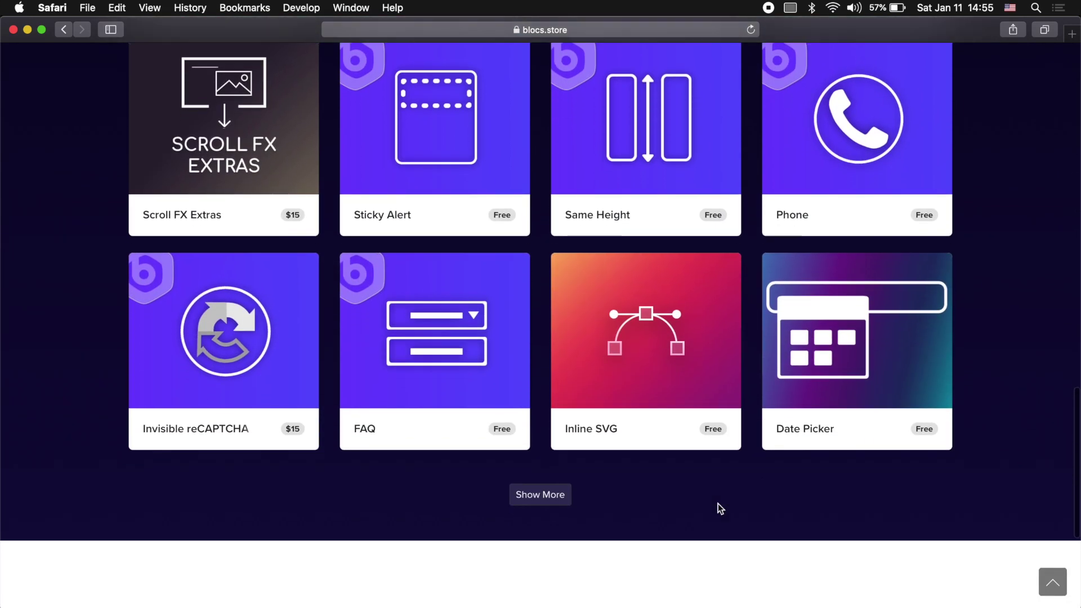
click(537, 493)
scroll(538, 505, down, 5)
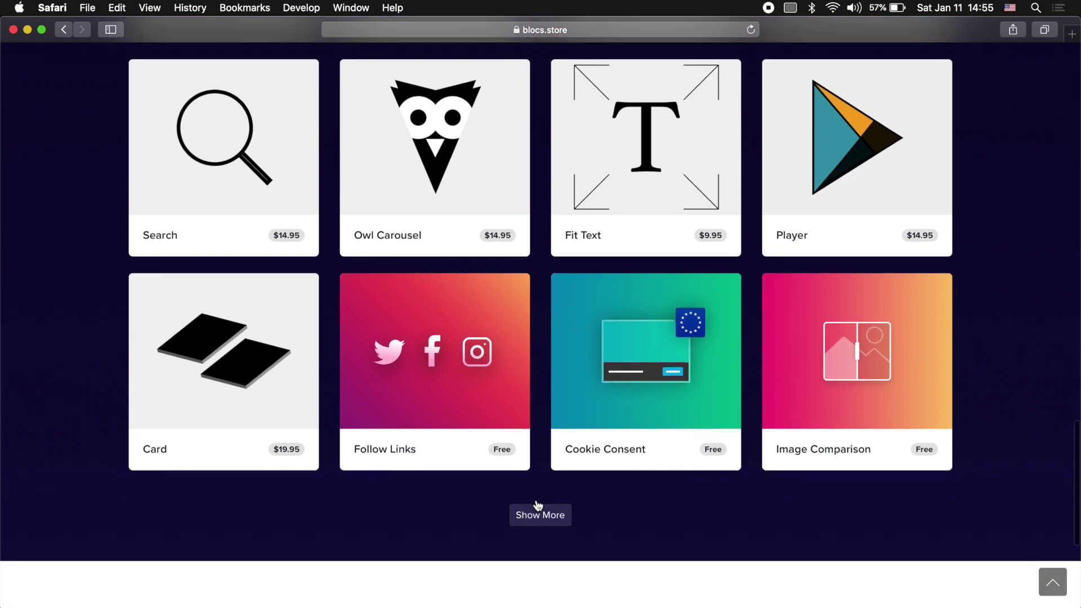
click(538, 505)
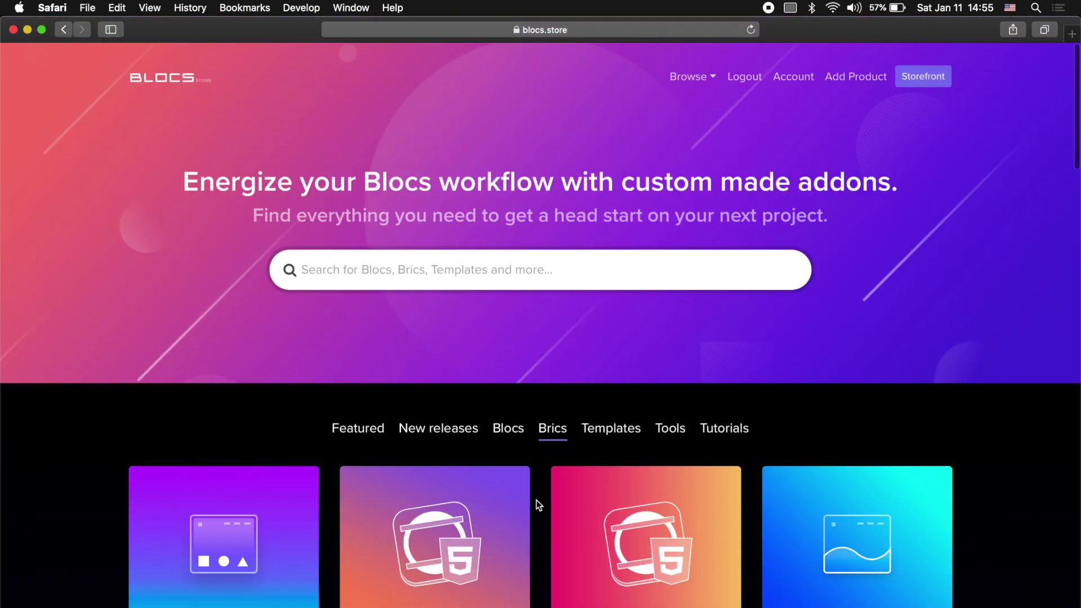
scroll(536, 500, down, 4)
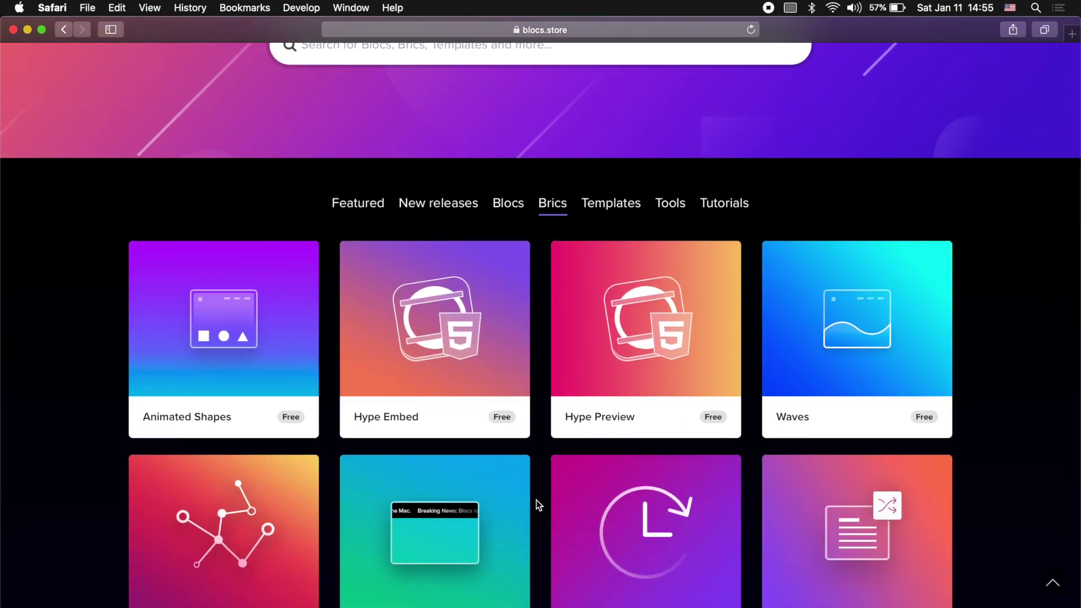
scroll(542, 366, up, 4)
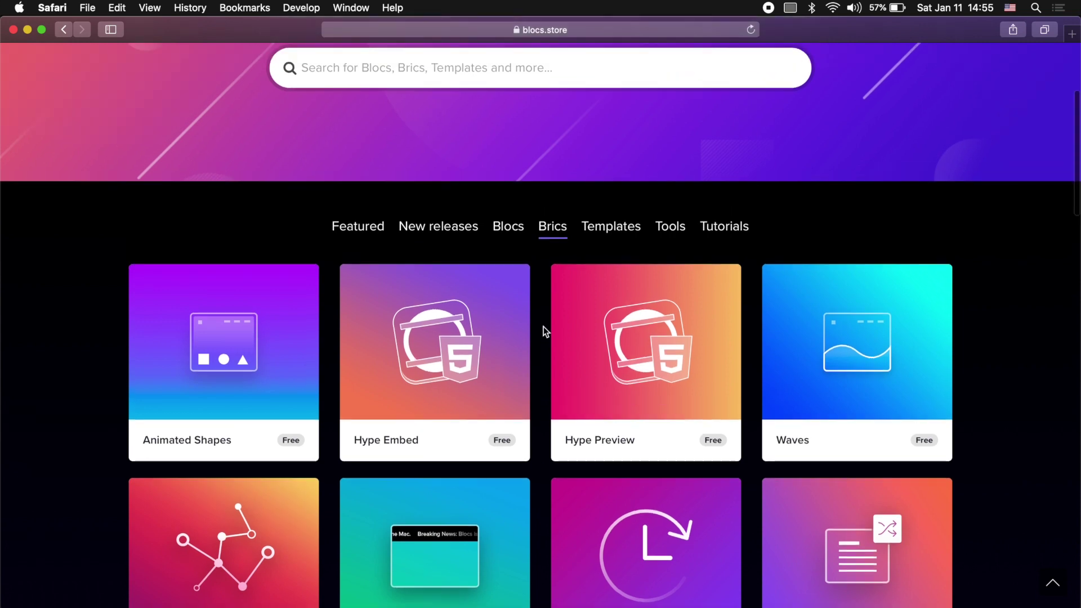
Step: Search the store for "follow" and open the details page of the Follow Links Bric
click(560, 263)
text(follow)
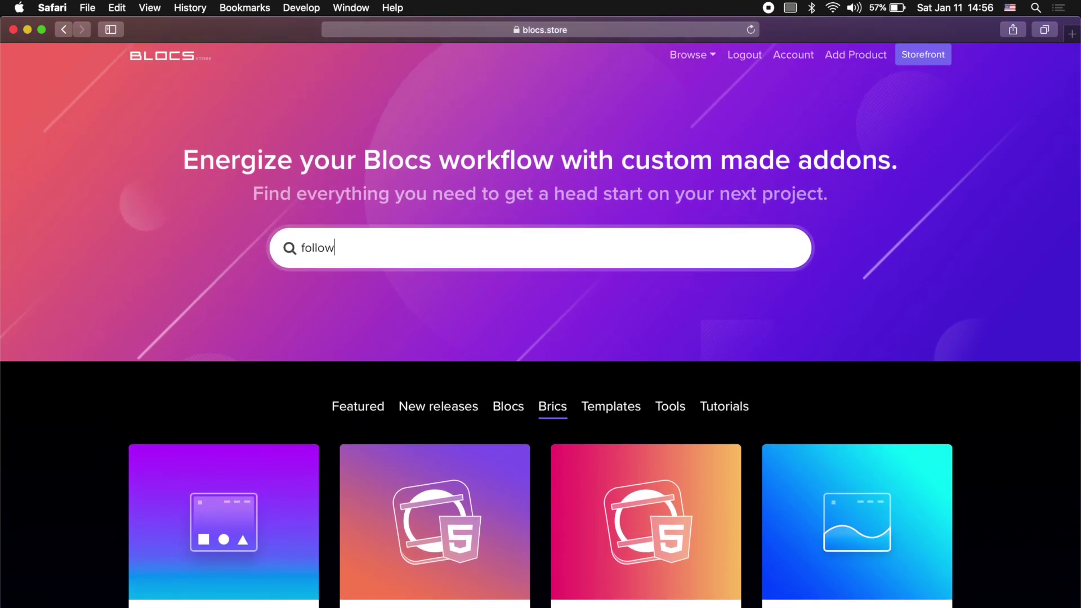
key(Return)
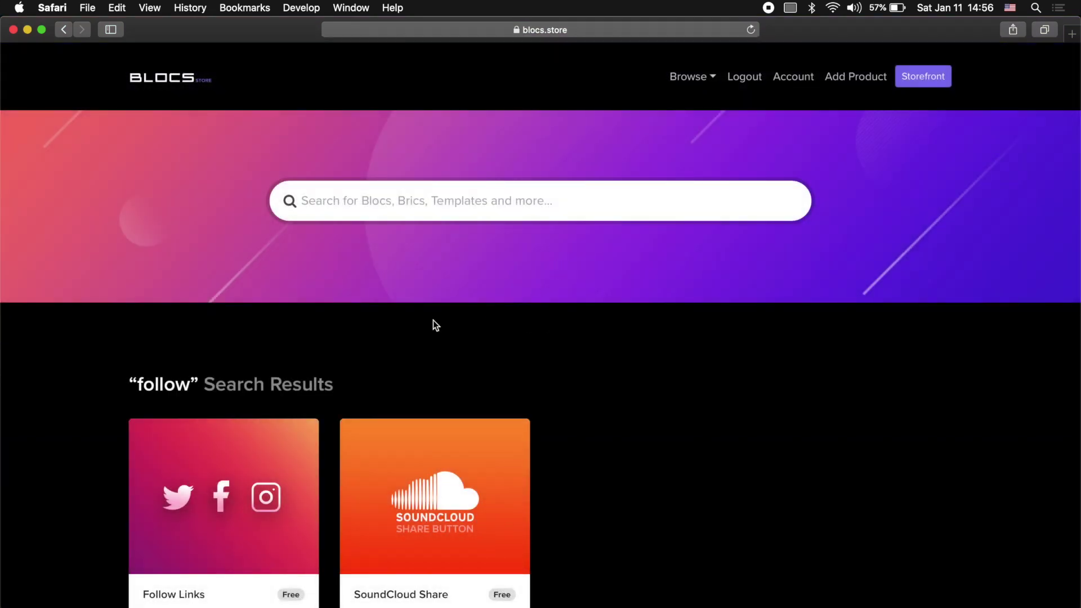
scroll(433, 320, down, 3)
mouse_move(271, 375)
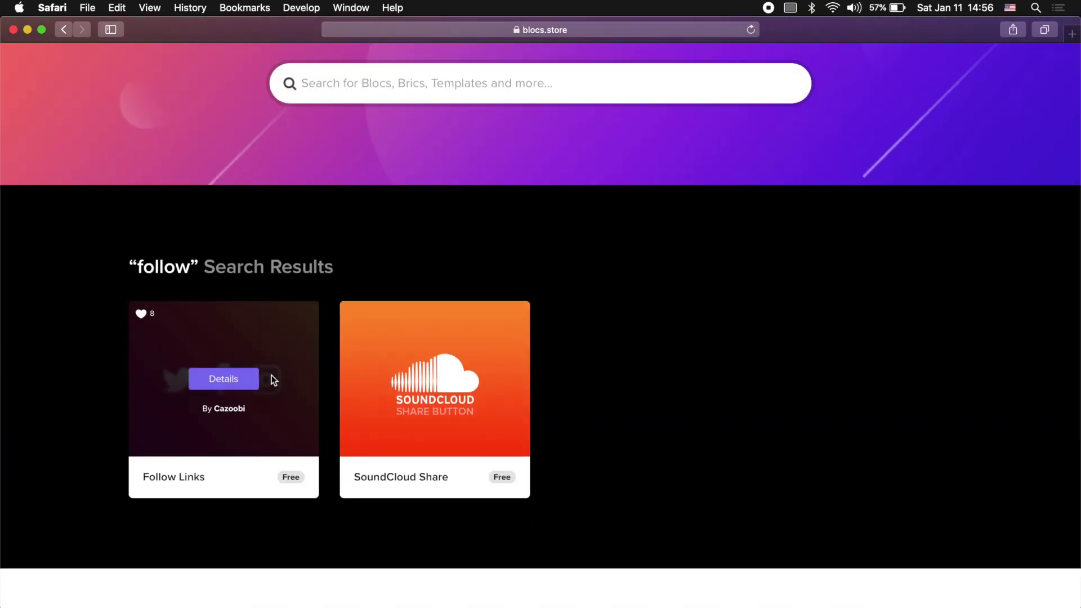
click(235, 385)
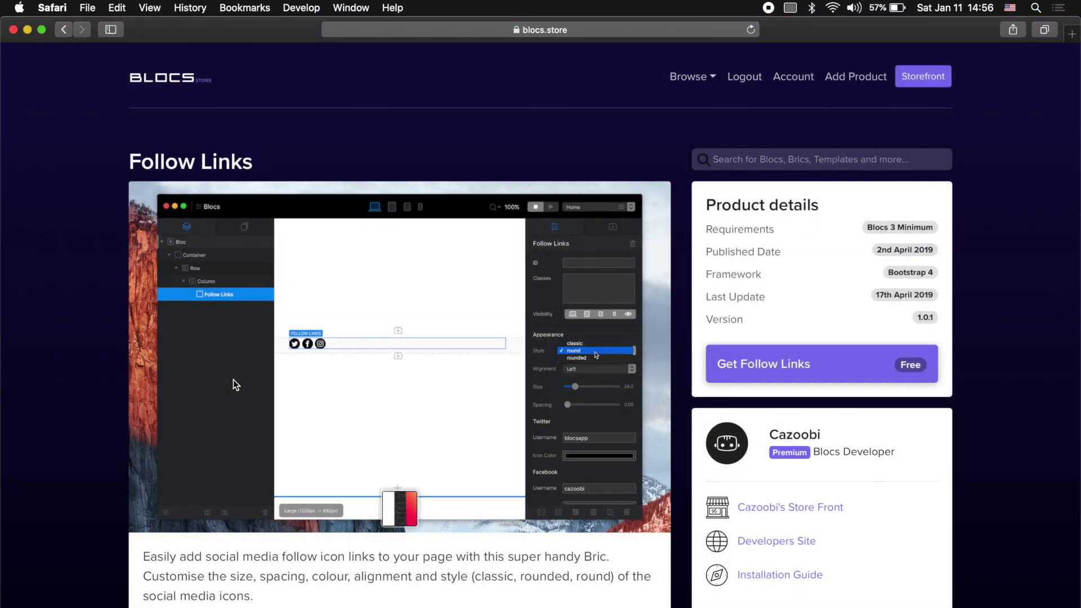
Step: Review the Follow Links description and supported social platforms, and download the free Bric
scroll(349, 414, down, 1)
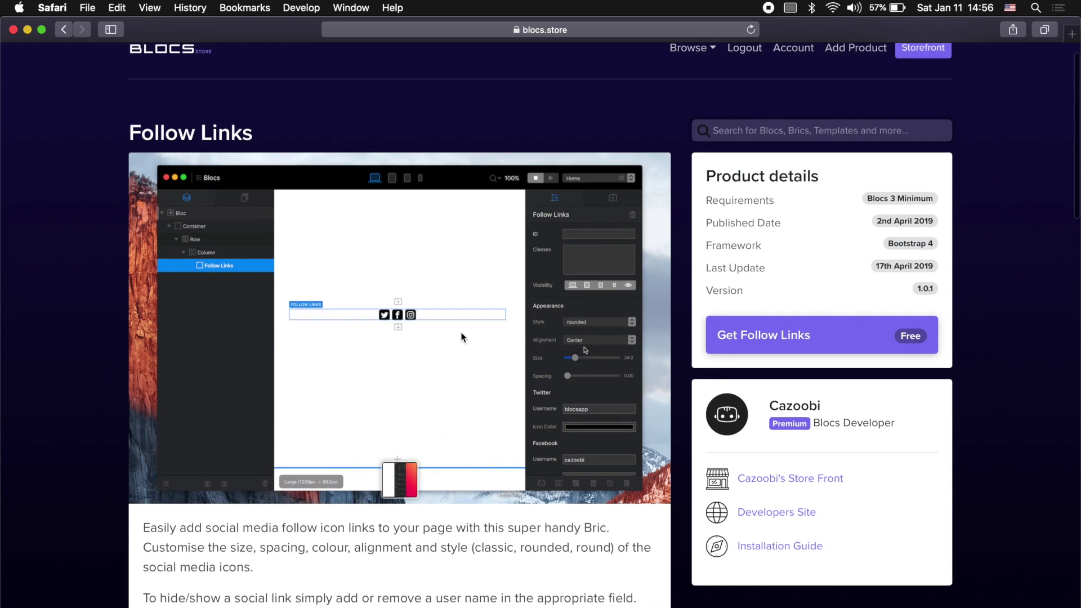
scroll(458, 370, down, 5)
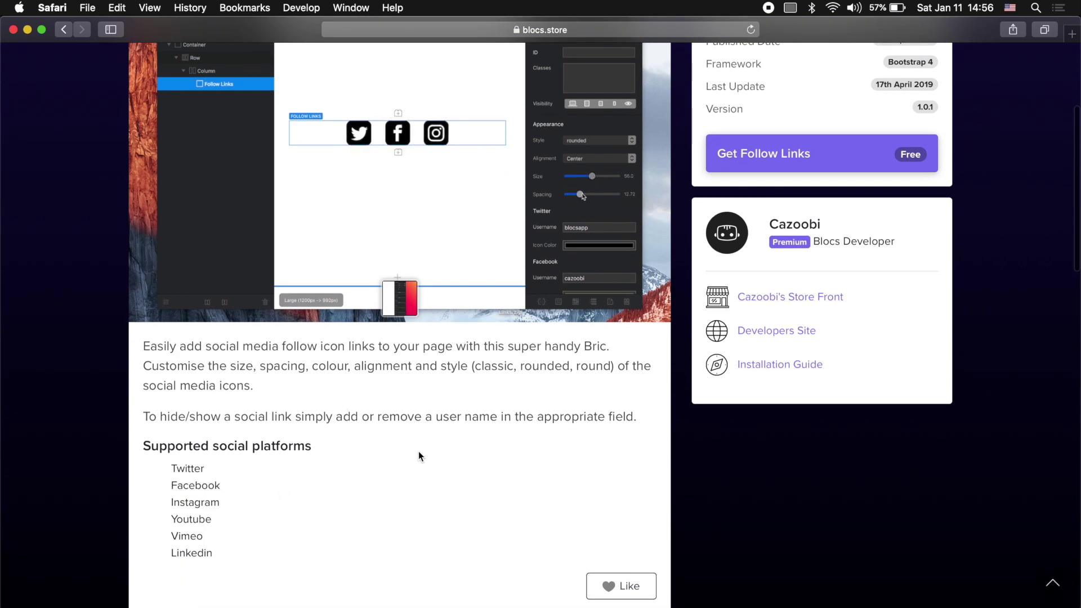
scroll(419, 452, up, 1)
scroll(419, 453, up, 5)
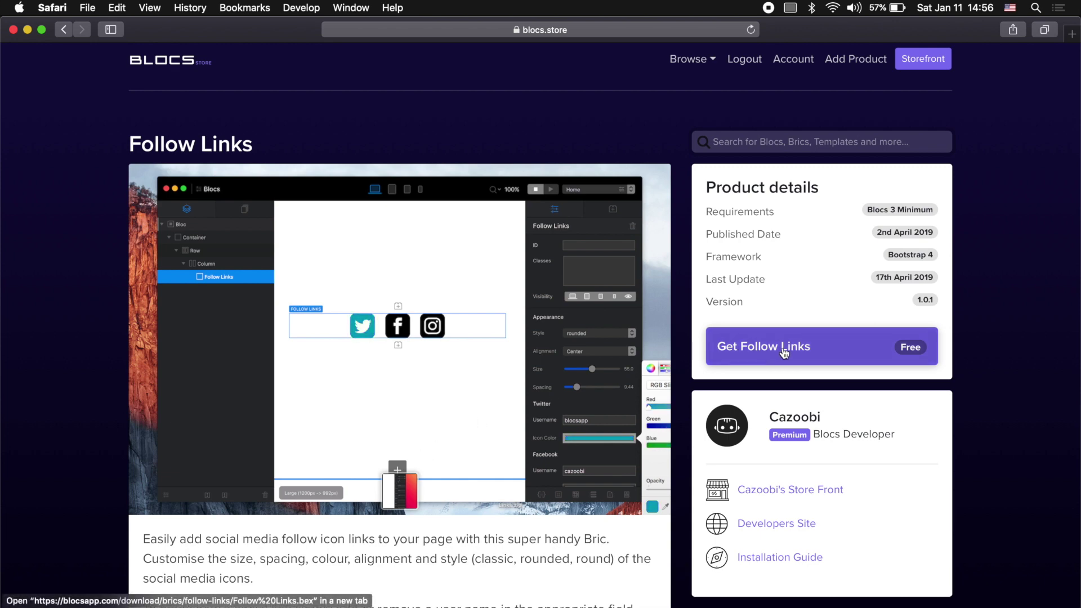
click(824, 347)
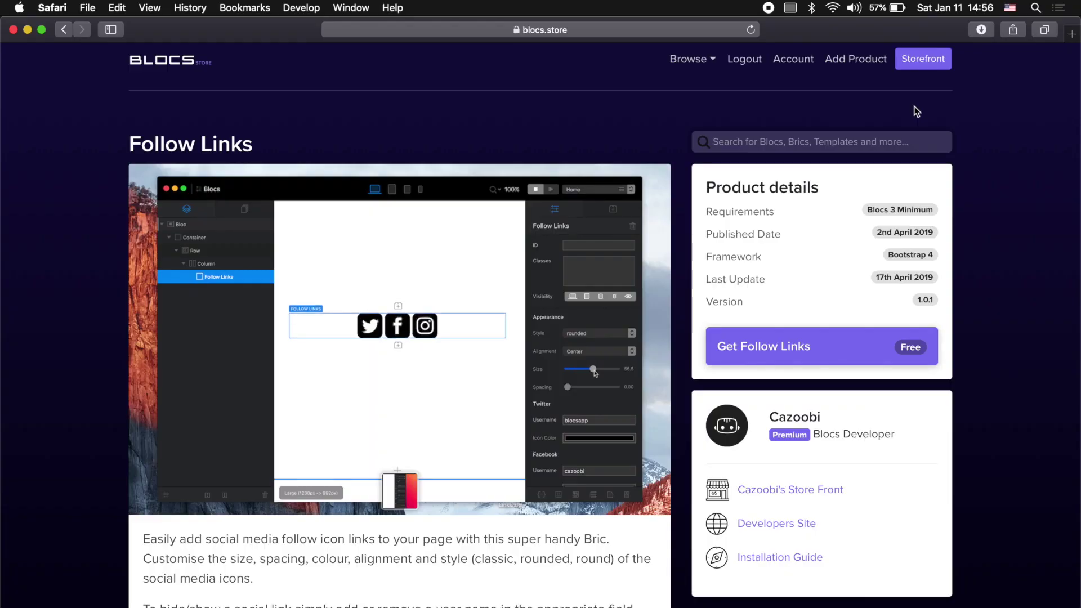
Step: Open the downloaded Follow Links.bex file and install the Bric in Blocs, replacing the installed version
click(982, 30)
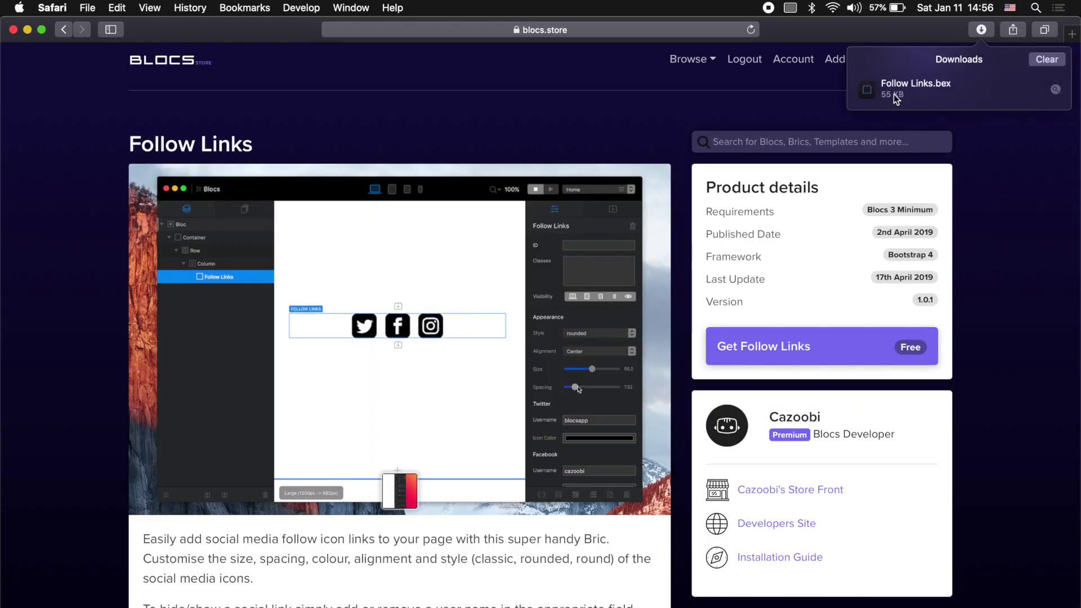
double_click(958, 87)
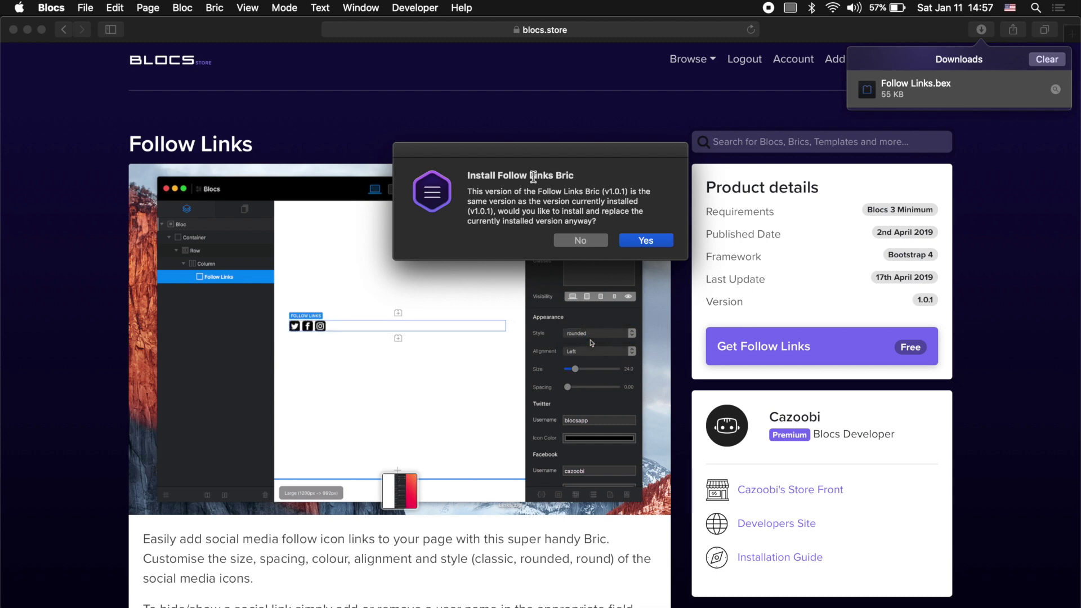
click(647, 238)
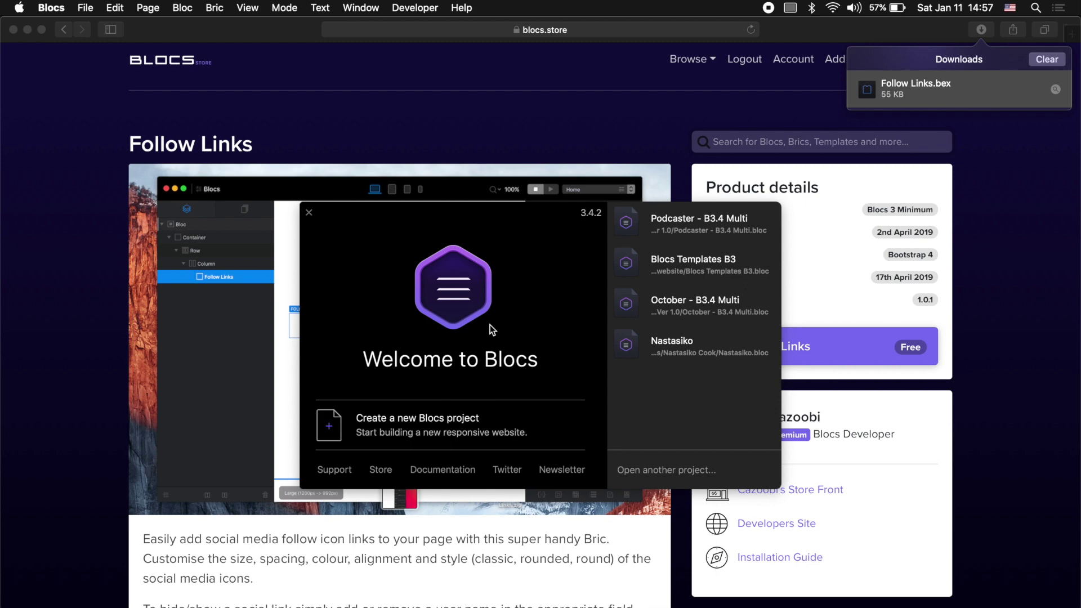
Step: Open the recent Podcaster - B3.4 Multi project and select the Follow Links Bric in its navigation bar
click(308, 213)
click(511, 605)
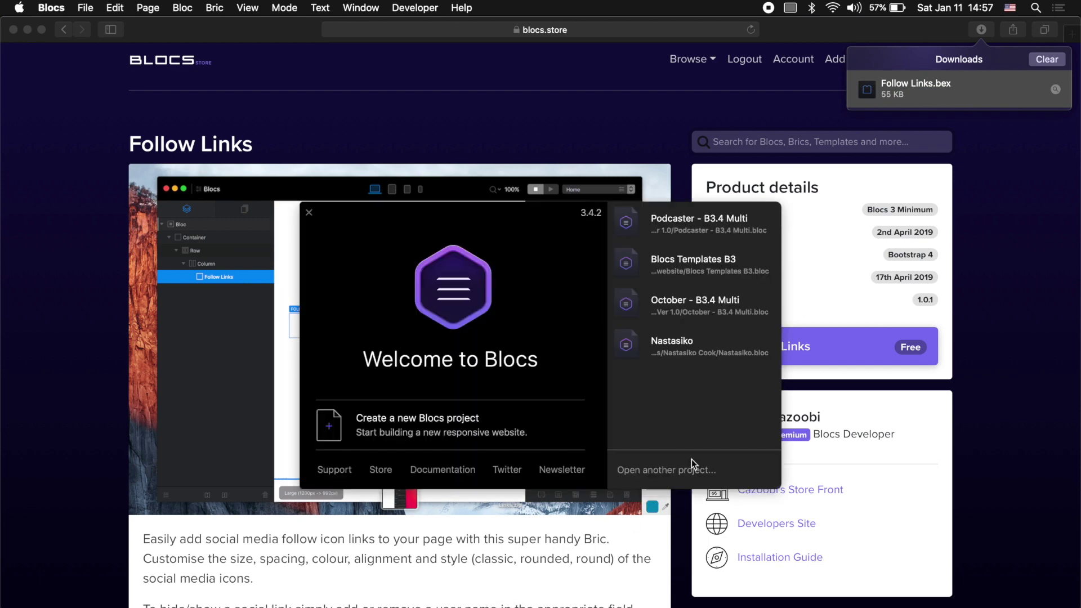
click(688, 220)
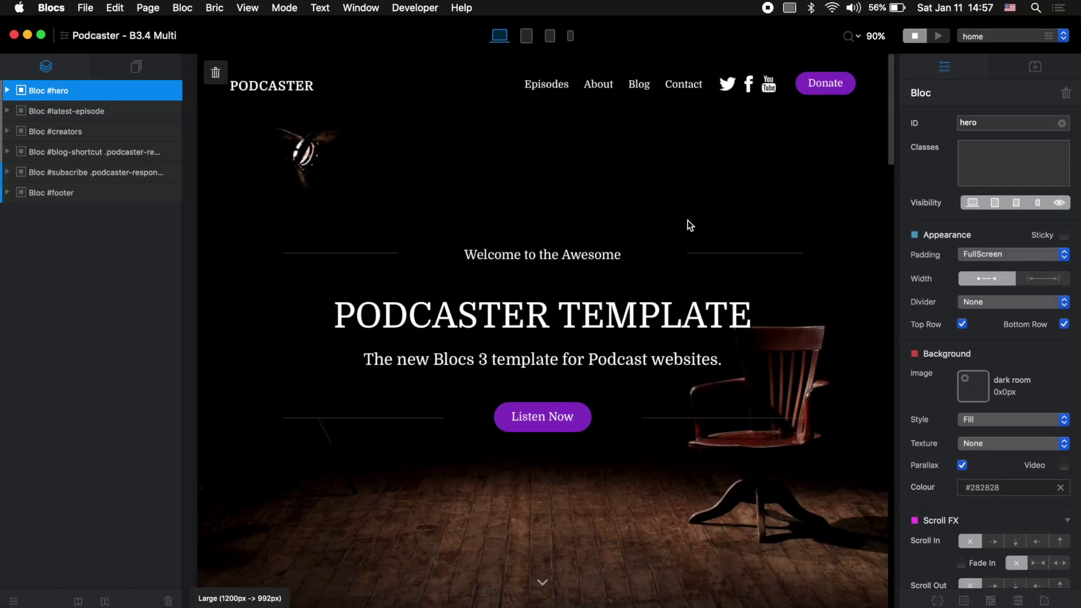
click(760, 83)
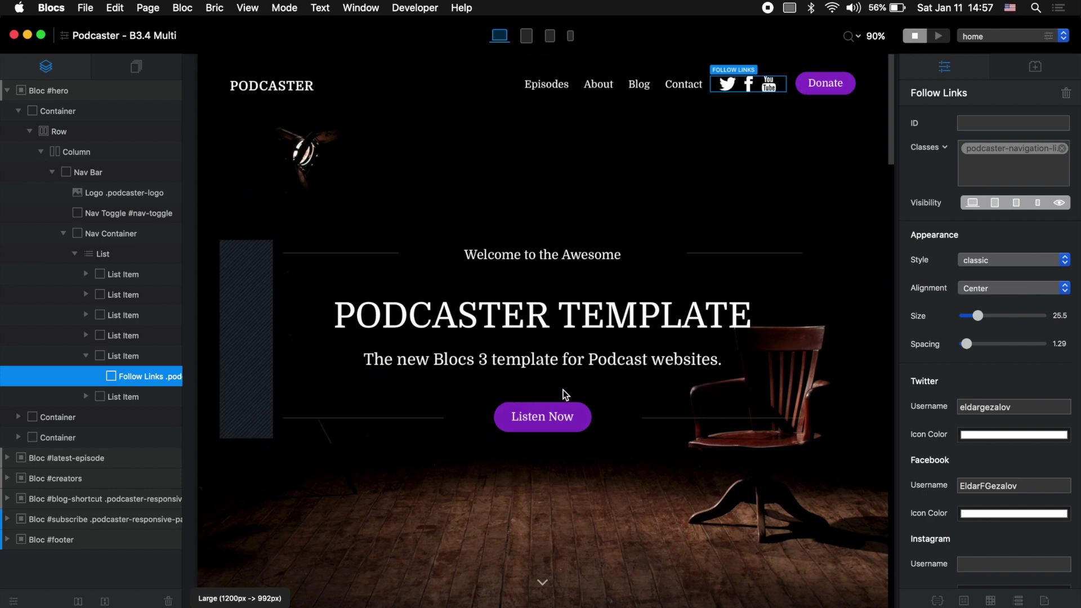
Step: Open the Bric picker for inserting below the hero's H3 subheading and set the picker's height to 5 rows
click(598, 366)
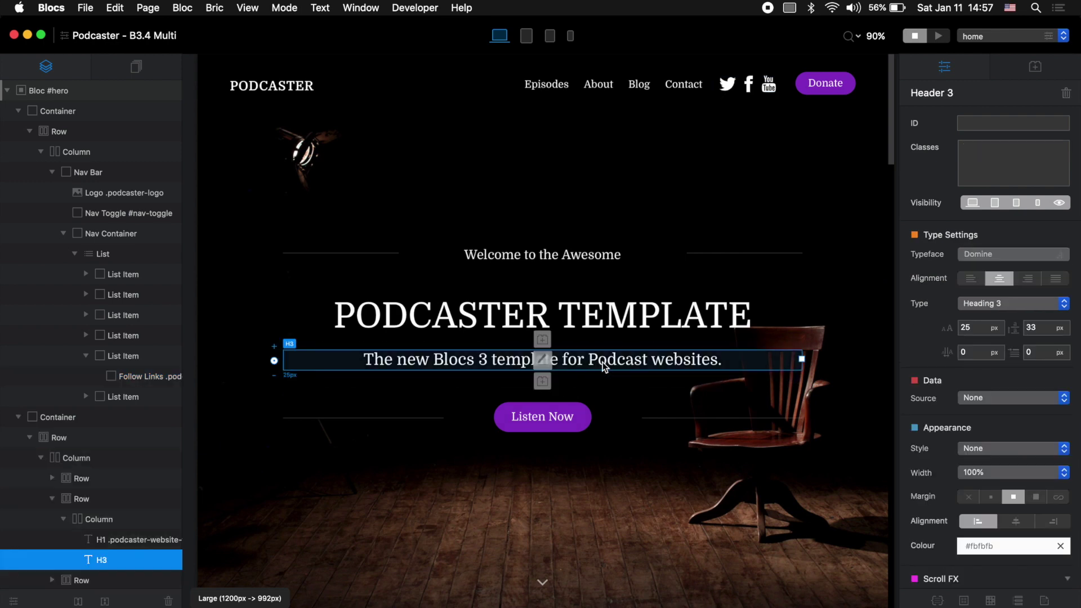
click(543, 383)
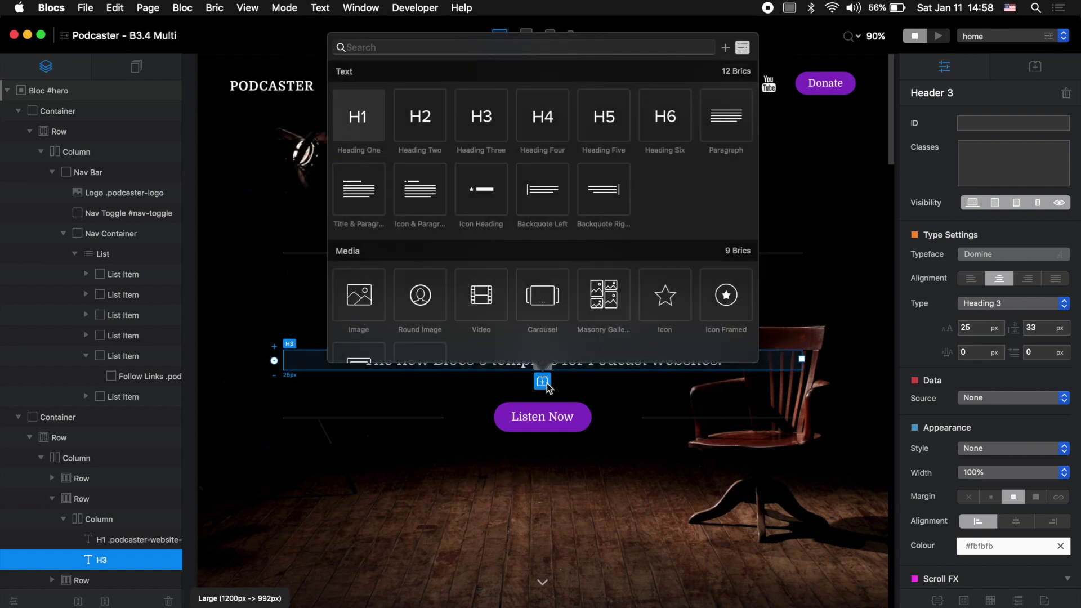
scroll(642, 246, down, 10)
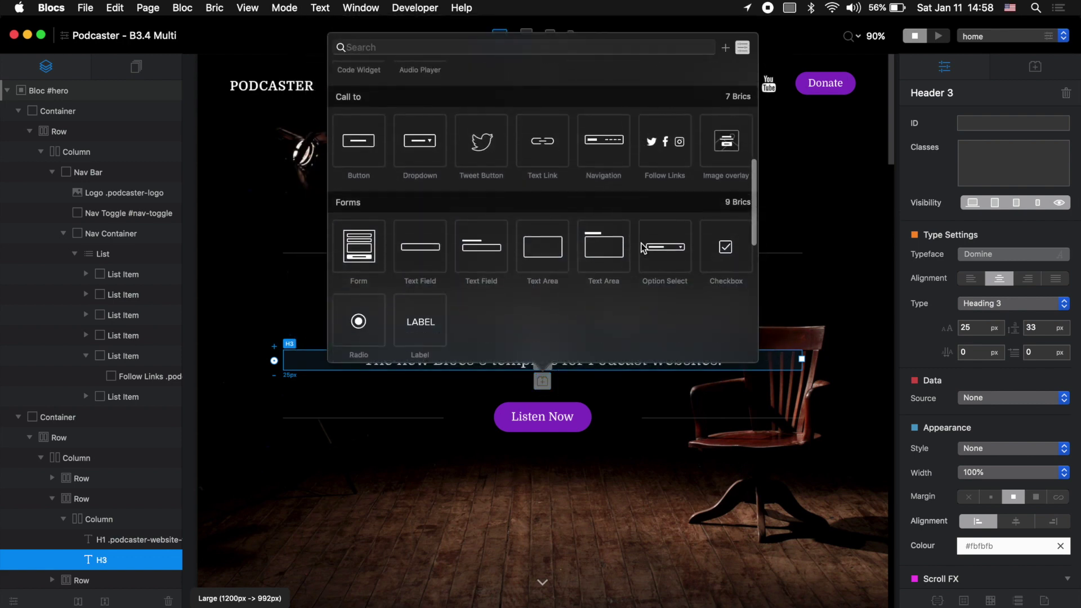
scroll(643, 248, up, 5)
scroll(644, 248, up, 5)
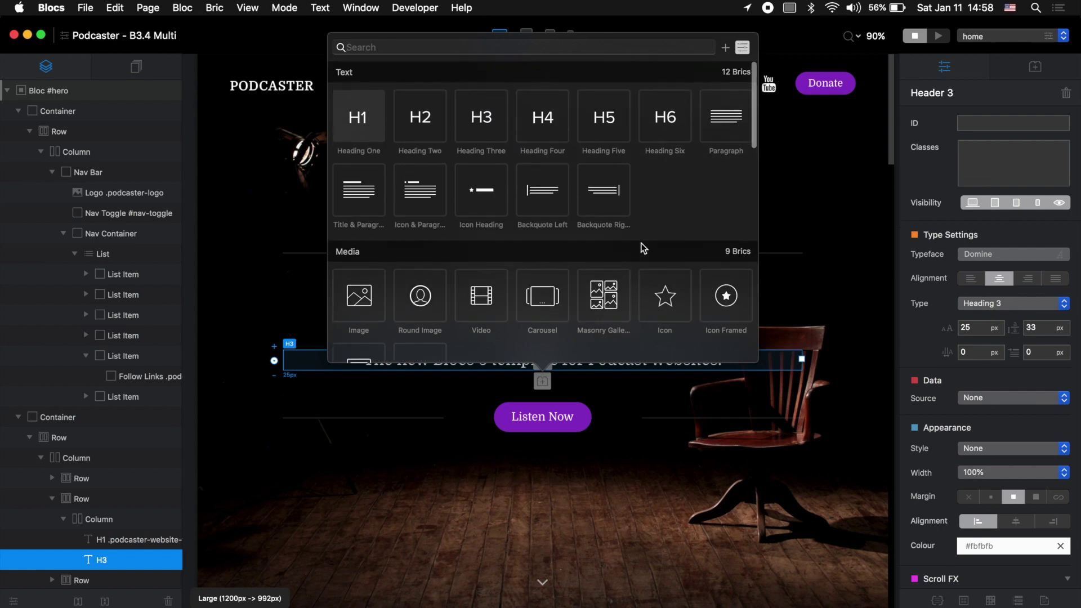
click(743, 48)
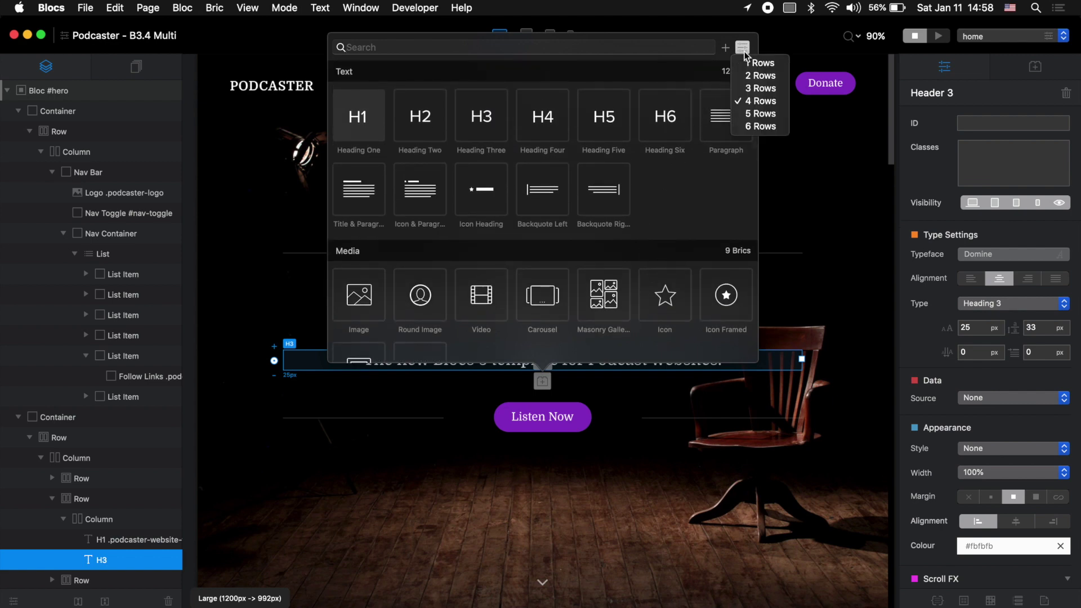
click(761, 114)
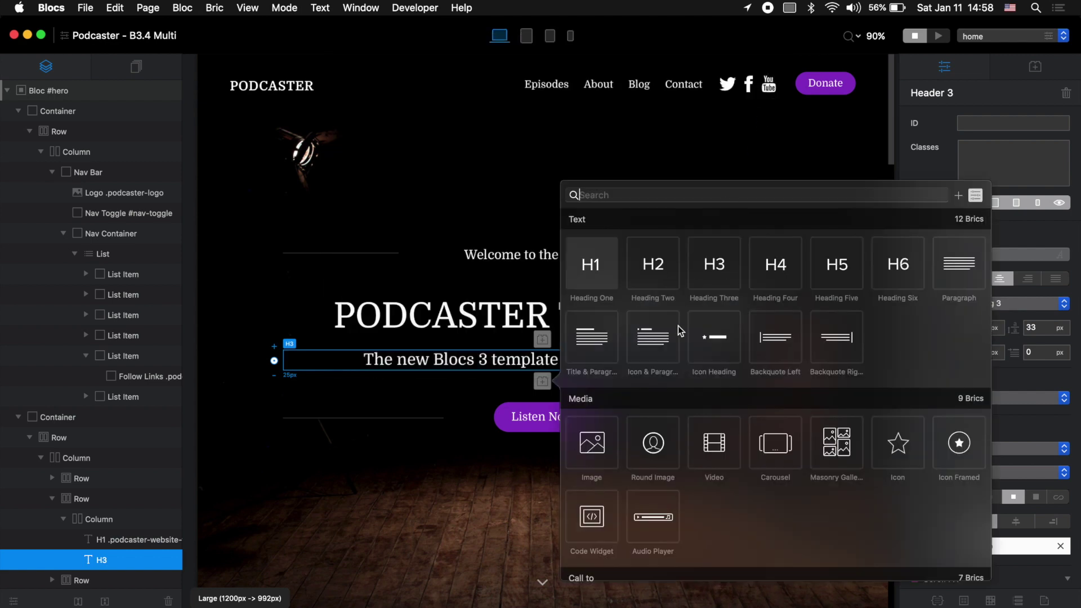
Step: Look through the Brics, search for "foll" and add the Follow Links Bric below the hero's H3 subheading
click(542, 382)
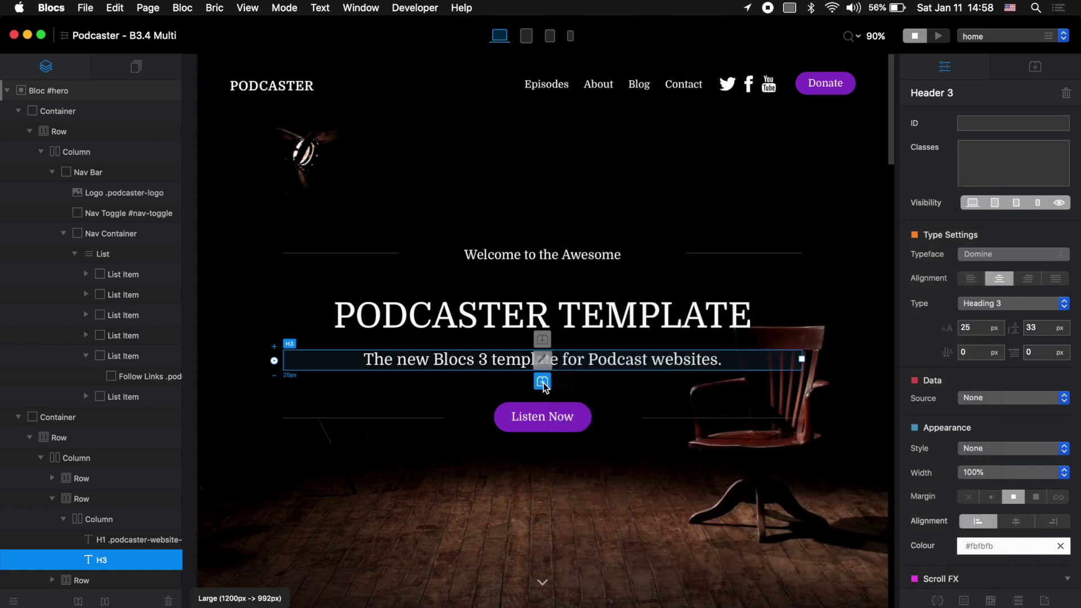
click(542, 382)
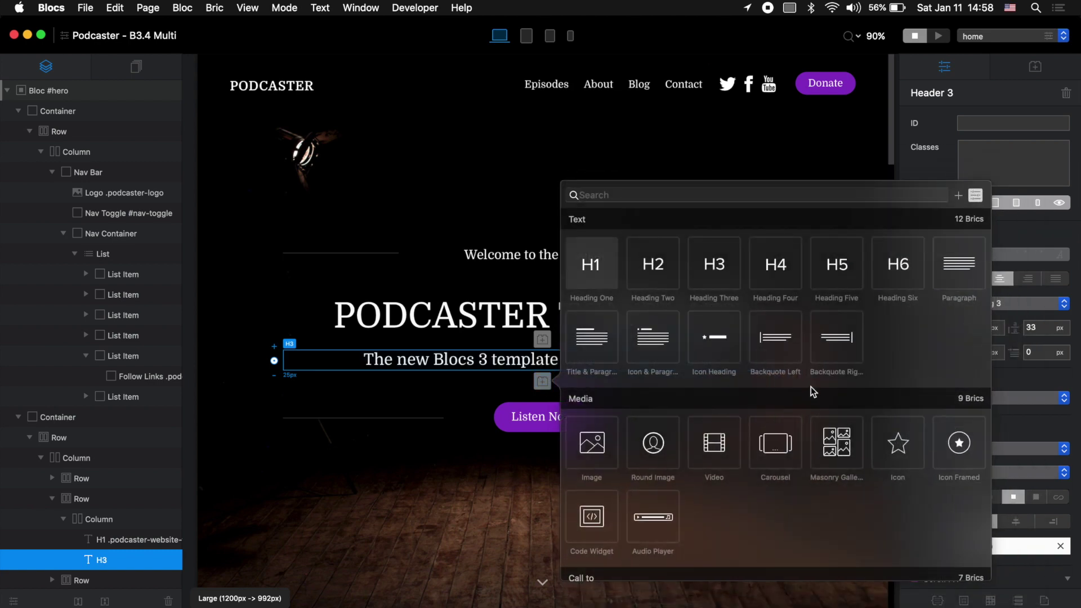
scroll(811, 387, down, 10)
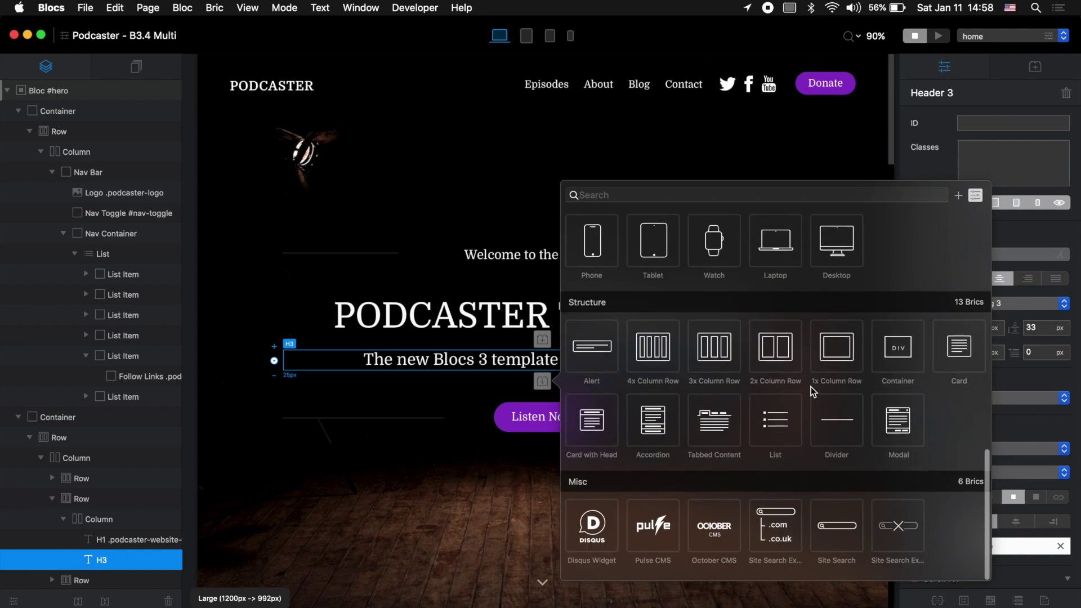
scroll(811, 387, up, 12)
click(772, 196)
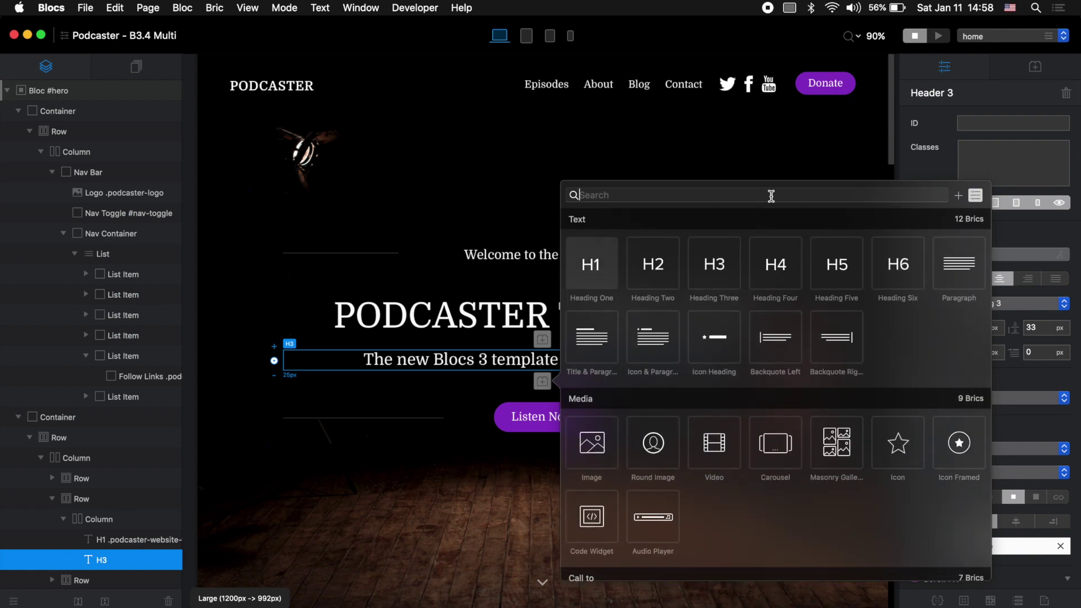
text(foll)
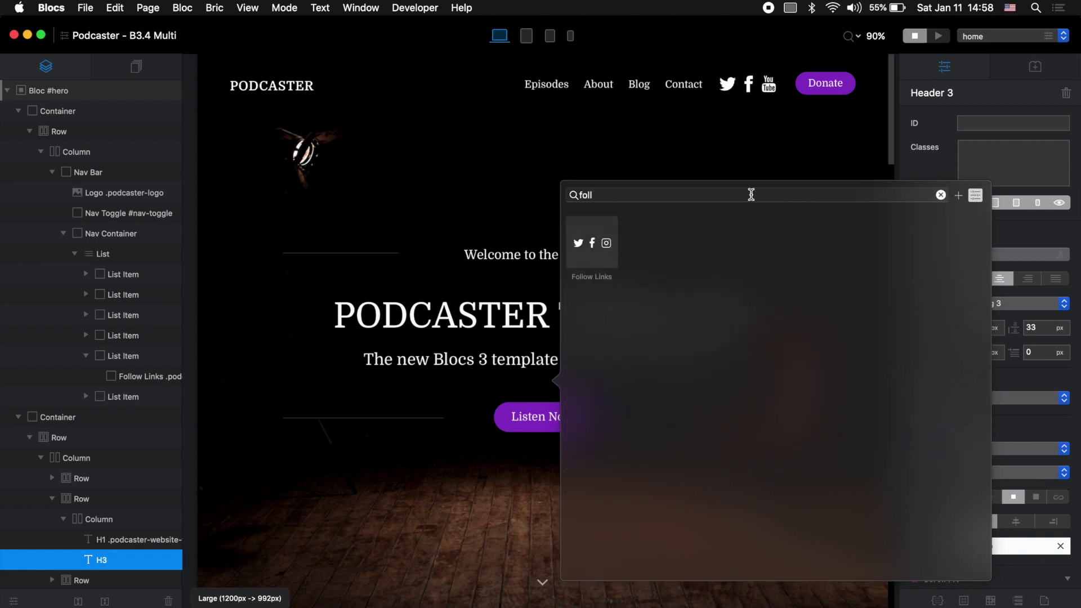
click(602, 240)
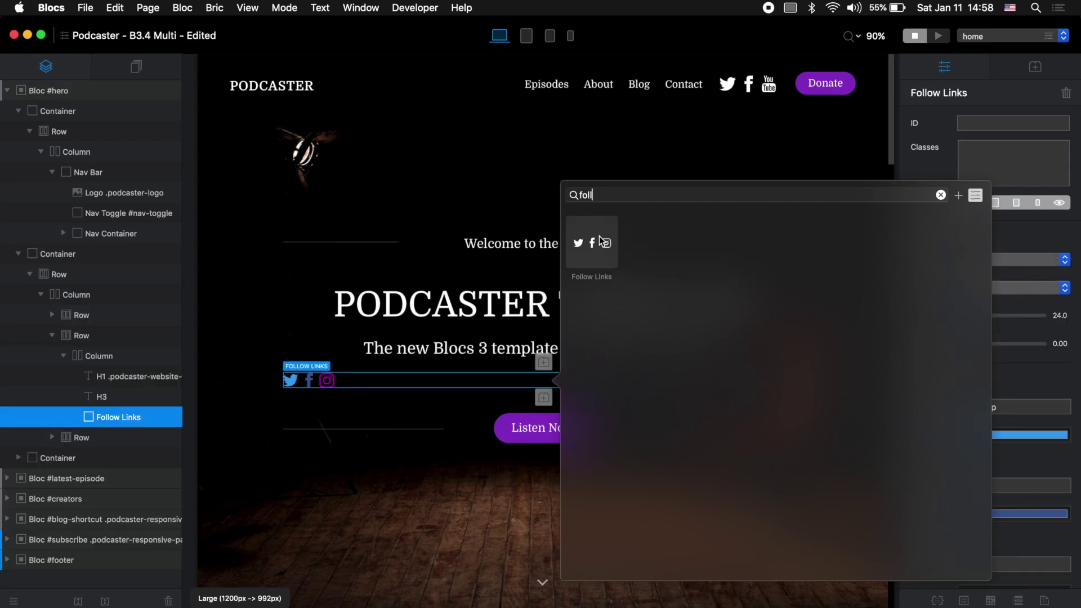
click(236, 369)
click(256, 369)
click(338, 381)
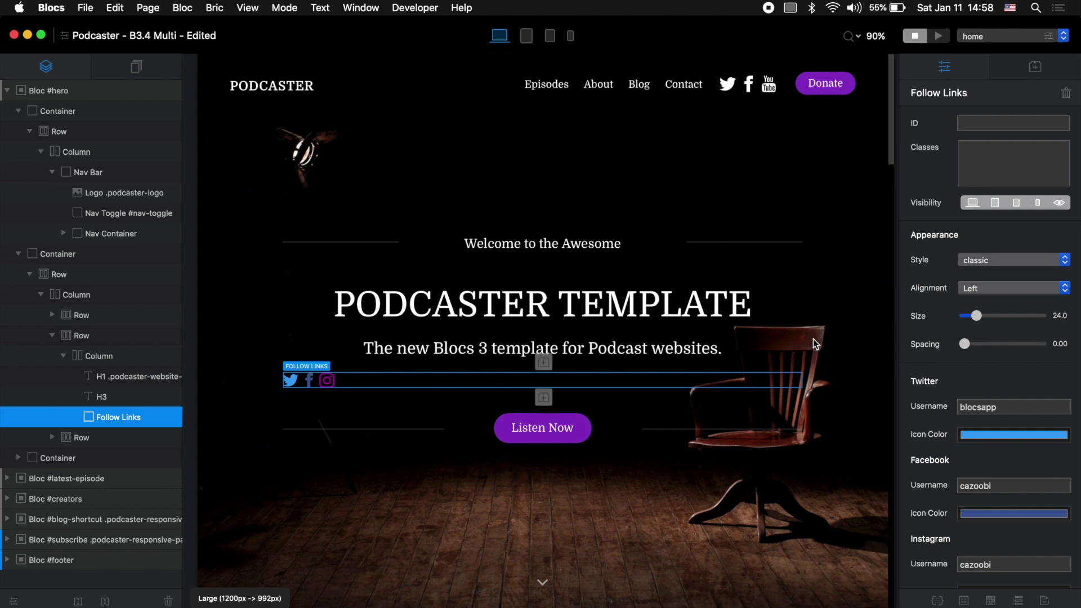
Step: Select the new Follow Links Bric in the hero and set its icon style to round
click(752, 302)
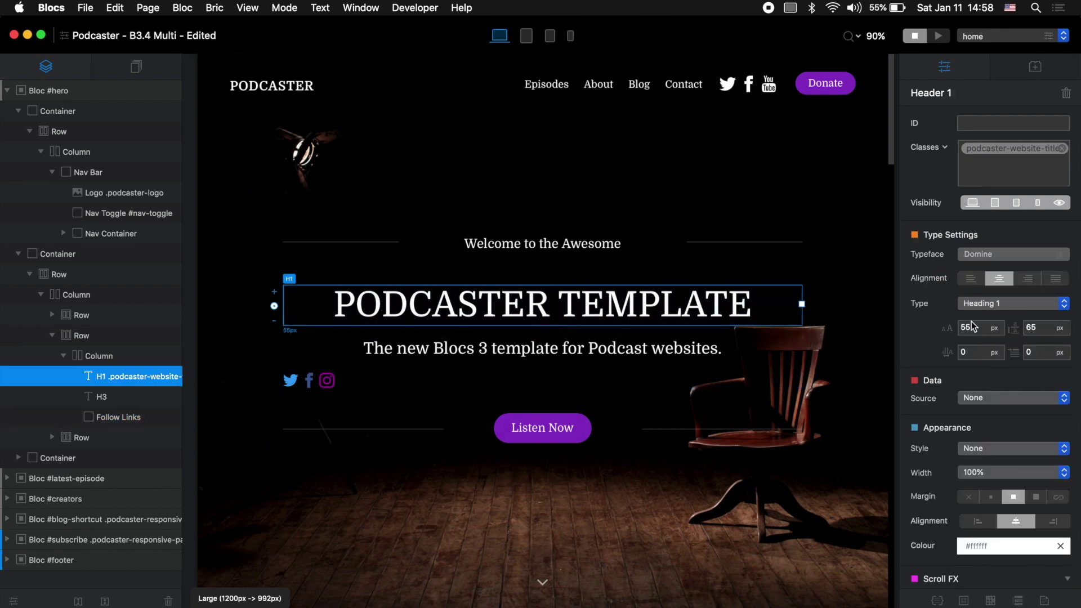
click(334, 381)
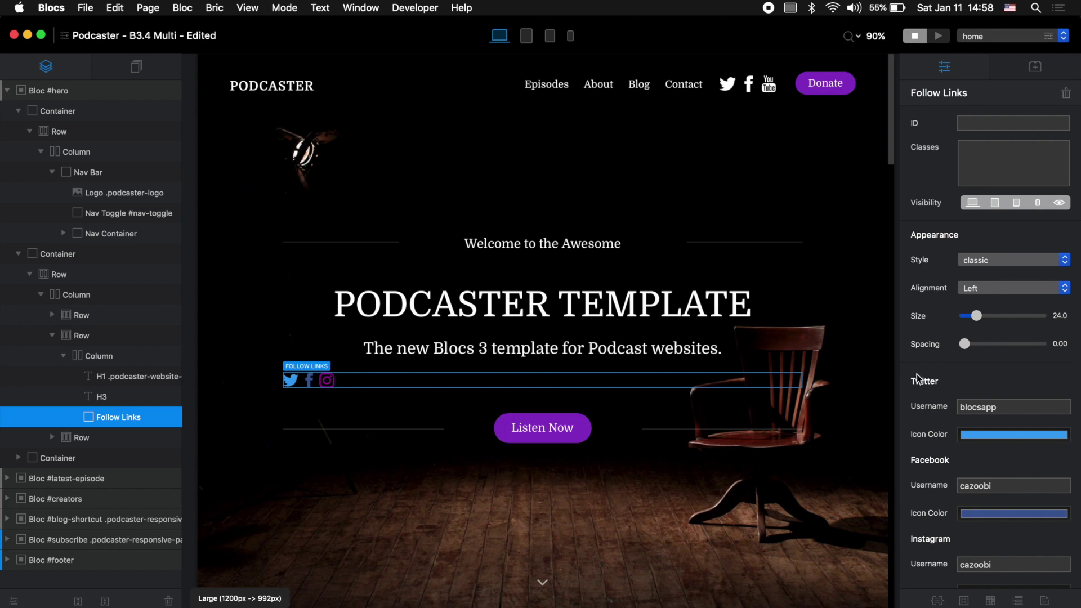
click(1040, 262)
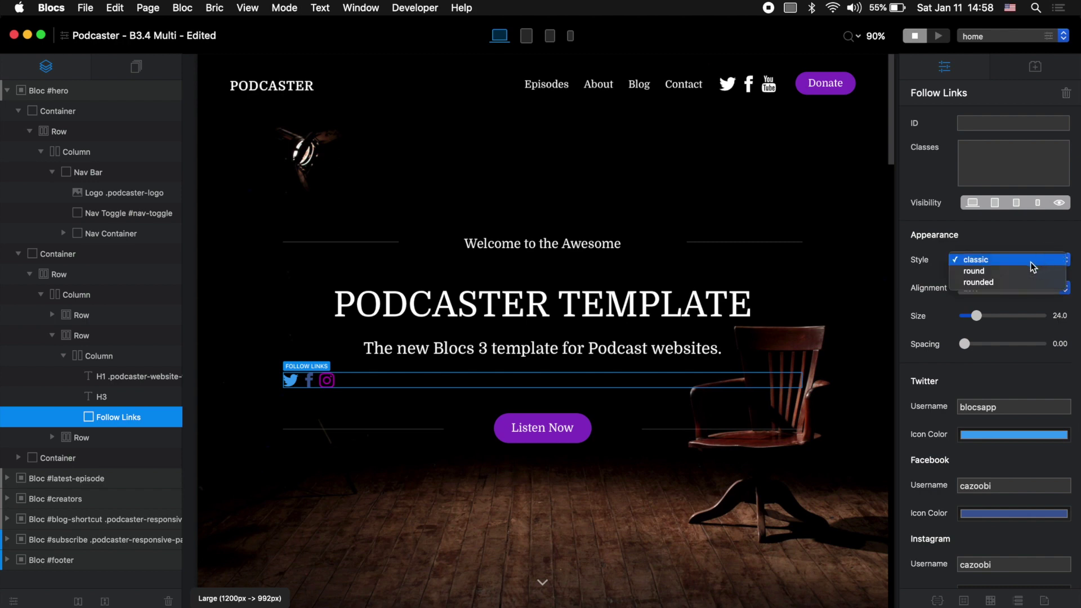
click(1012, 271)
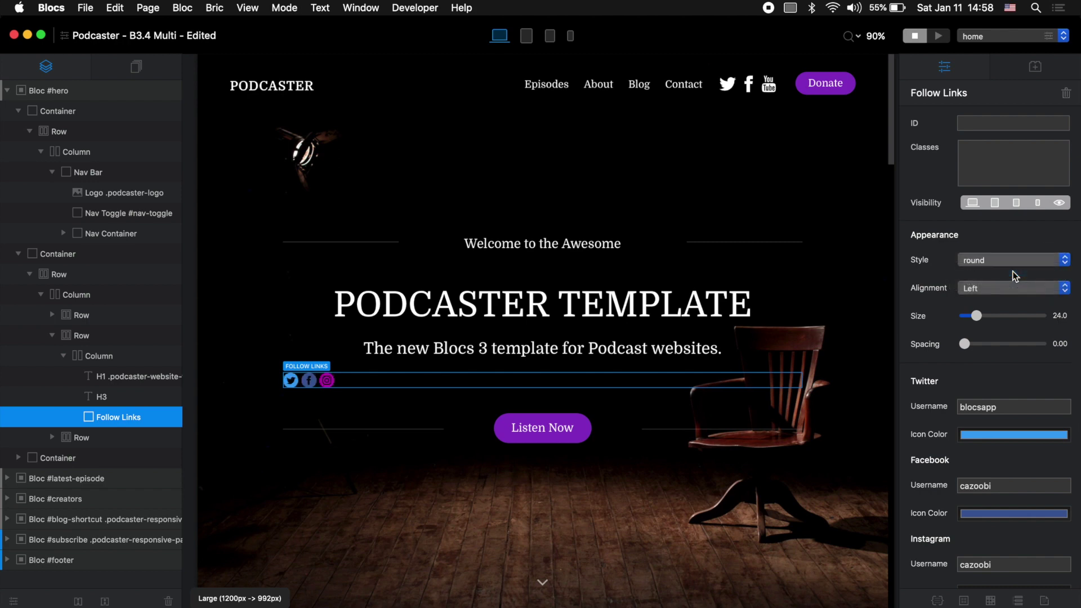
click(1022, 262)
click(1023, 270)
click(1013, 261)
click(1025, 247)
Step: Align the follow icons to the center and set their size to about 44.95 and spacing to about 3.95
click(1002, 291)
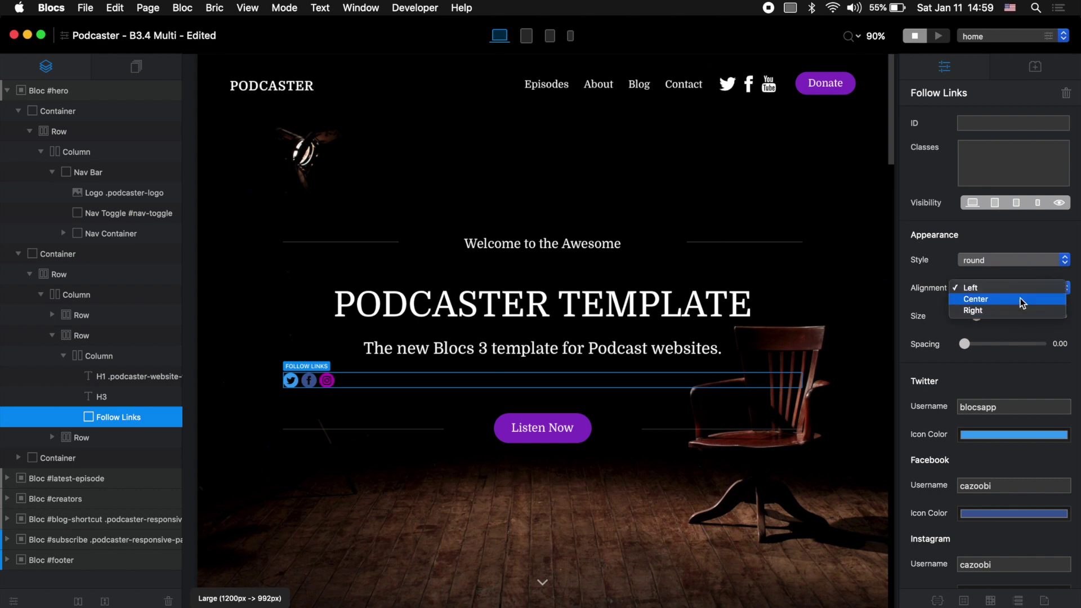
click(1021, 299)
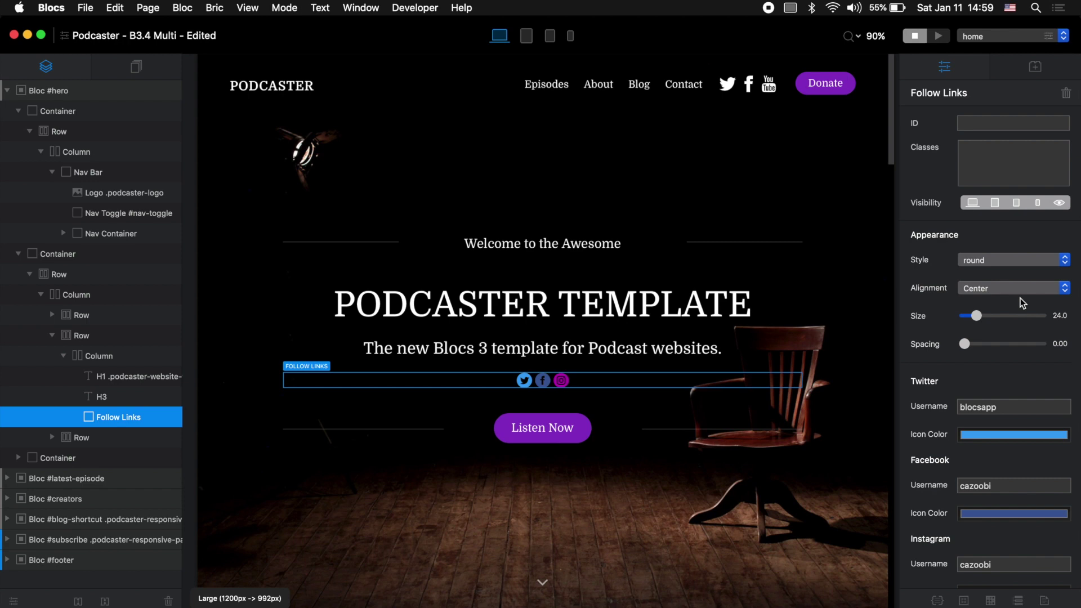
drag(978, 316, 973, 345)
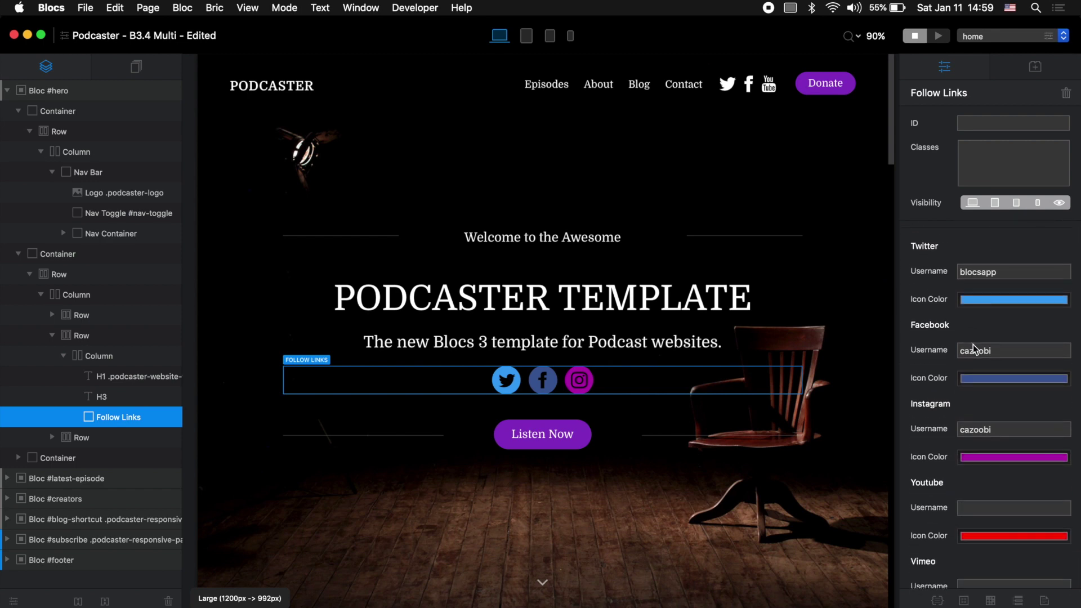
Step: Enter the owner's Twitter username and set the Twitter icon color to White from the Apple color palette
click(997, 272)
text(EldarGezalov)
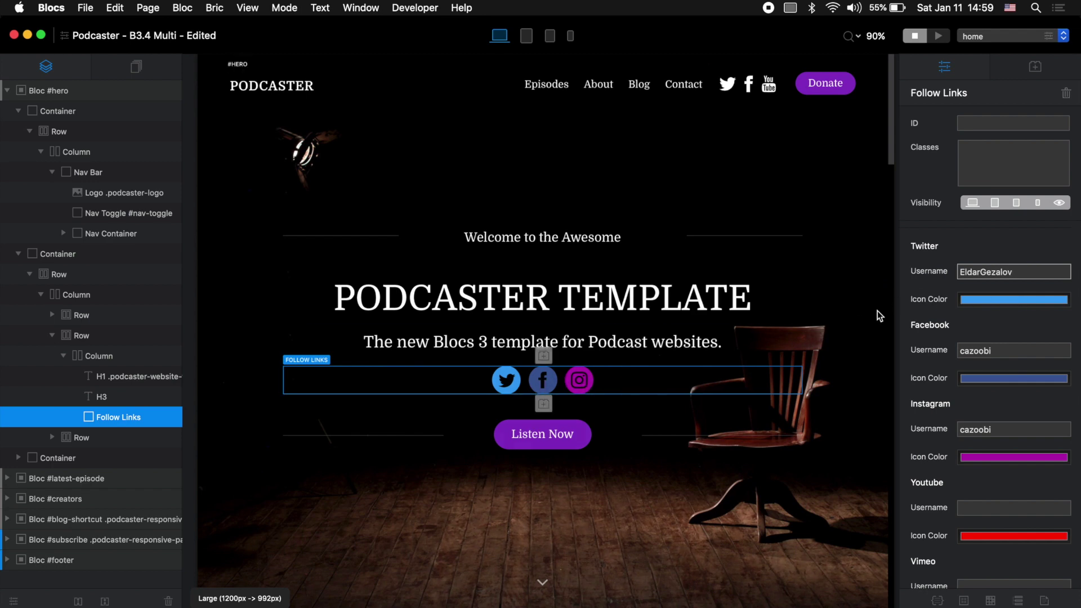
click(997, 304)
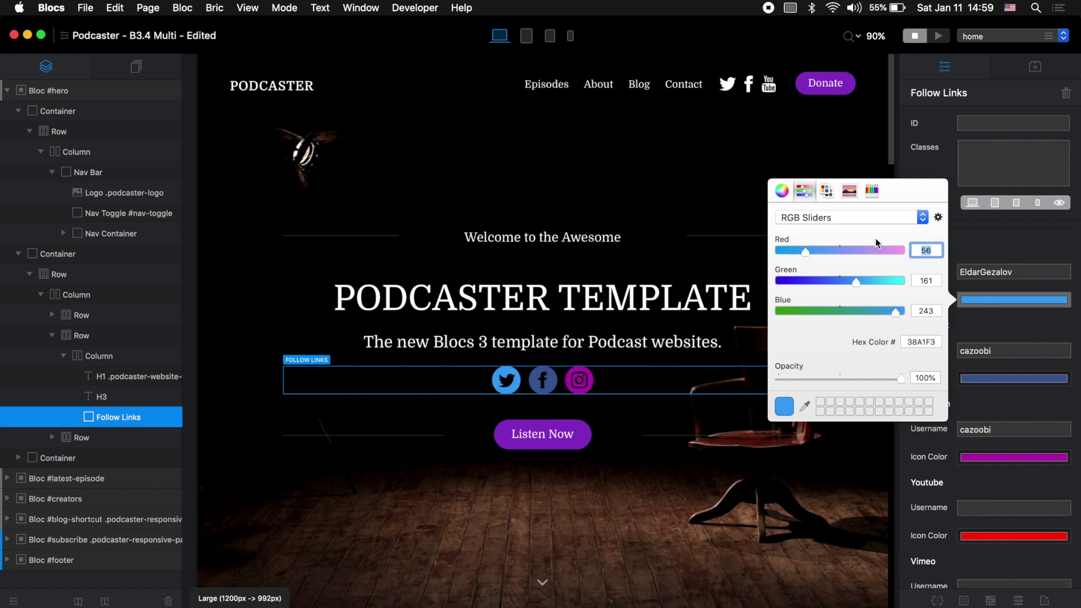
click(827, 191)
scroll(834, 310, down, 3)
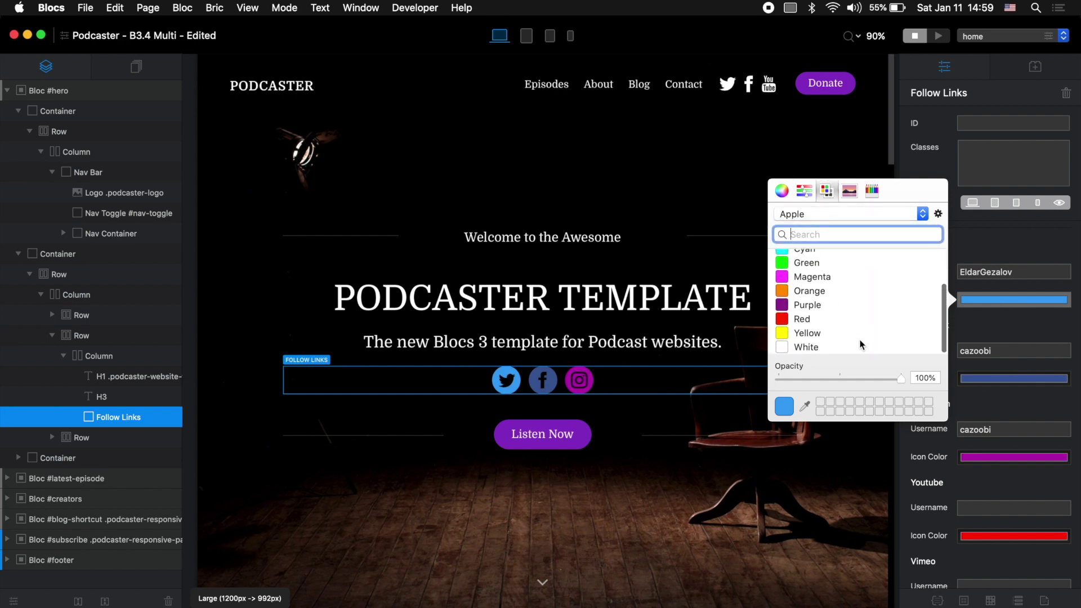
click(865, 347)
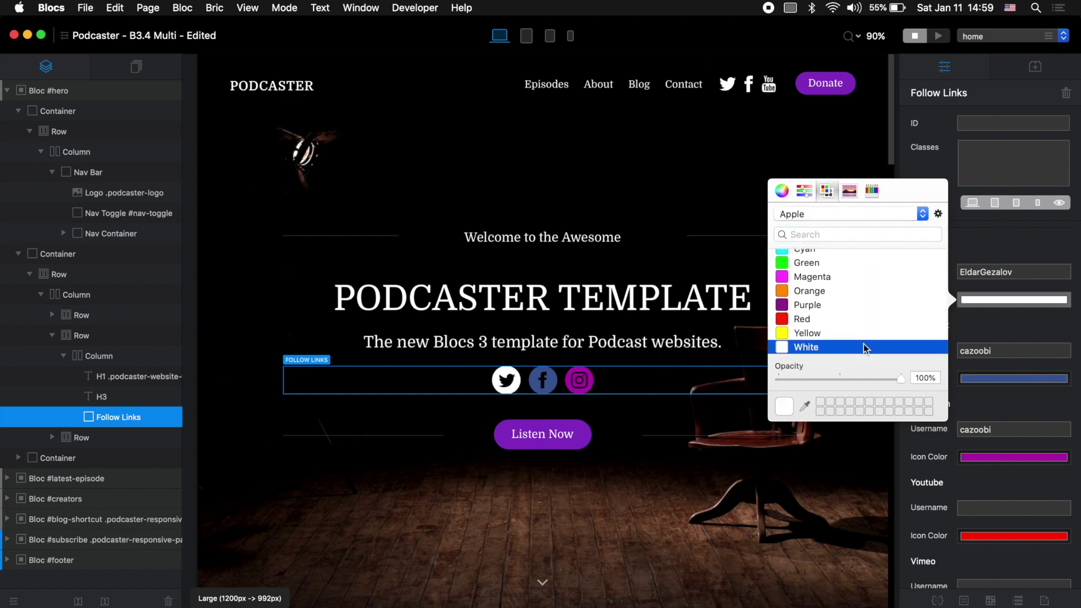
Step: Set the Facebook and Instagram icon colors to White
click(988, 377)
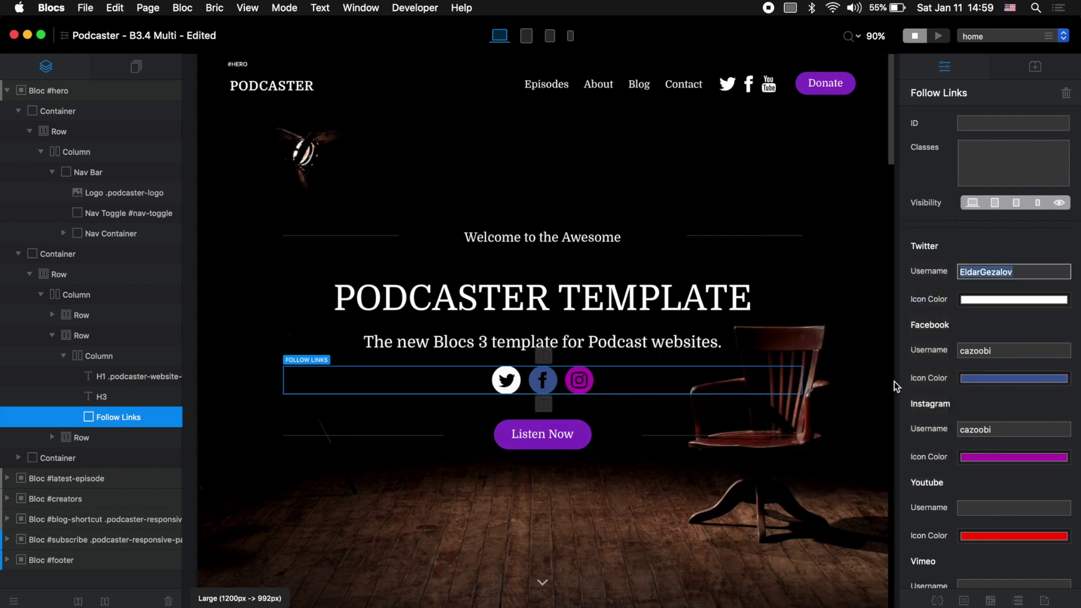
scroll(816, 394, down, 2)
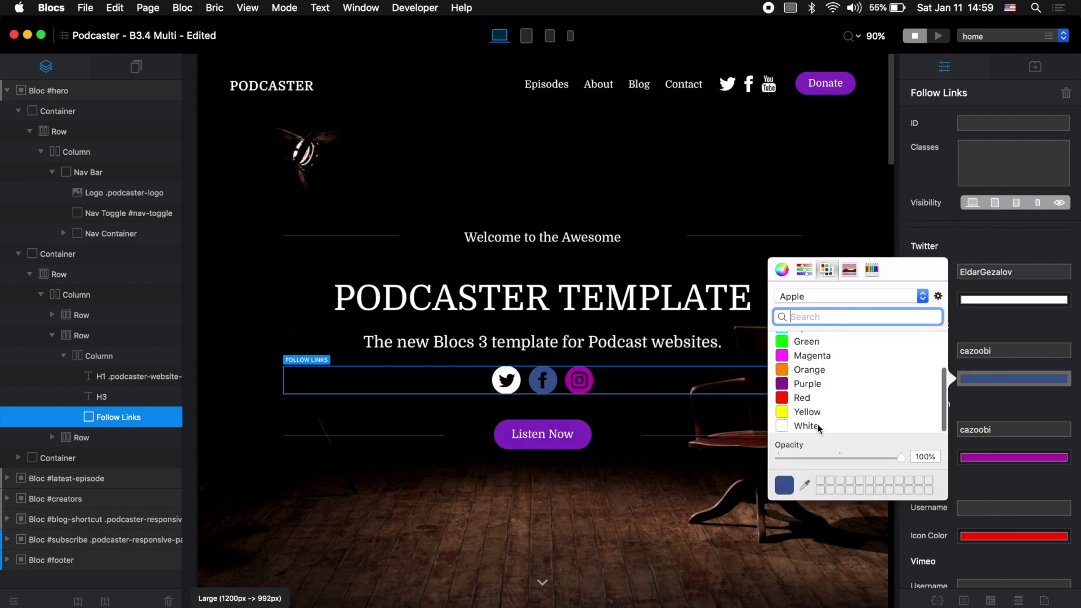
click(817, 425)
click(1012, 459)
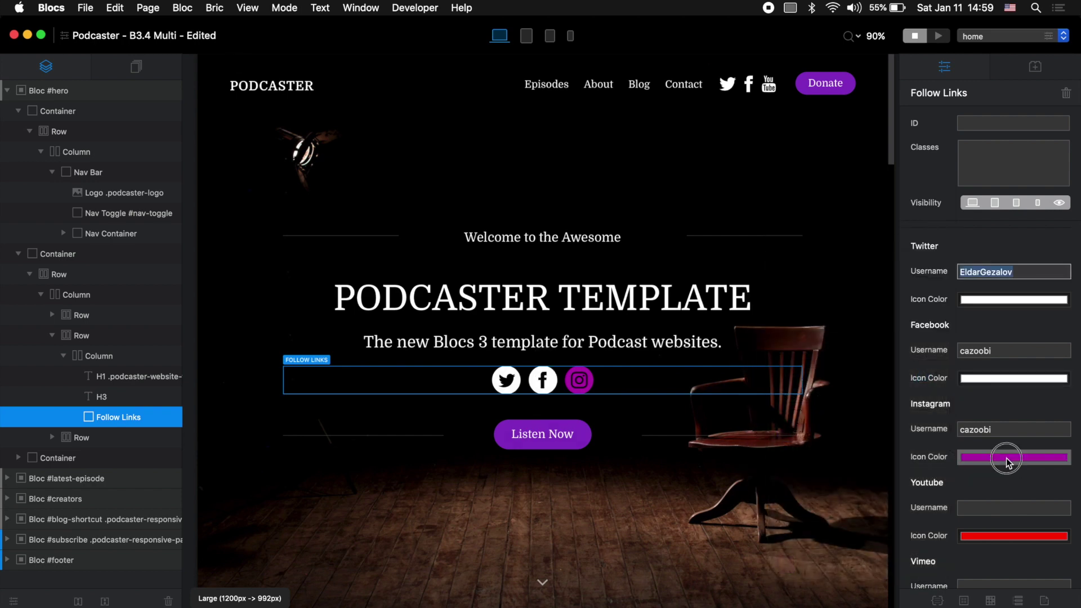
click(833, 504)
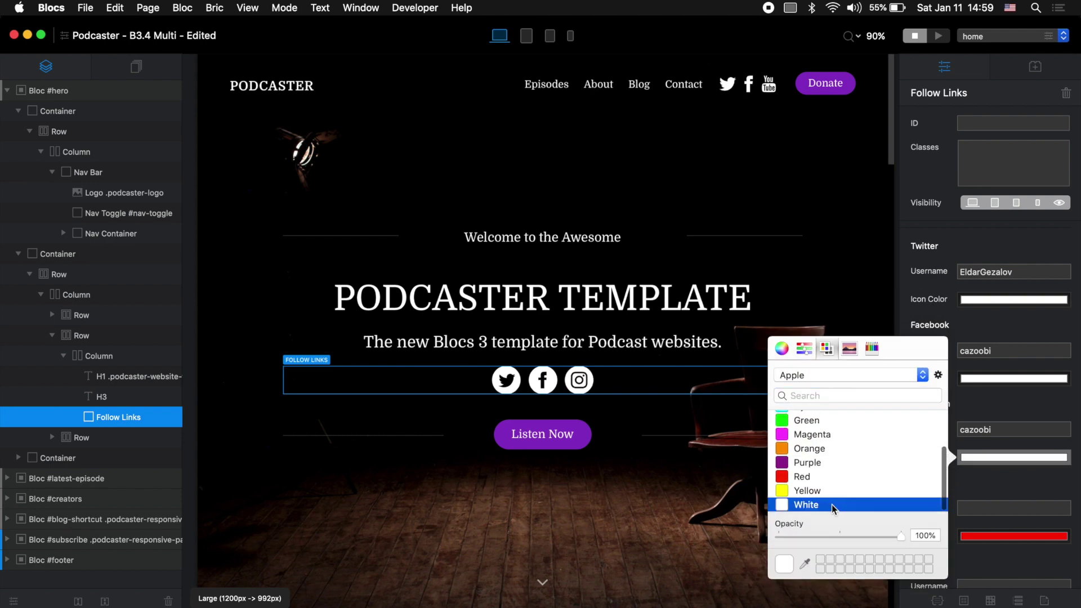
Step: Fill in the owner's Instagram and Facebook usernames for the follow icons
click(991, 428)
text(eldar)
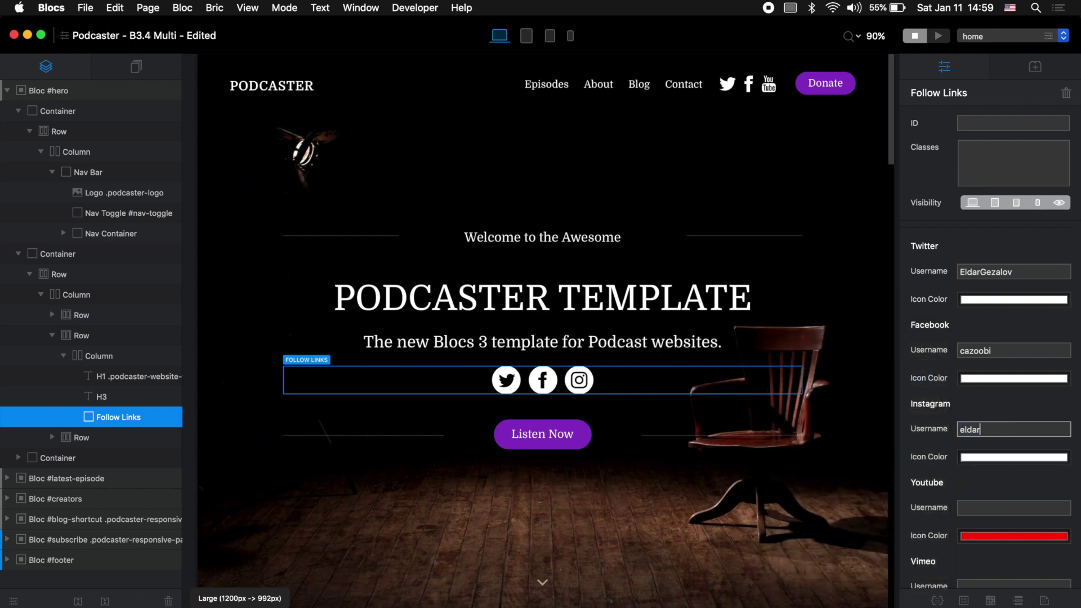
text(.gezalov)
click(1026, 352)
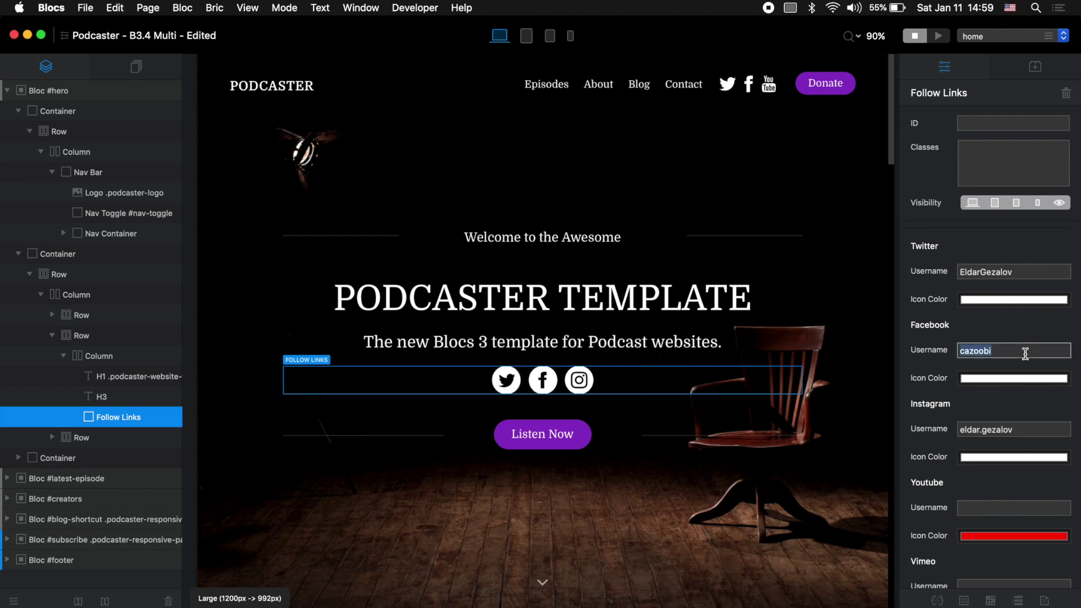
text(EldarFGezalov)
key(Return)
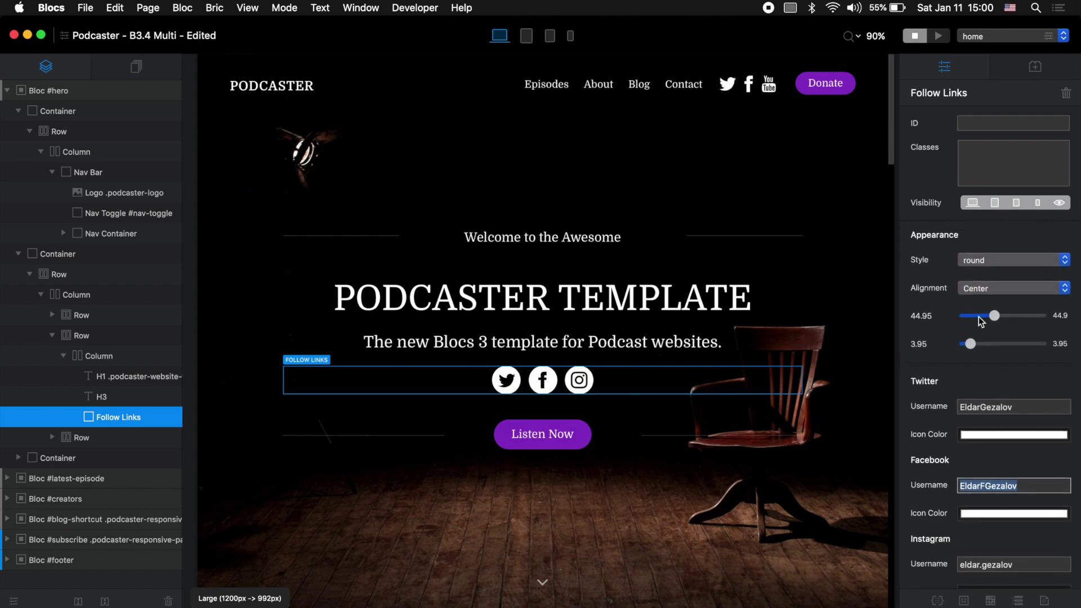
Step: Reduce the follow icons' size to about 38.19 and their spacing to about 2.14
drag(990, 315, 969, 343)
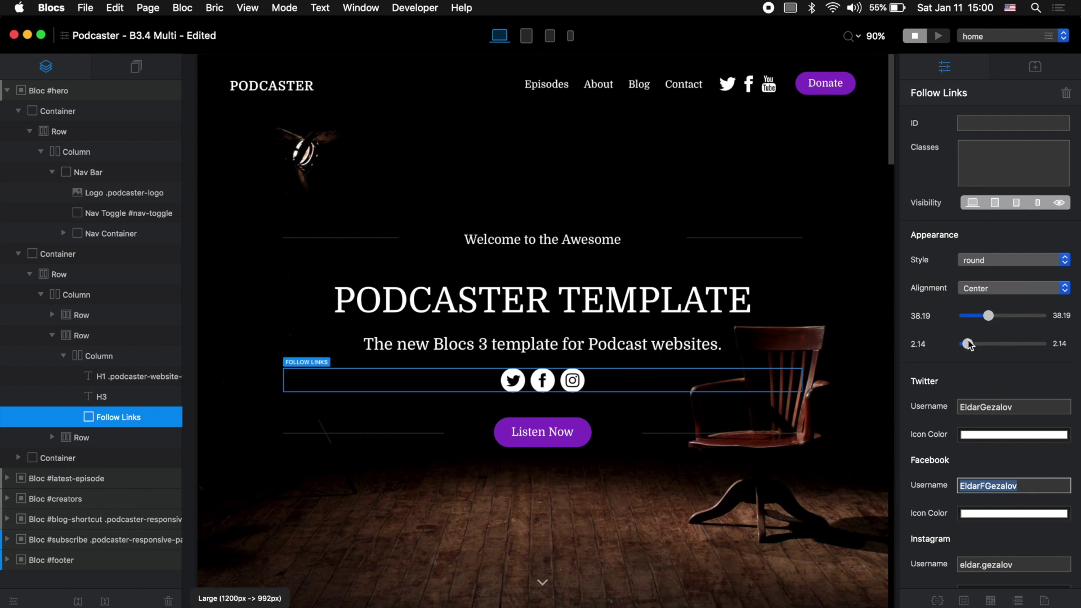
Step: Switch to the Blocs Store in Safari and browse the Brics category on its home page
click(873, 283)
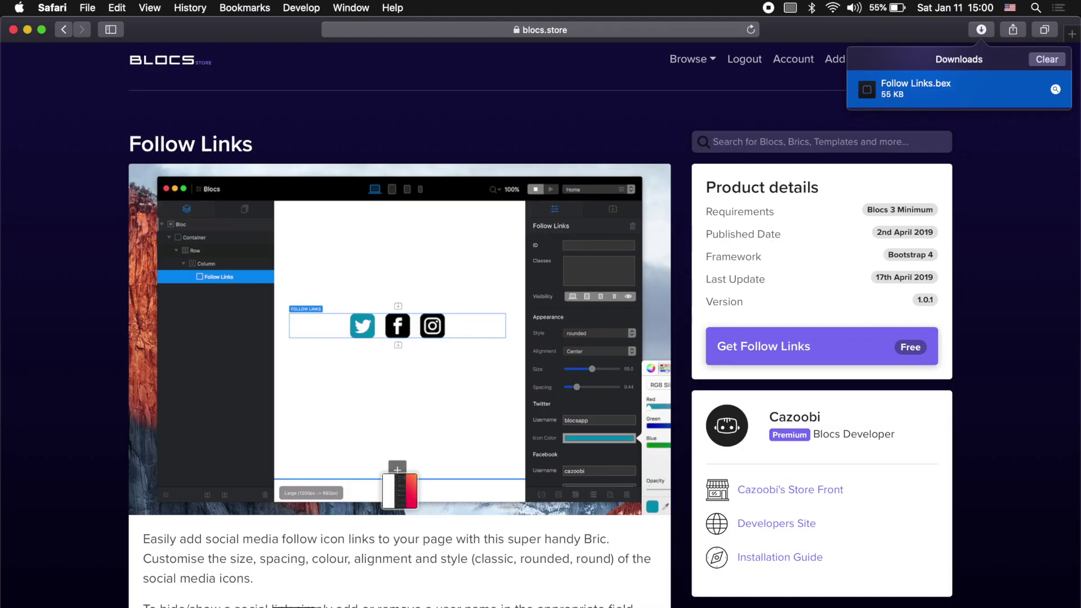
click(188, 65)
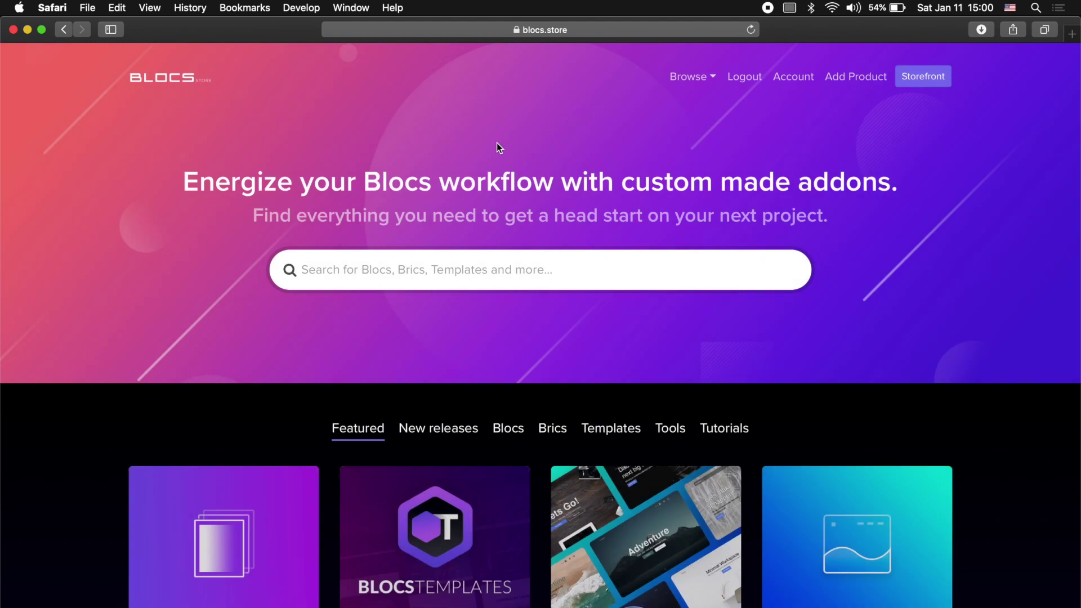
scroll(496, 144, down, 4)
click(548, 307)
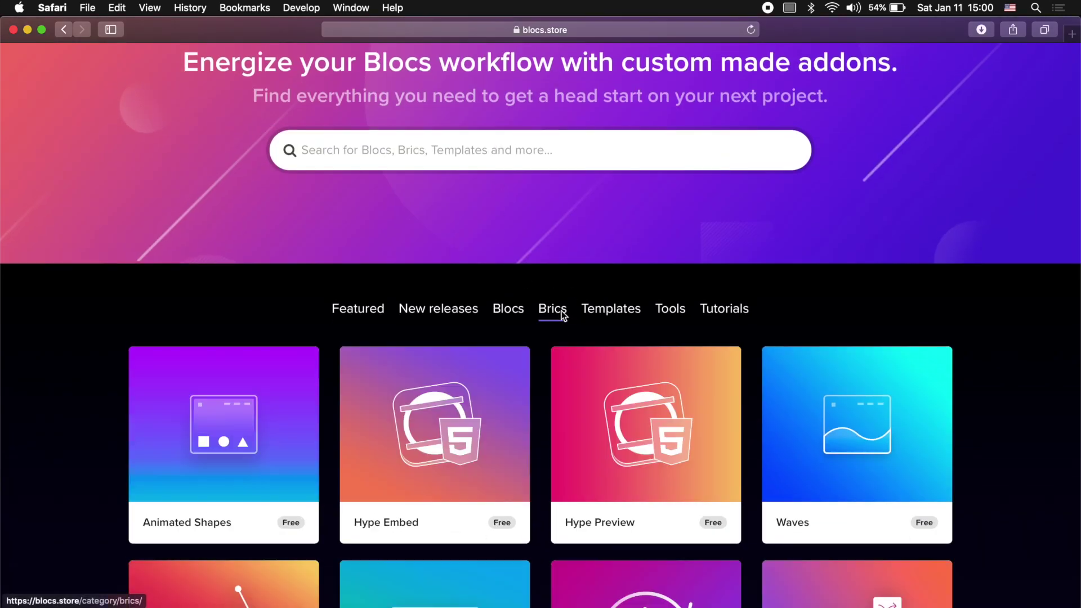
scroll(562, 311, down, 3)
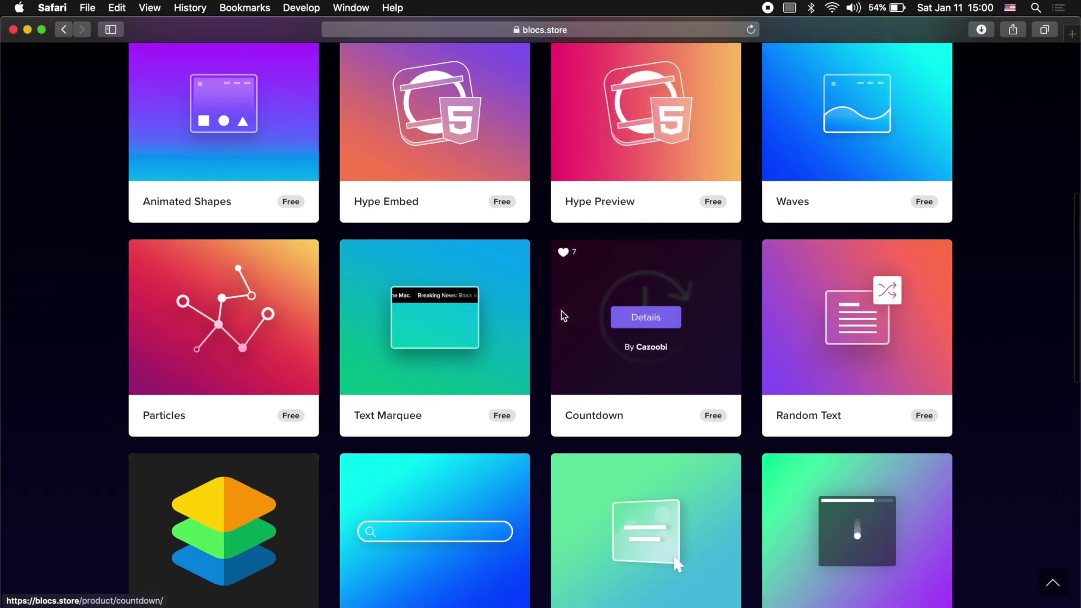
Step: Search the Blocs Store for "tilt" and open the Hover Tilt product page
scroll(562, 312, up, 10)
click(501, 273)
text(tilt)
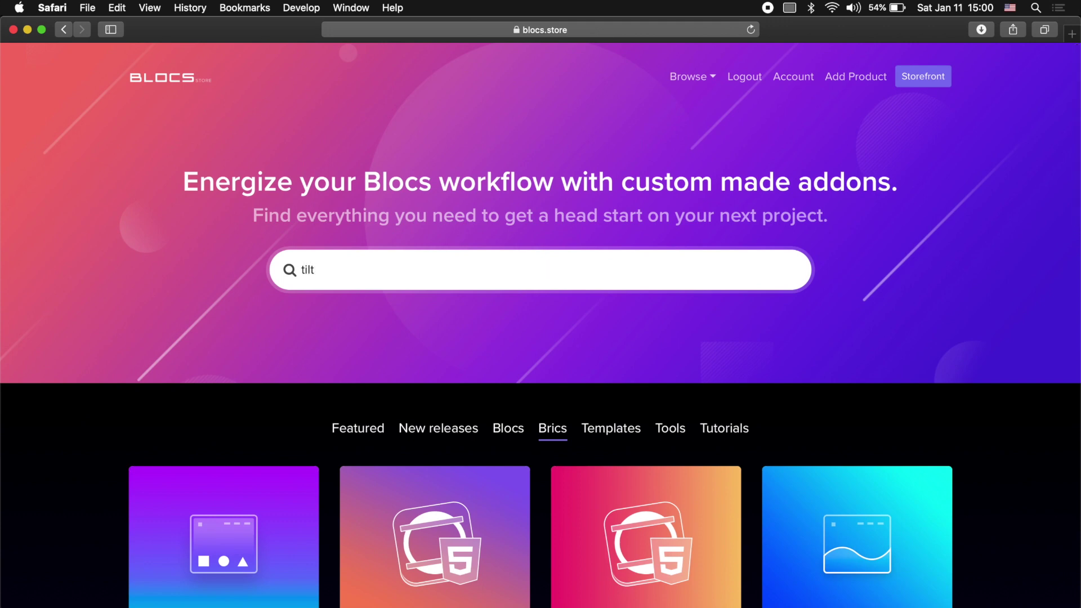
key(Return)
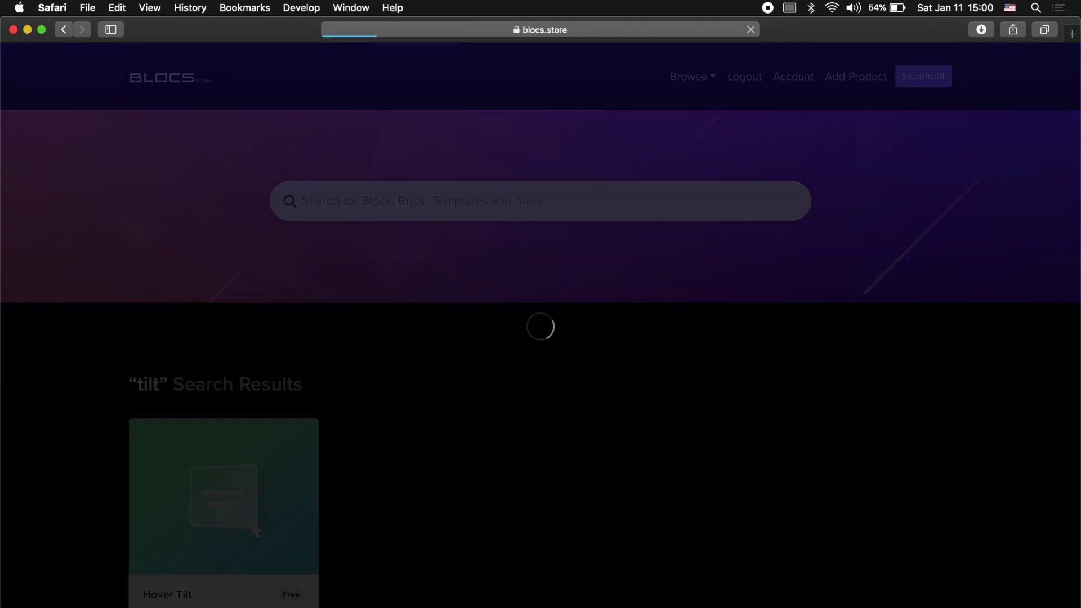
scroll(255, 430, down, 3)
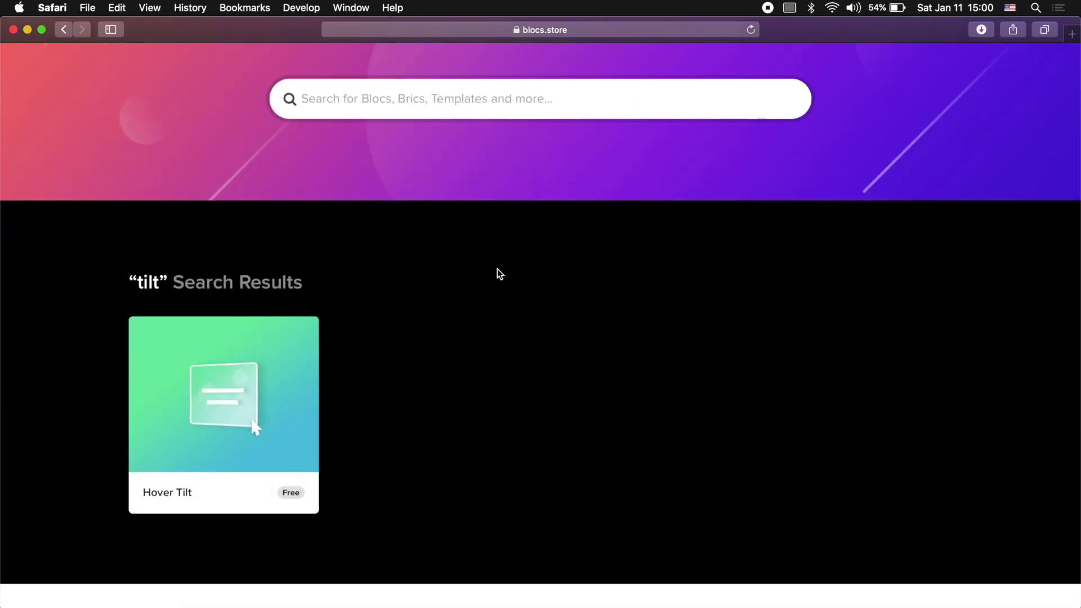
mouse_move(247, 366)
click(232, 397)
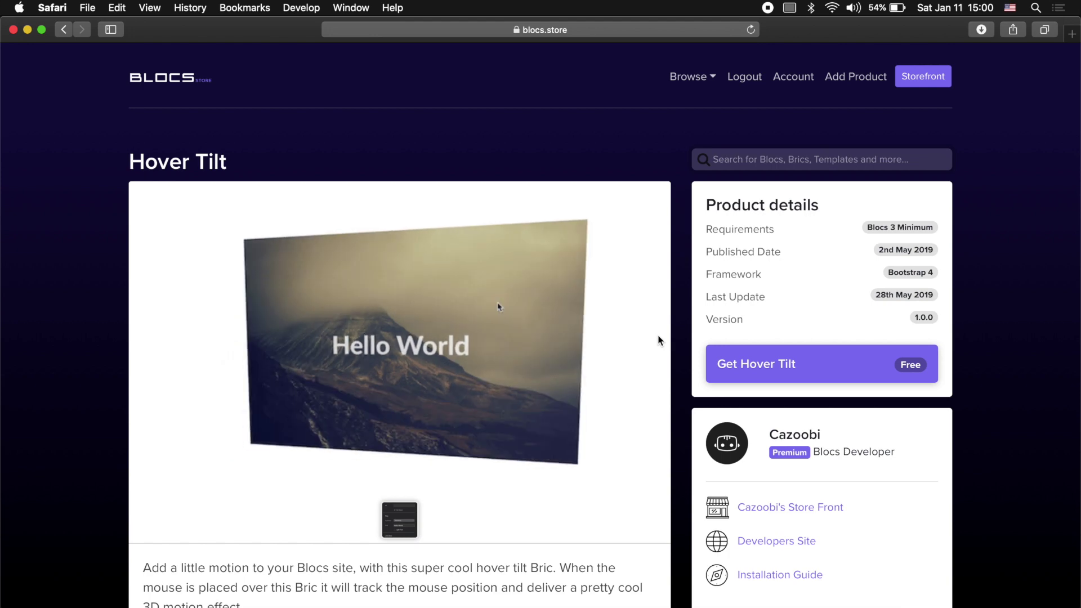
Step: Download the free Hover Tilt Bric and install the Hover Tilt.bex file in Blocs
click(784, 368)
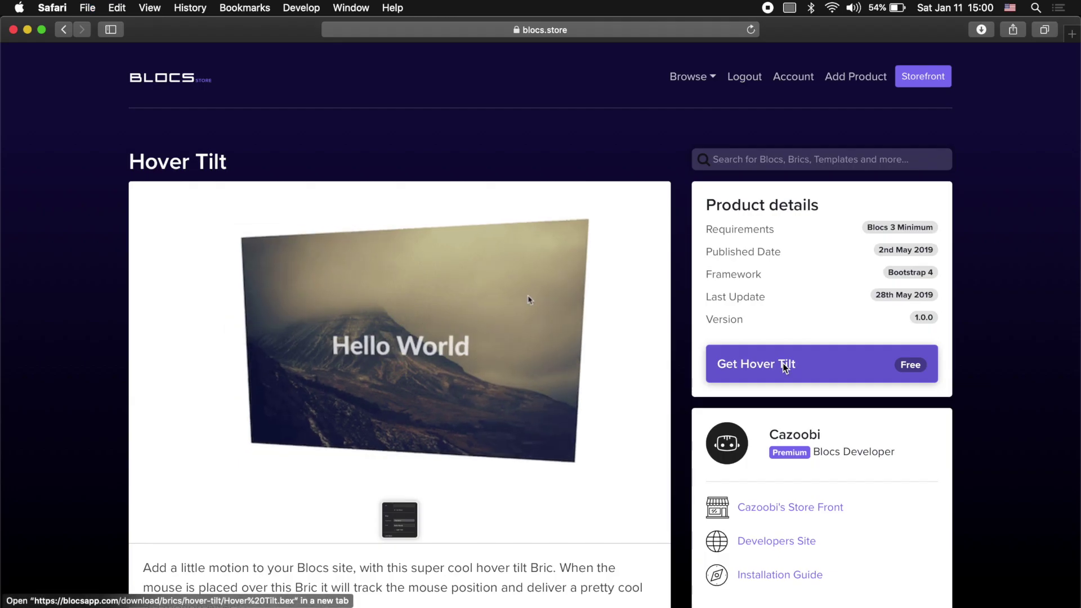
click(981, 29)
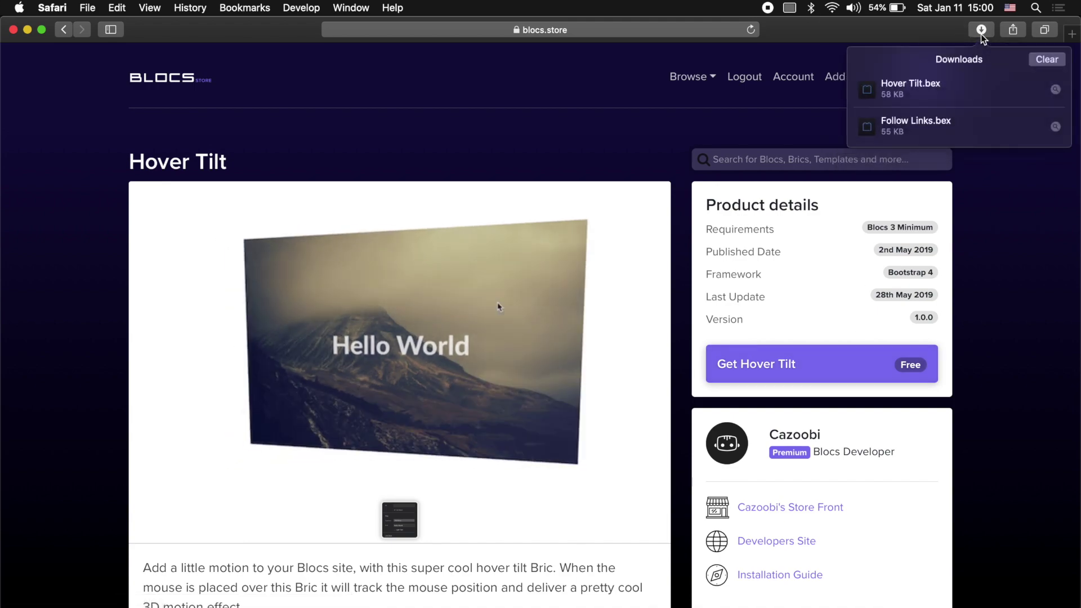
double_click(940, 88)
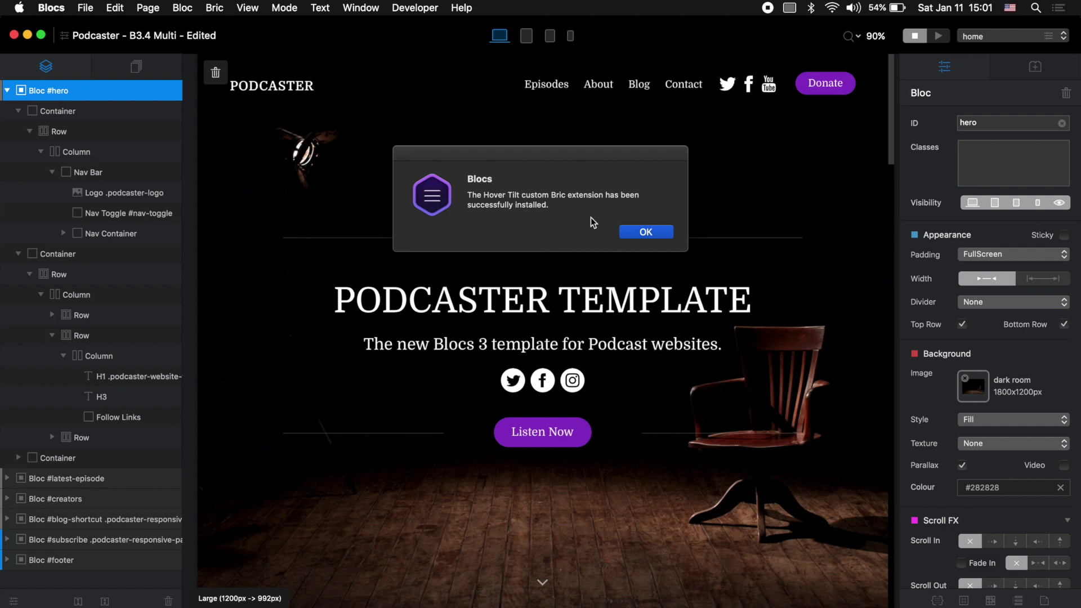
click(648, 232)
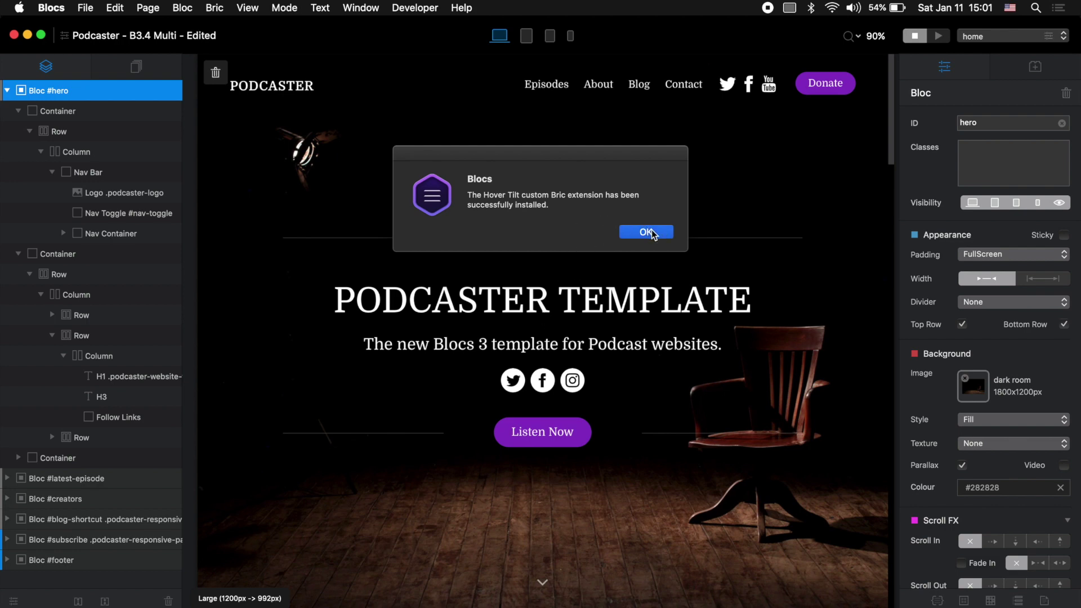
Step: Search the Bric library for "tilt" to insert a Bric below the hero's Follow Links
click(617, 379)
click(543, 402)
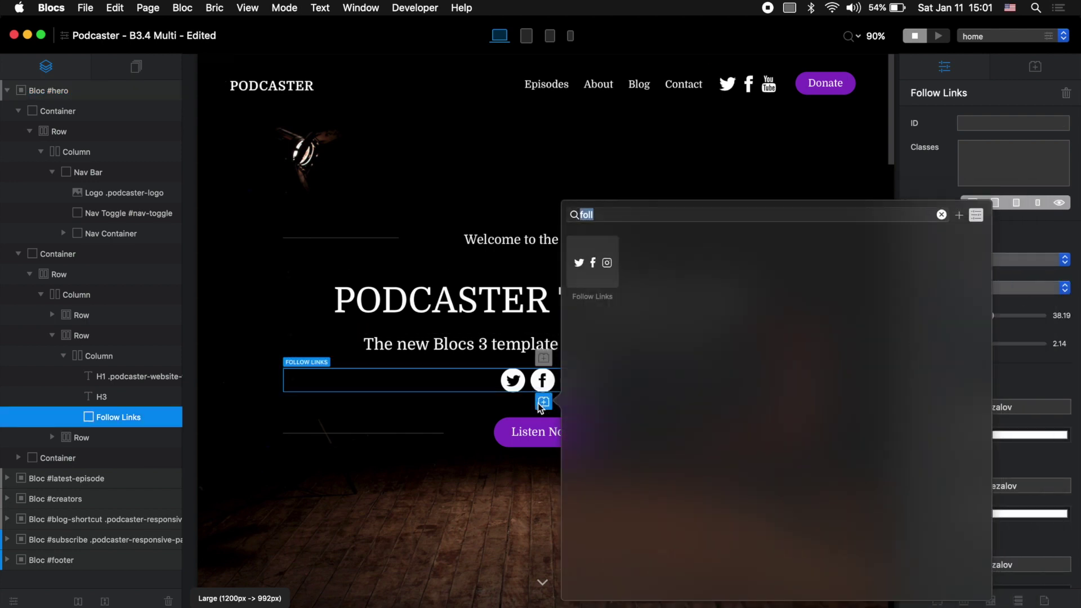
text(tit)
text(lt)
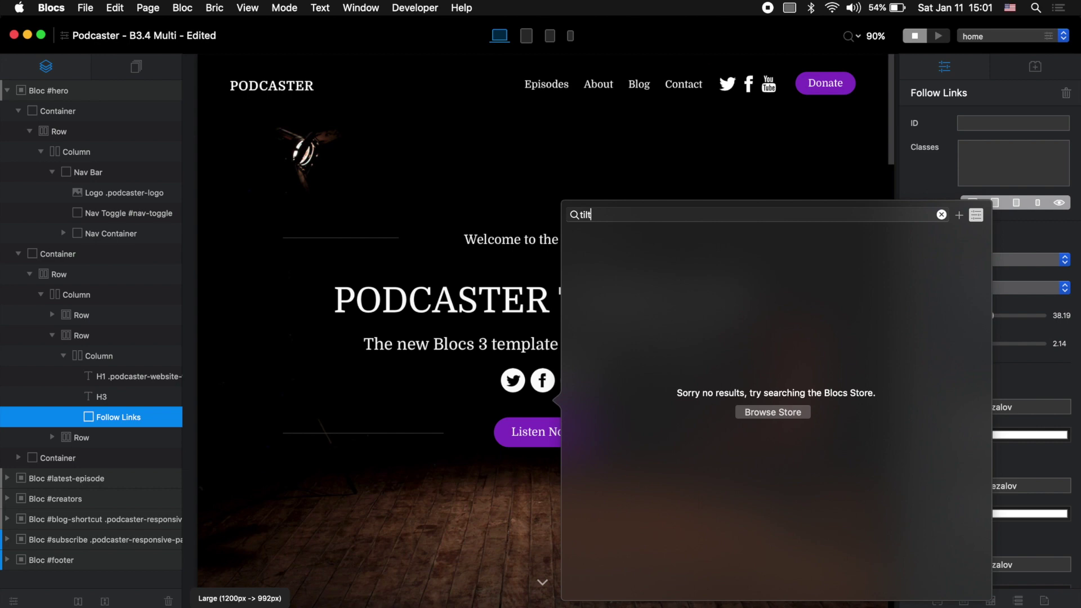
key(BackSpace)
key(BackSpace)
key(BackSpace)
key(BackSpace)
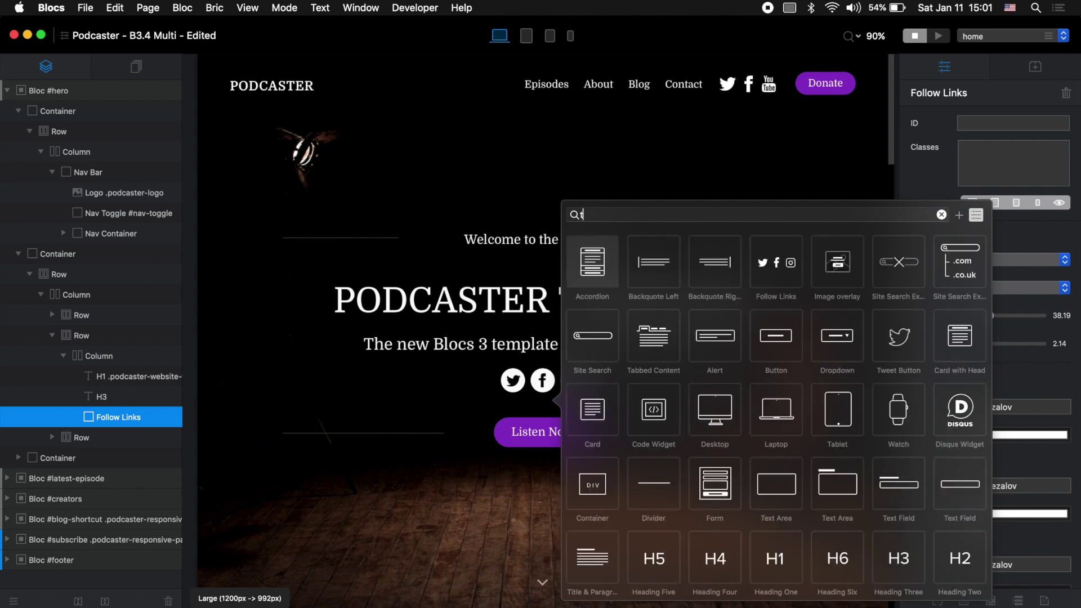
Step: Quit Blocs without saving the project changes and reopen the Podcaster - B3.4 Multi project
click(622, 183)
key(super+q)
click(492, 232)
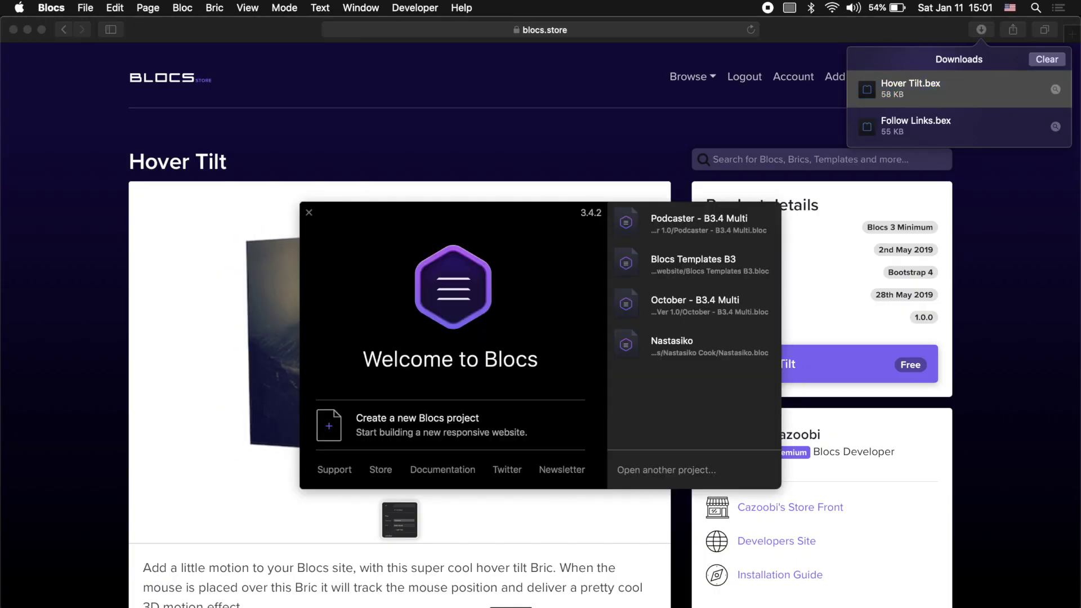
double_click(712, 218)
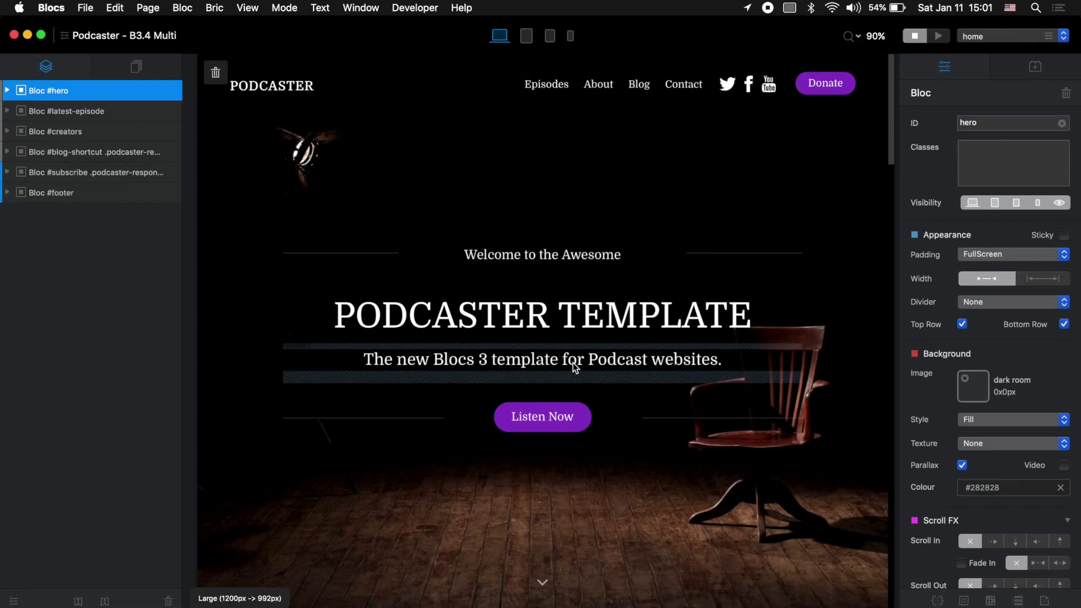
Step: Insert the Hover Tilt Bric from the Media group below the hero's H3 subheading
click(575, 367)
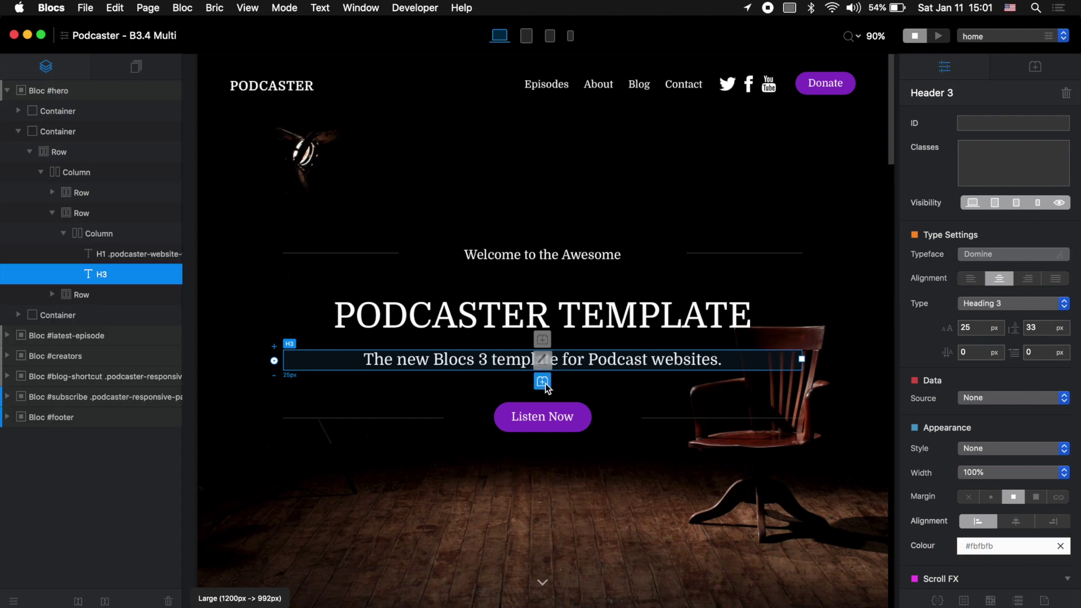
click(543, 383)
scroll(697, 348, down, 3)
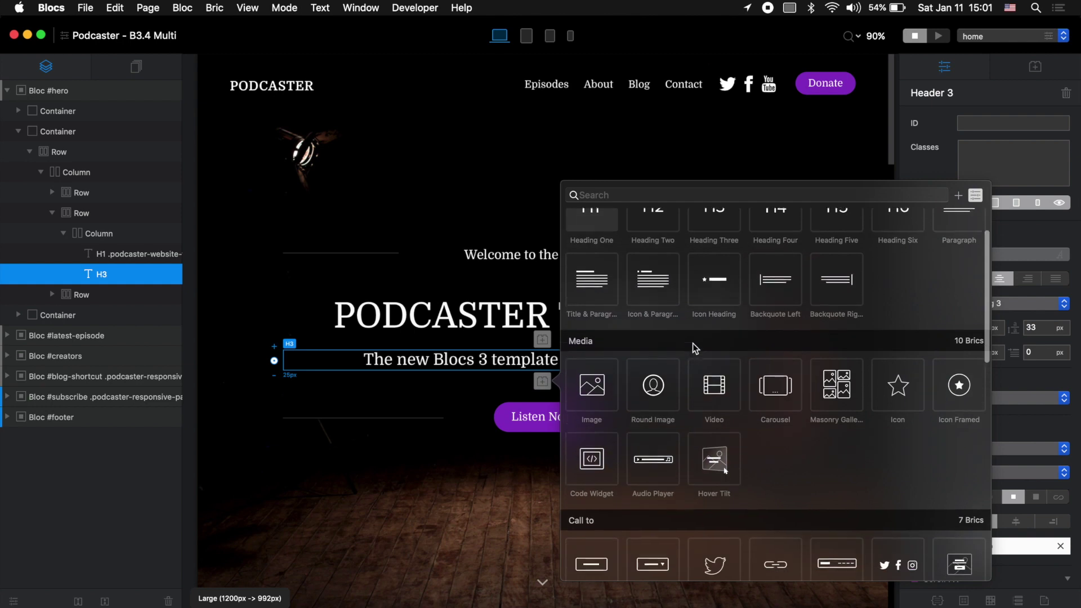
click(726, 450)
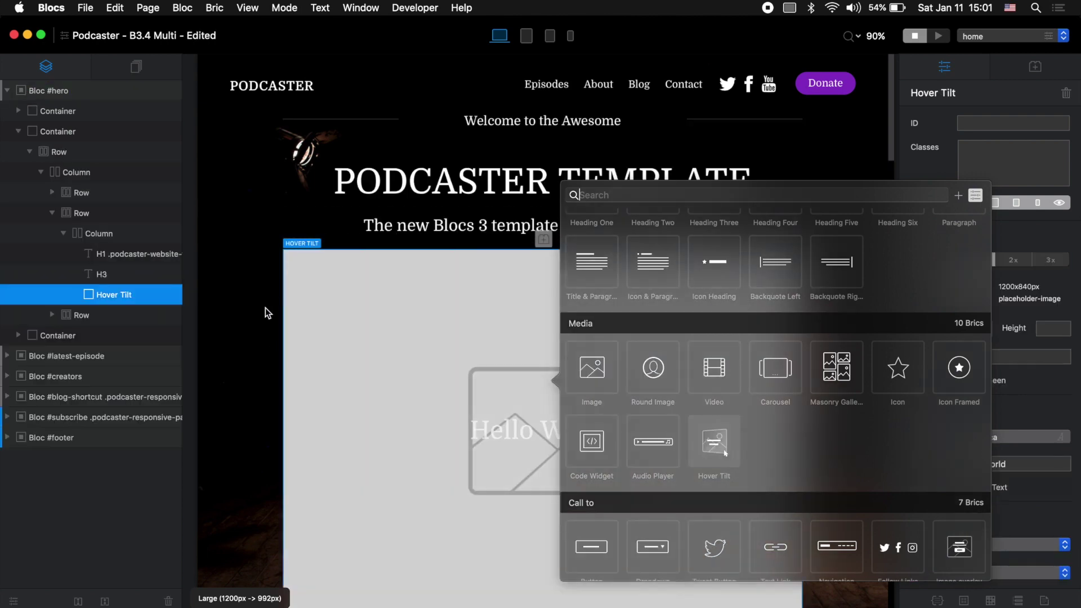
click(265, 309)
Step: Replace the Hover Tilt Bric's placeholder image with blog 1.jpg from the project assets
click(617, 306)
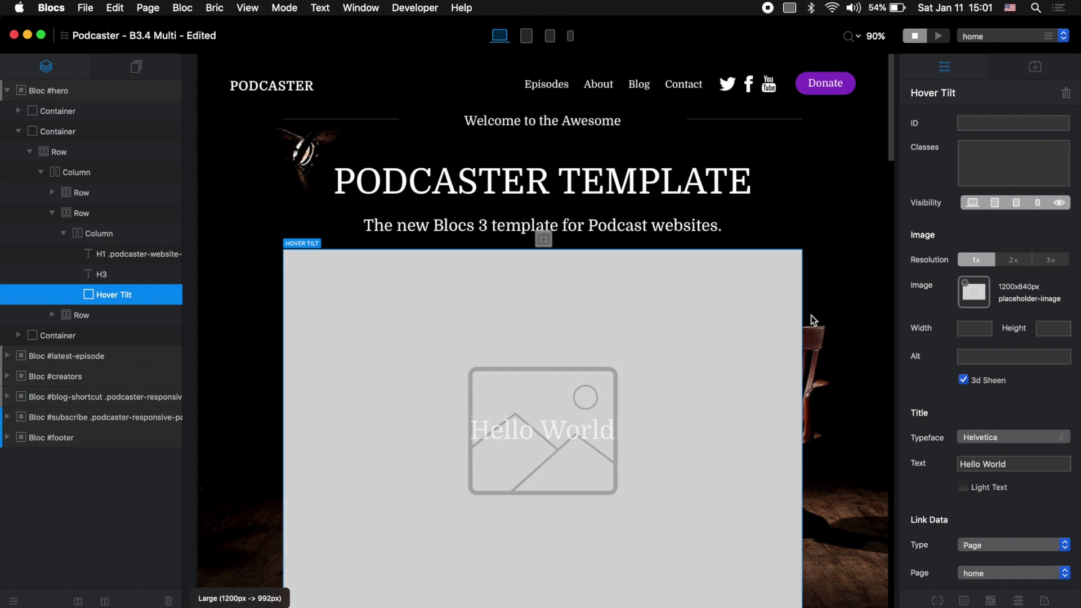
click(974, 293)
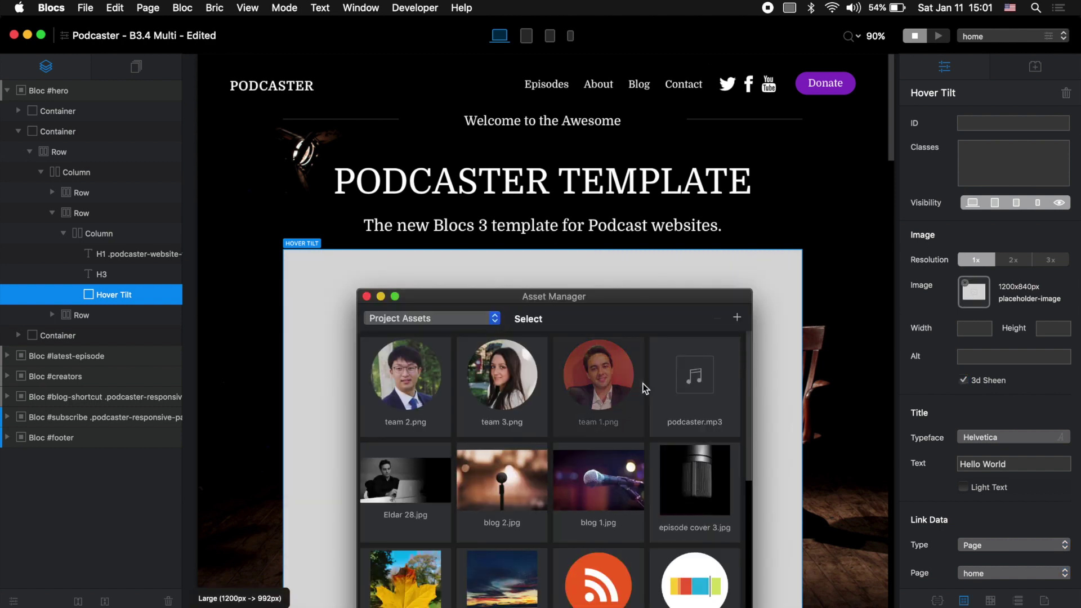
scroll(636, 389, down, 3)
click(593, 417)
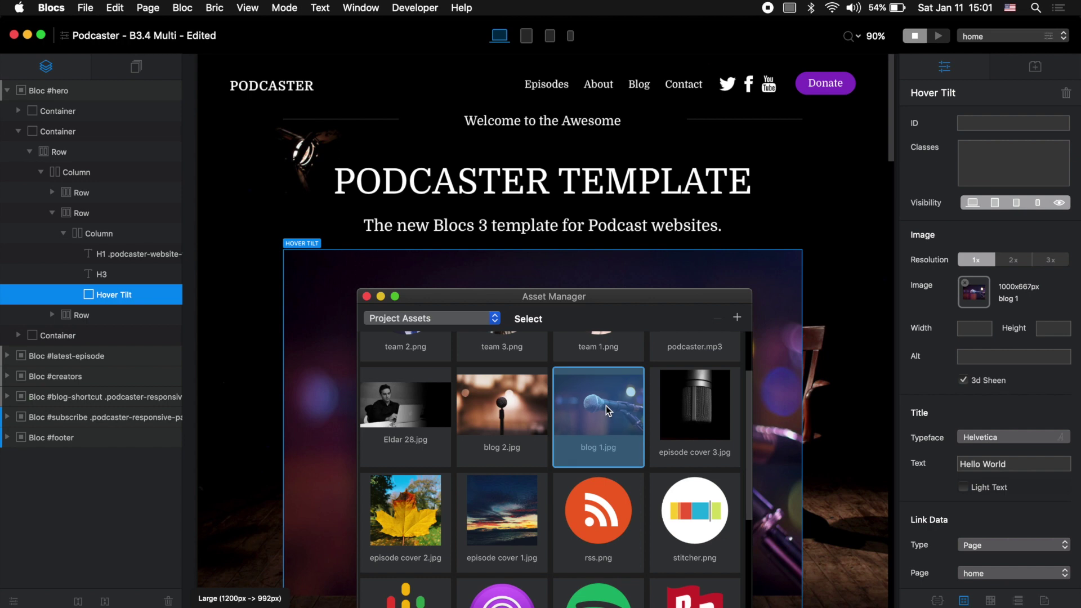
click(366, 296)
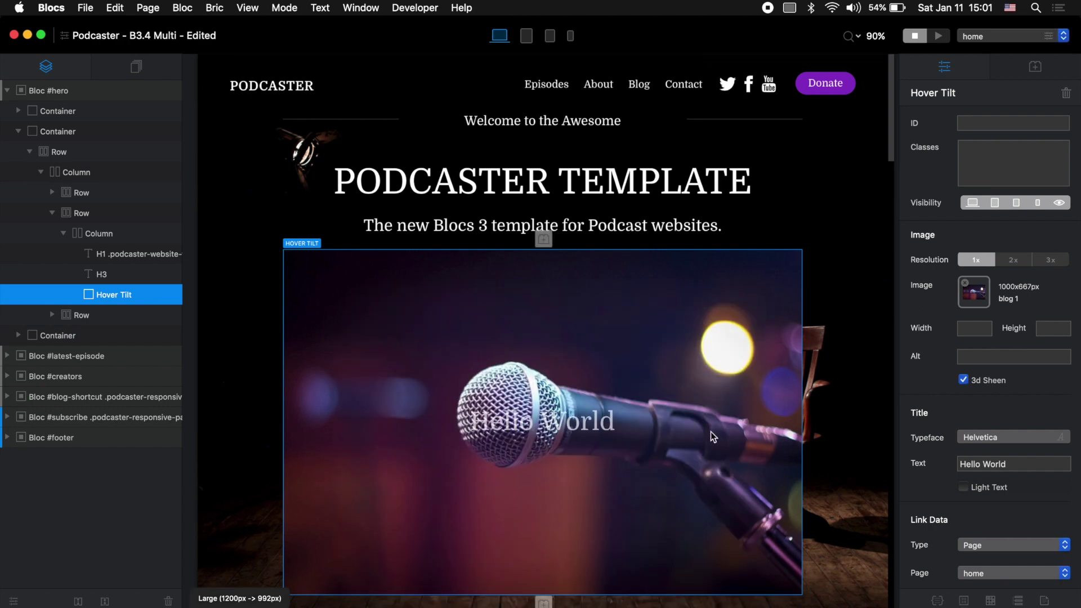
Step: Enable Light Text for the Hover Tilt title and set its typeface to Lato:900
double_click(1034, 468)
click(964, 488)
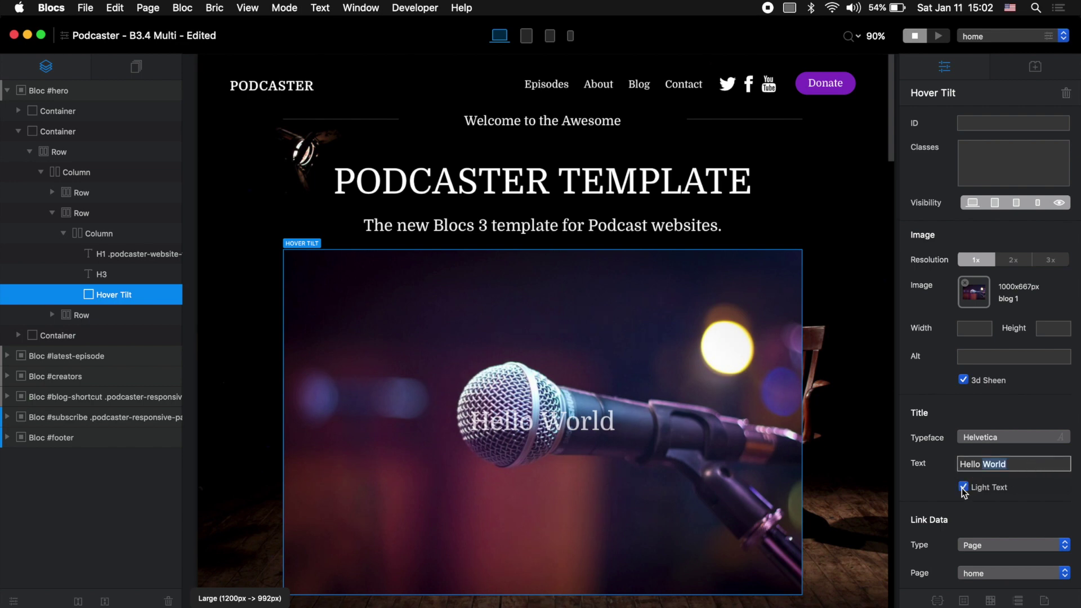
click(1009, 437)
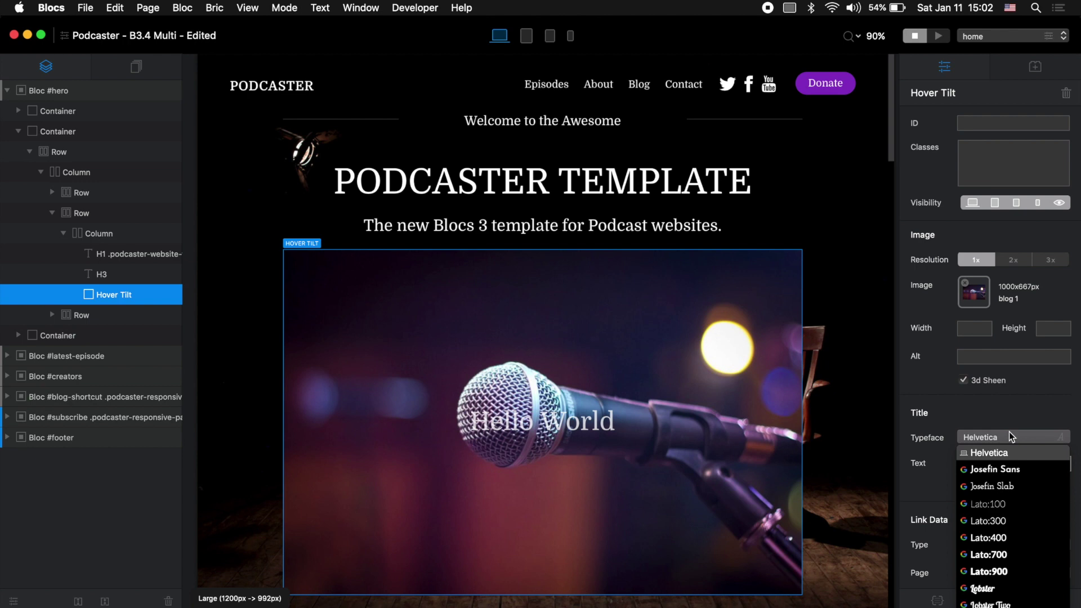
click(1005, 571)
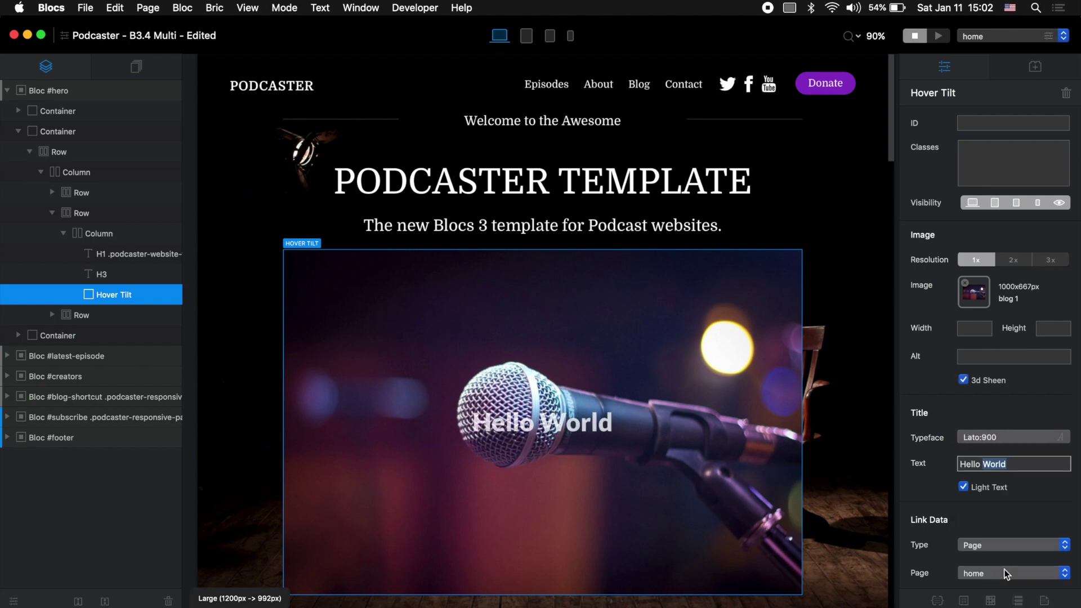
Step: Preview the home page to examine the Hover Tilt image's motion effect, and return to editing
click(860, 324)
click(876, 309)
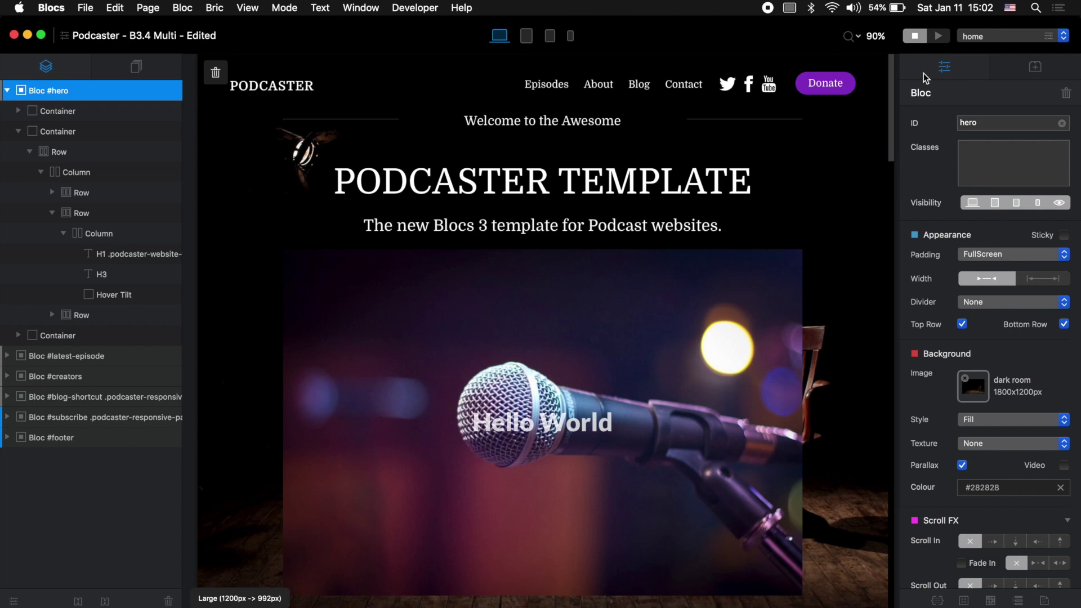
click(947, 38)
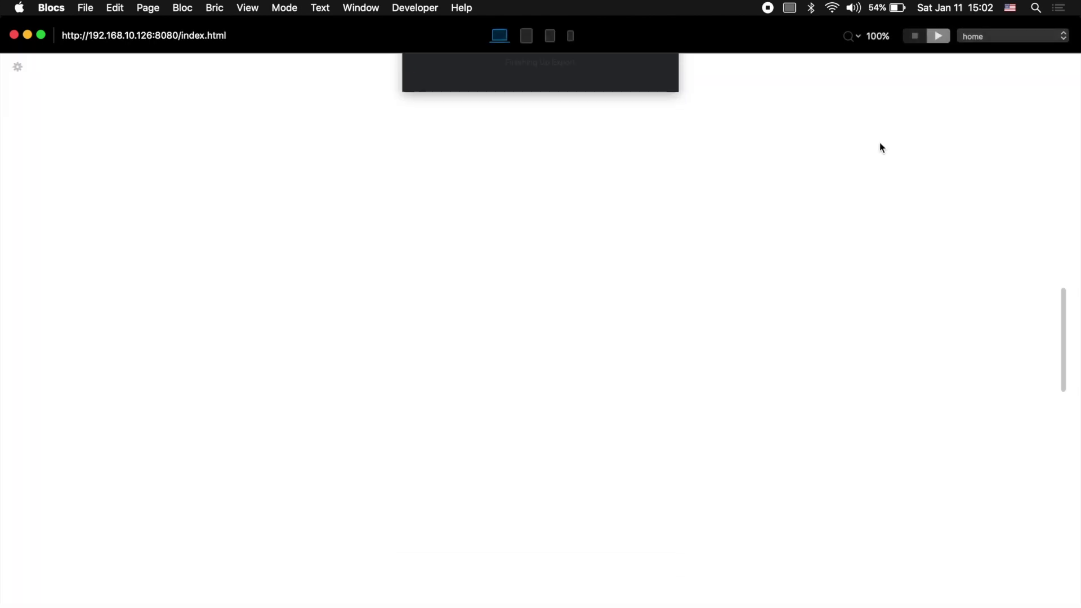
scroll(880, 143, down, 3)
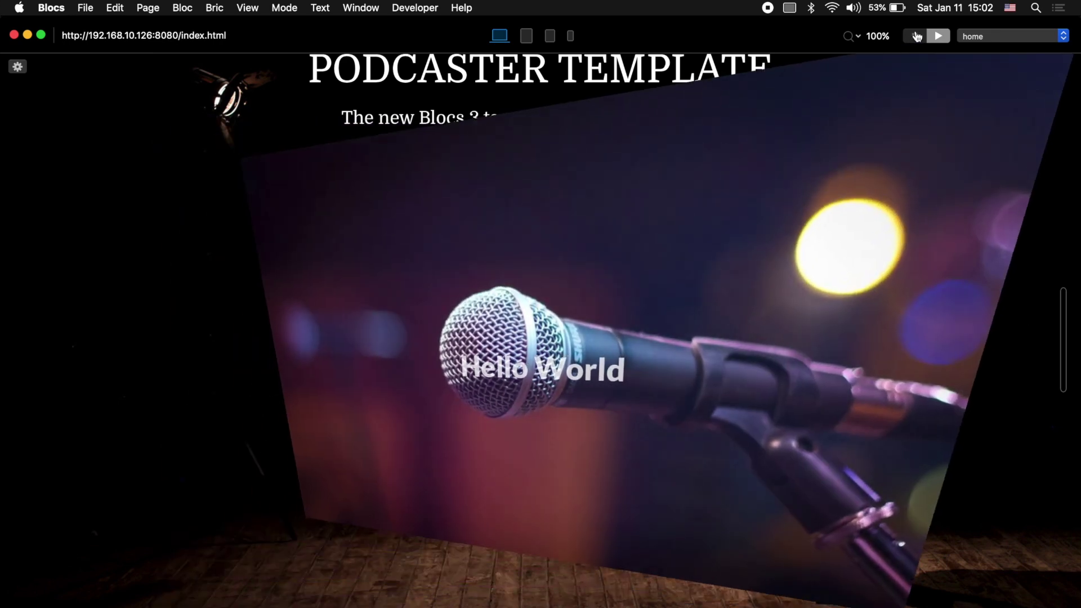
click(916, 35)
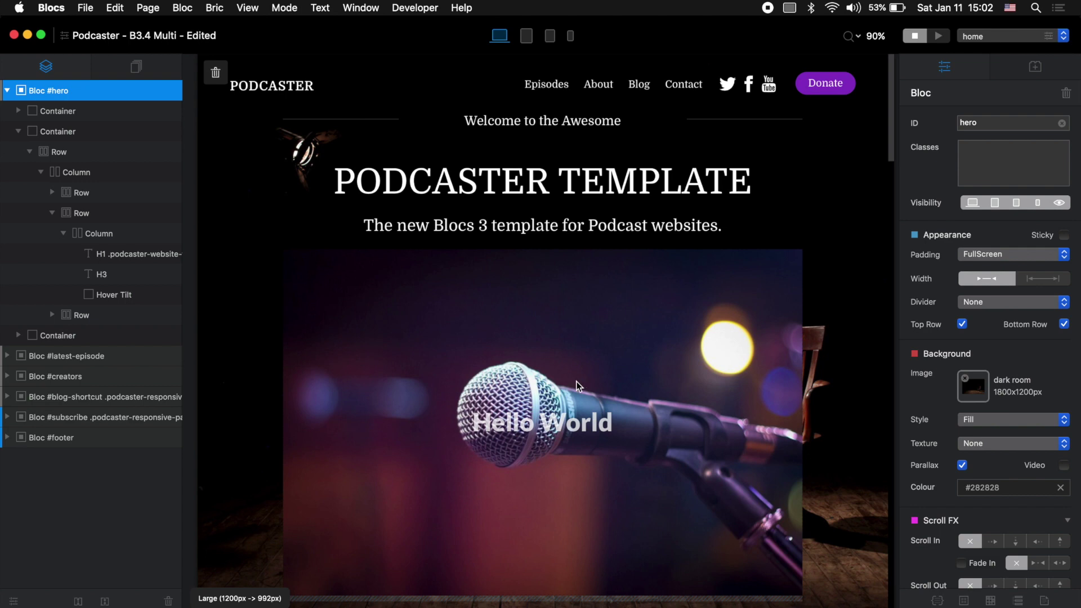
Step: Turn off 3d Sheen for the Hover Tilt Bric and preview the home page
click(601, 408)
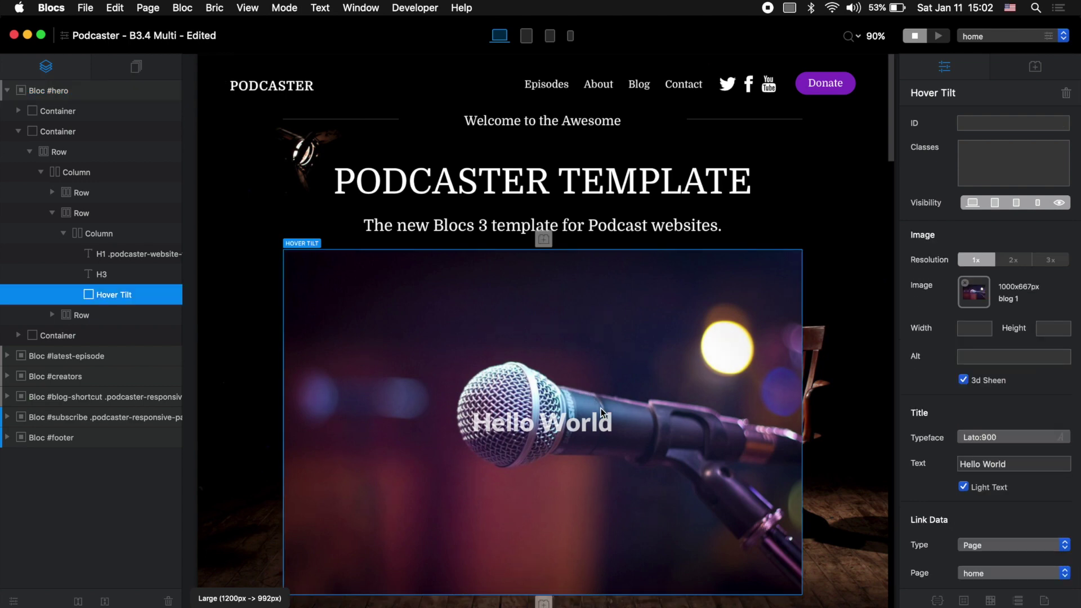
key(Tab)
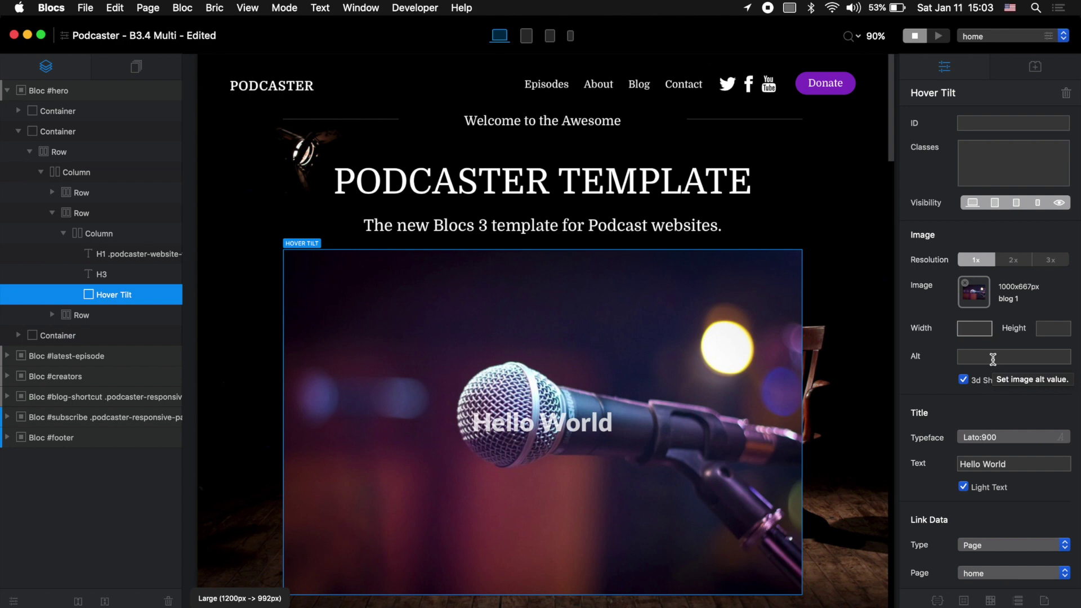
scroll(993, 360, down, 3)
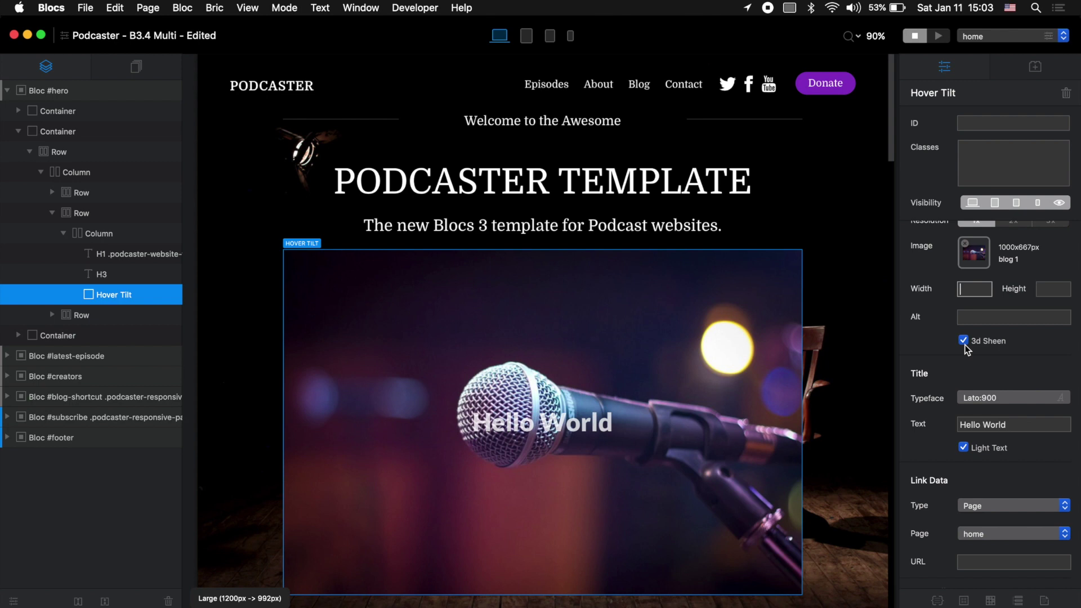
click(964, 341)
click(941, 37)
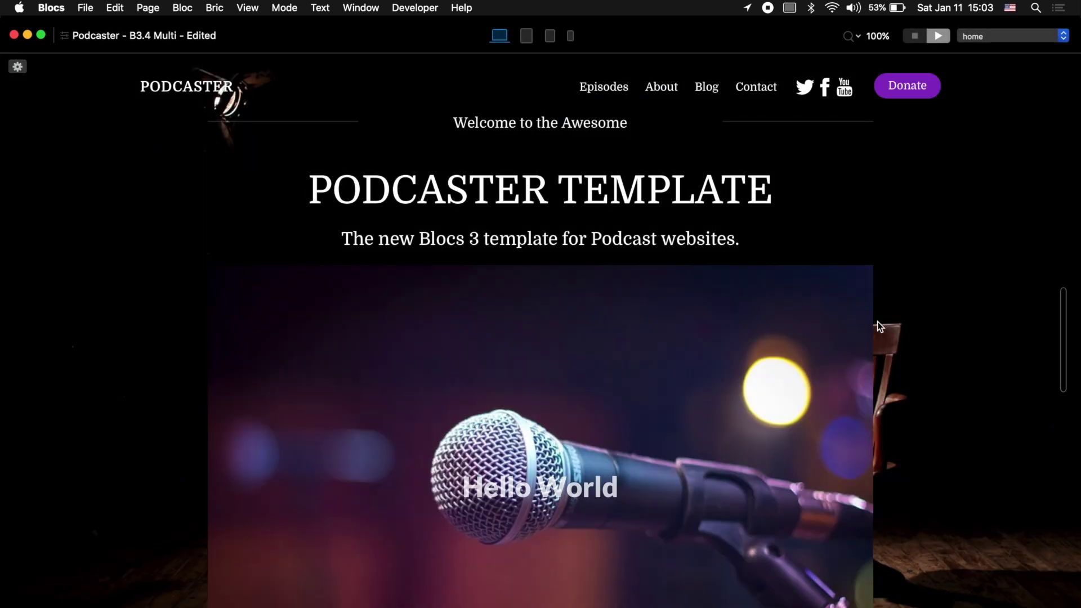
Step: Turn 3d Sheen back on for the Hover Tilt Bric, preview the home page, and return to editing
scroll(469, 338, down, 3)
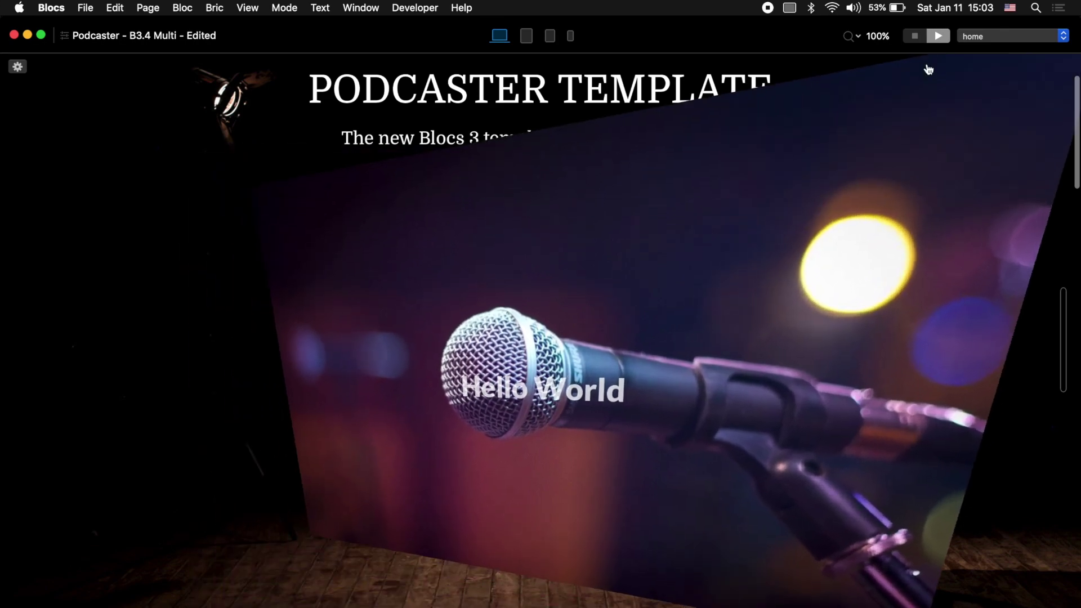
click(916, 36)
click(964, 342)
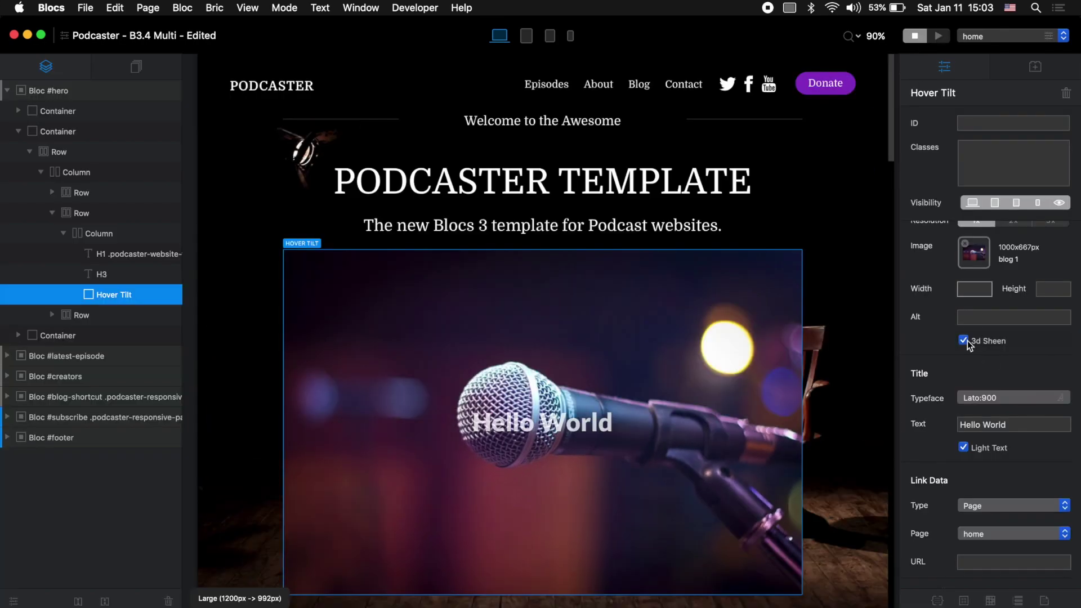
click(935, 37)
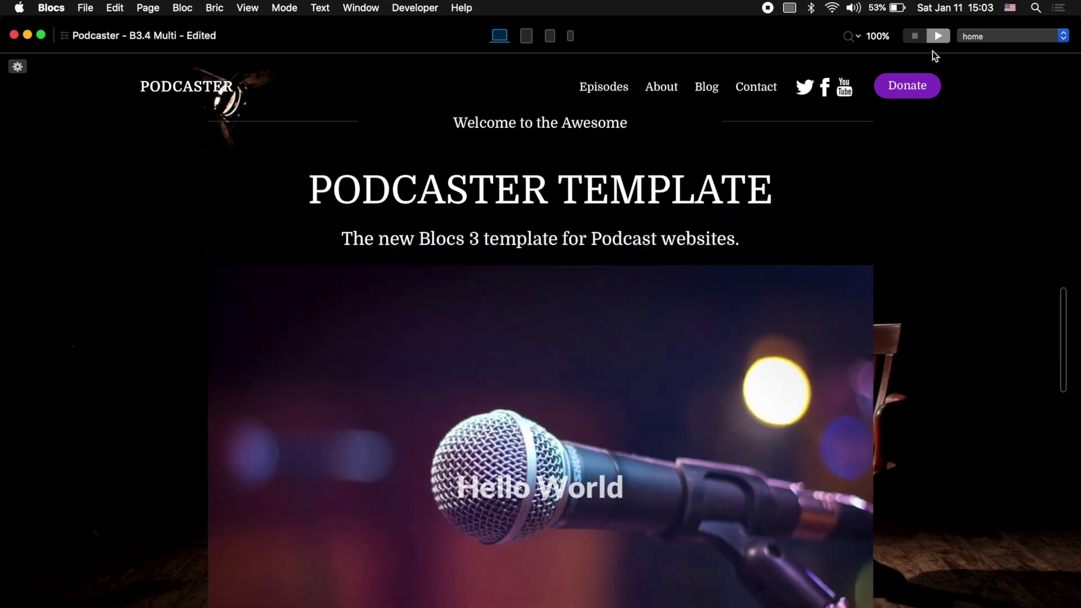
click(919, 35)
Step: Link the Hover Tilt Bric to the about page and set its title text to "About Us"
scroll(837, 400, down, 2)
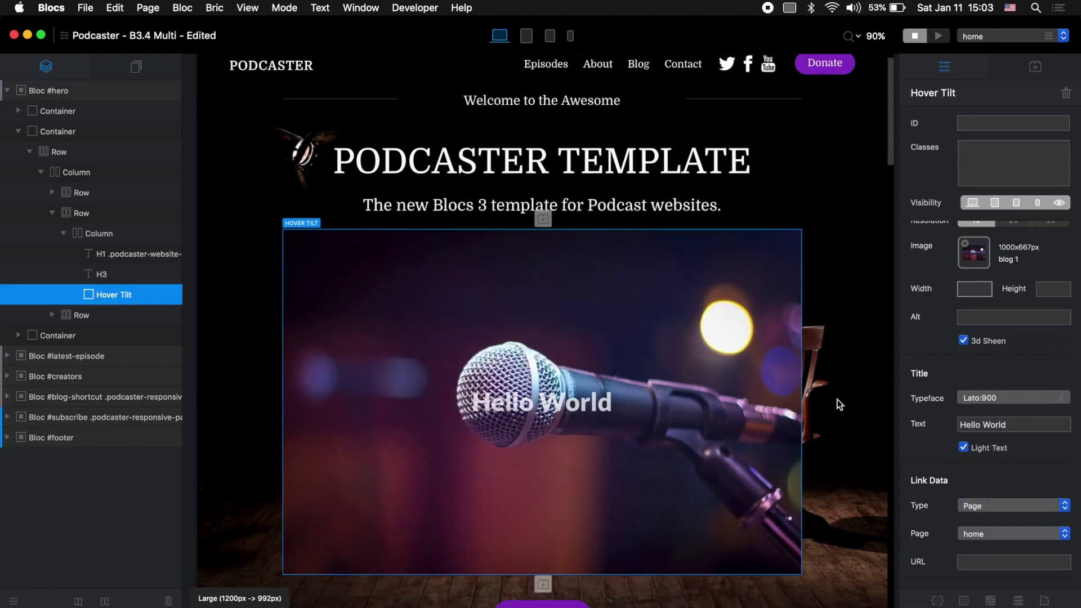
scroll(984, 407, down, 5)
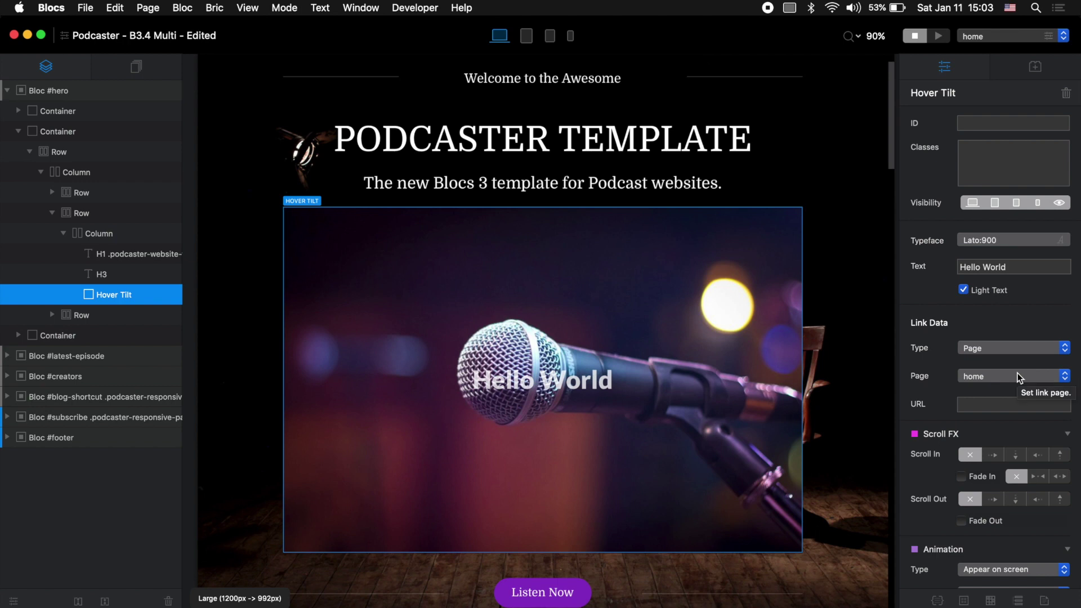
click(977, 354)
click(998, 350)
click(1007, 377)
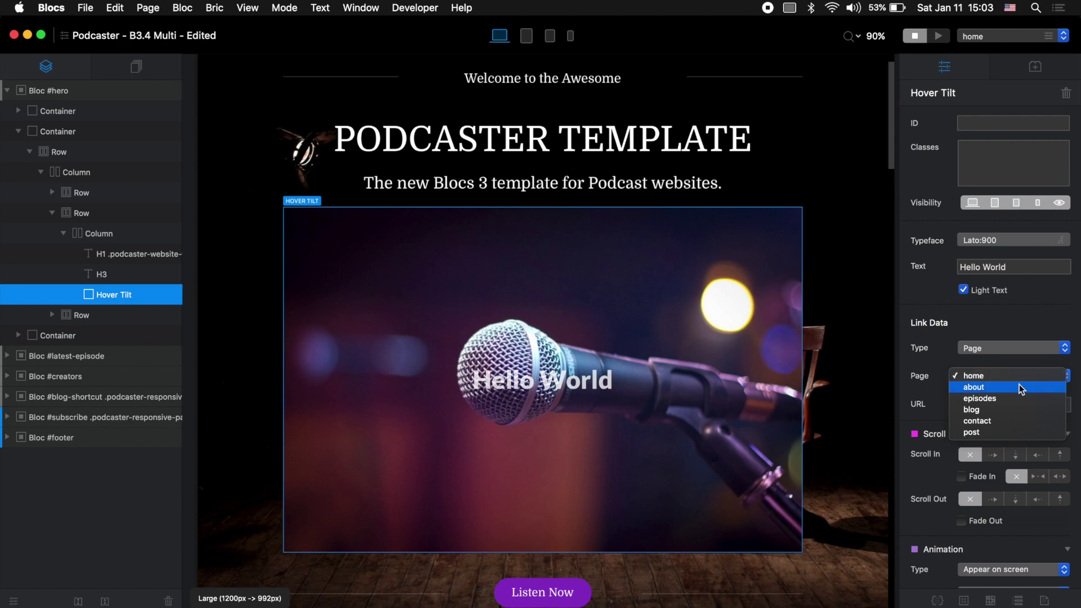
click(1022, 390)
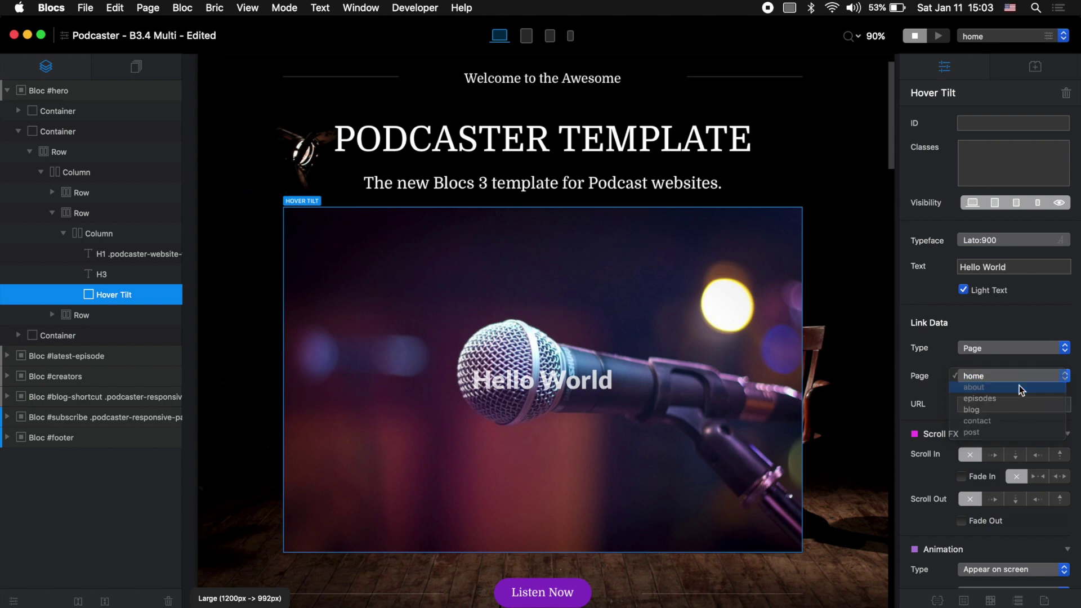
click(1014, 267)
text(About Us)
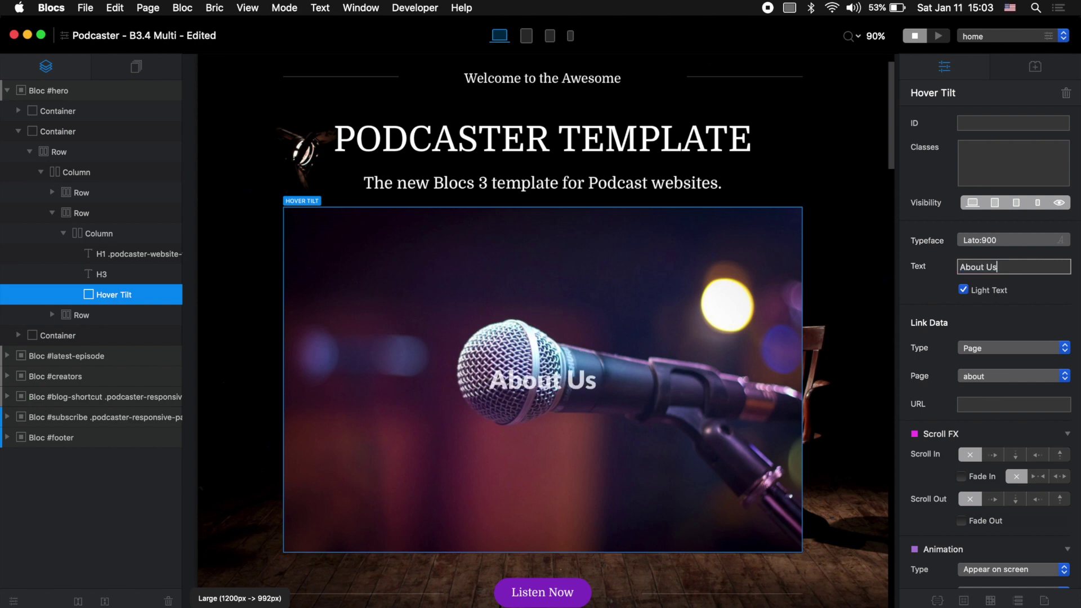
Step: Follow the Hover Tilt link in a home page preview, return to editing, and set its link type to URL
click(939, 37)
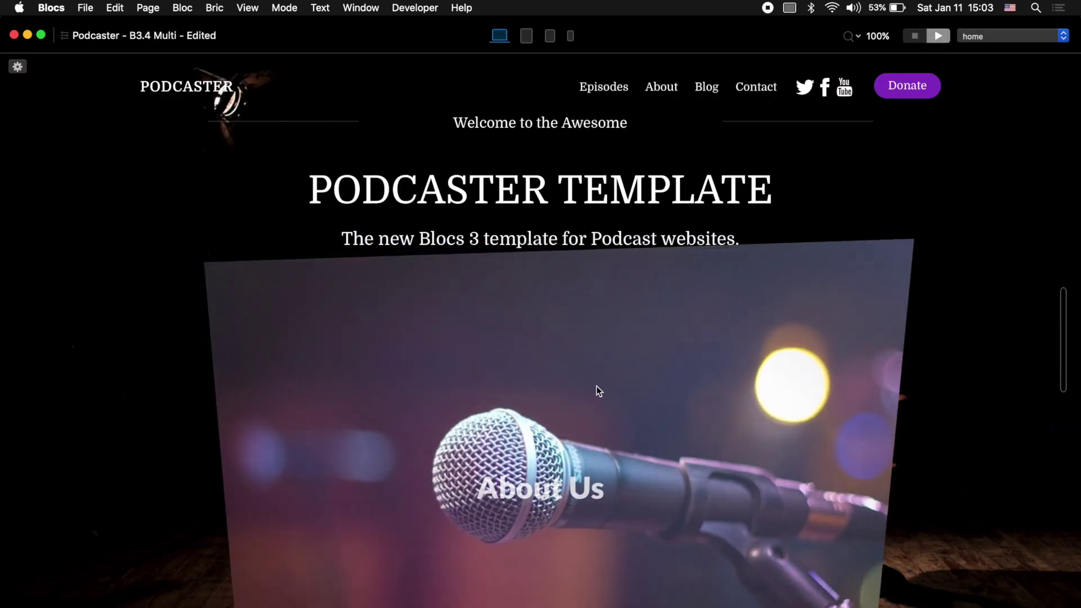
click(599, 388)
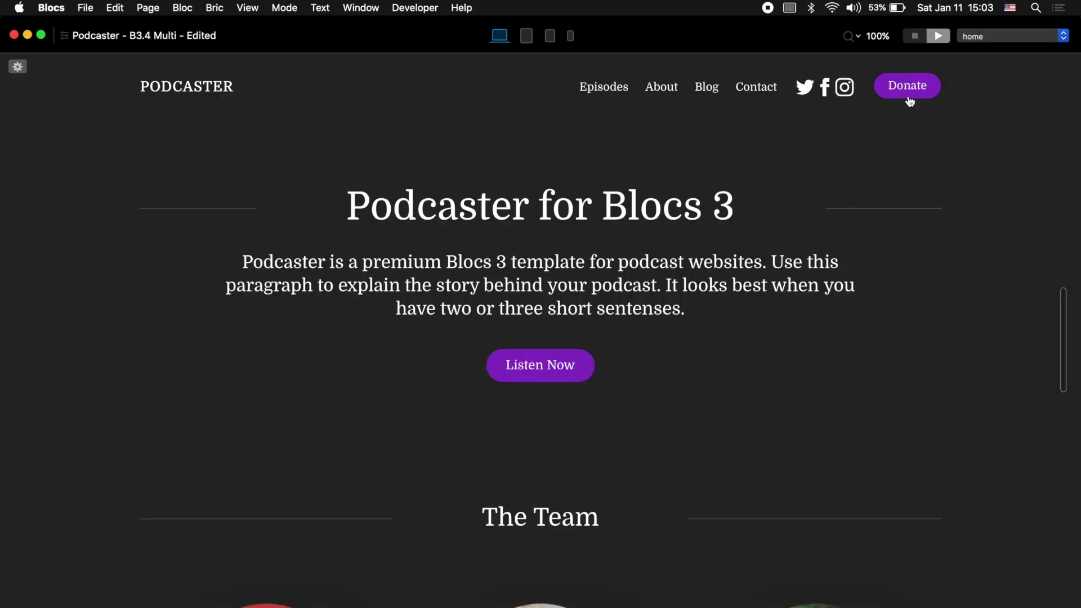
click(918, 36)
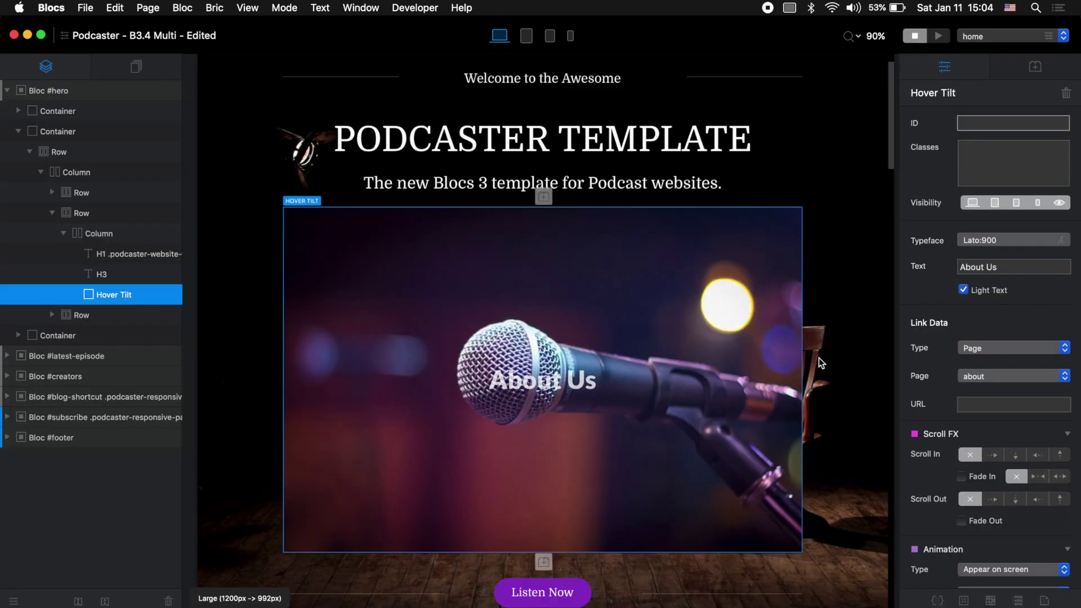
click(1008, 349)
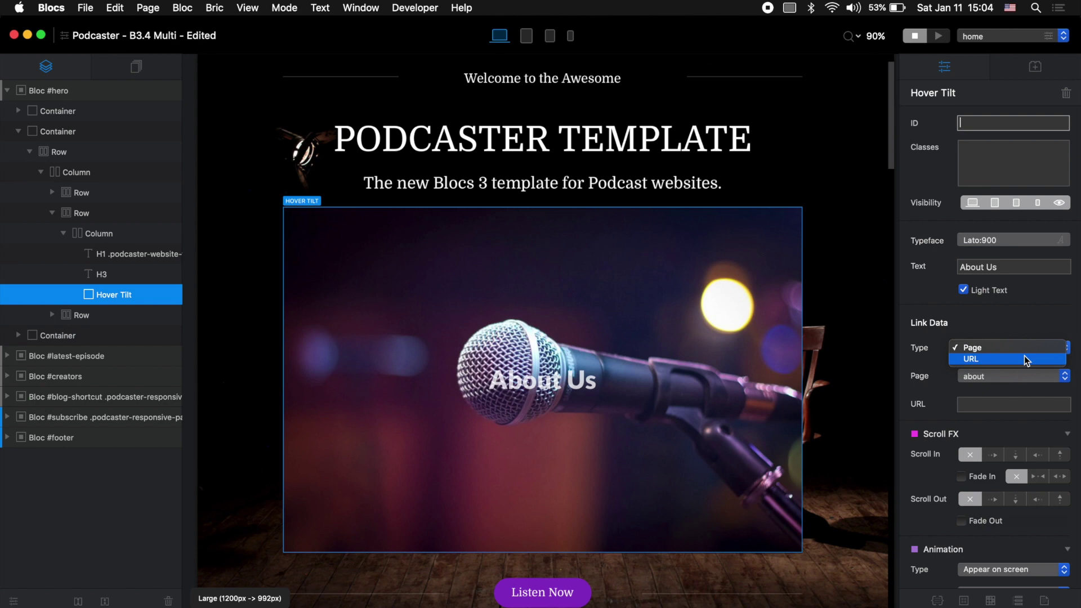
click(1026, 359)
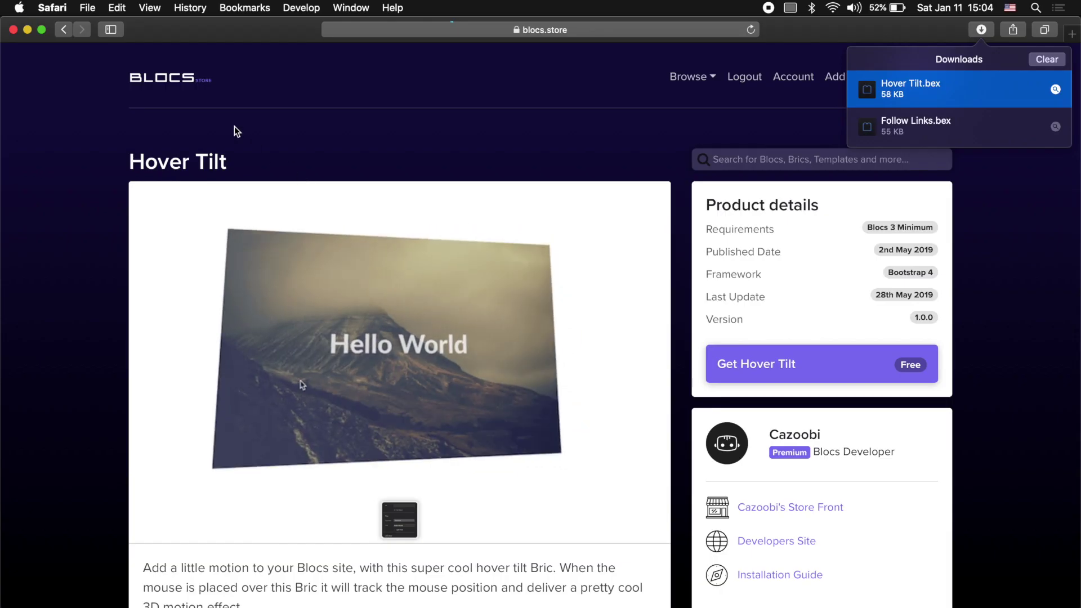
Step: Switch to Safari, search the Blocs Store for "image", and open the details of the Image Comparison Bric
click(194, 86)
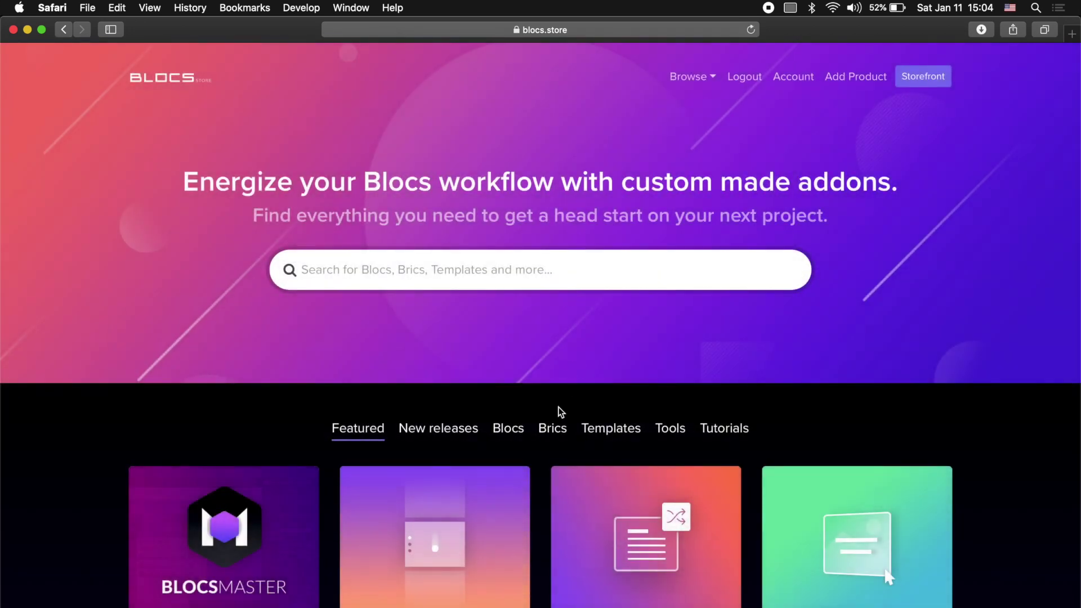
click(573, 270)
text(image)
key(Return)
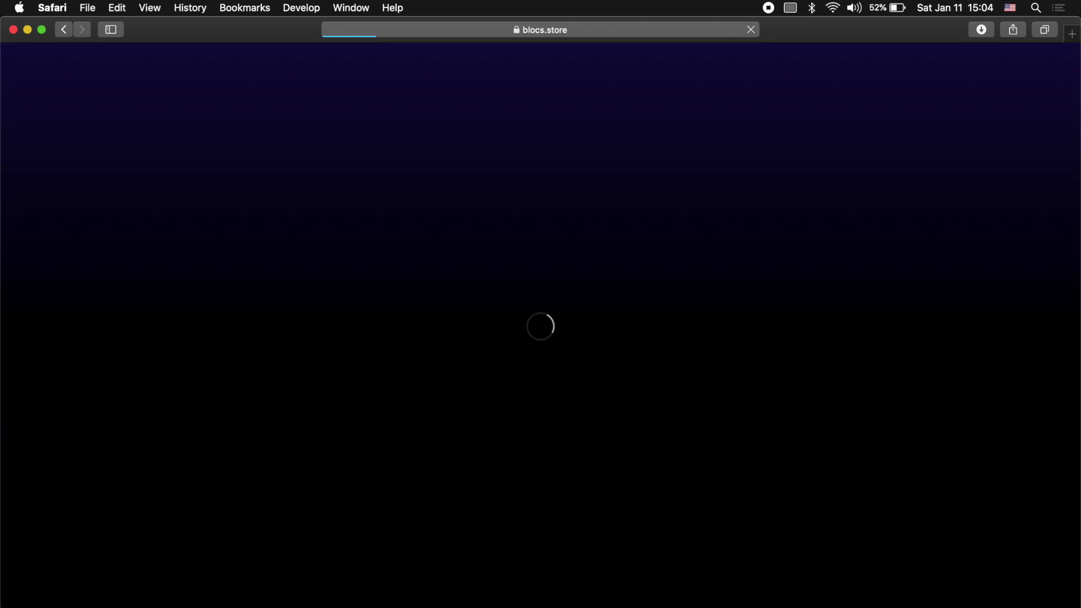
scroll(688, 278, down, 2)
scroll(687, 279, down, 4)
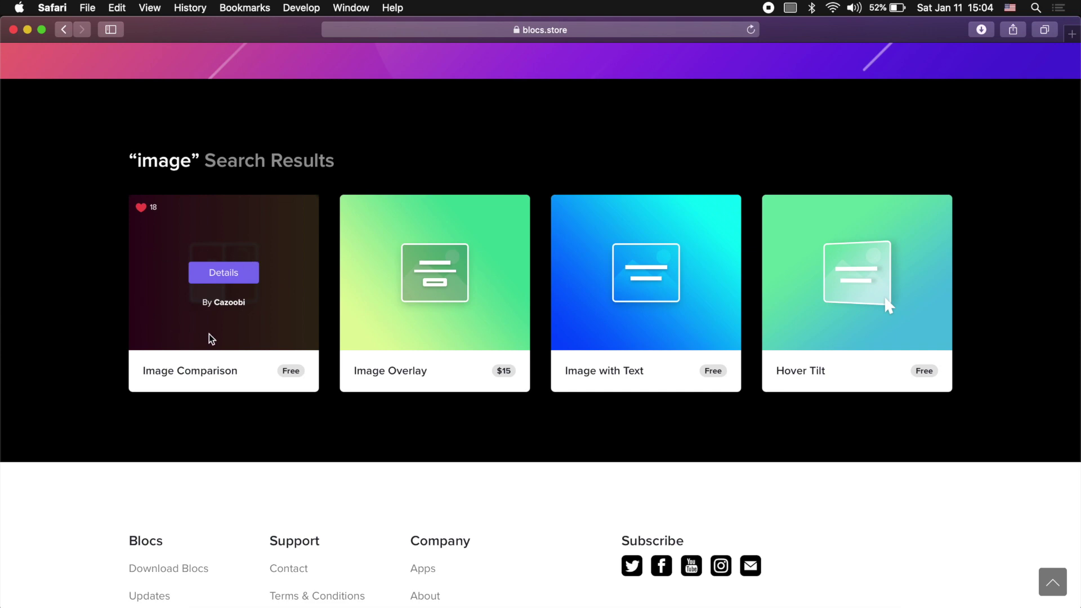
click(233, 272)
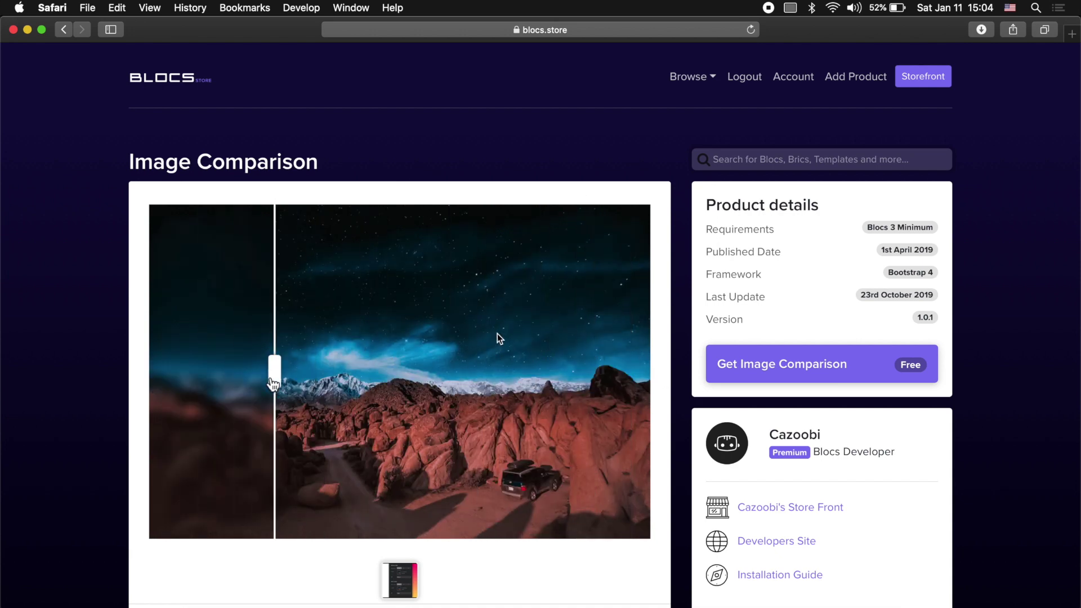
Step: Download Image Comparison.bex and install it in Blocs, discarding the unsaved changes to the Podcaster project
click(794, 365)
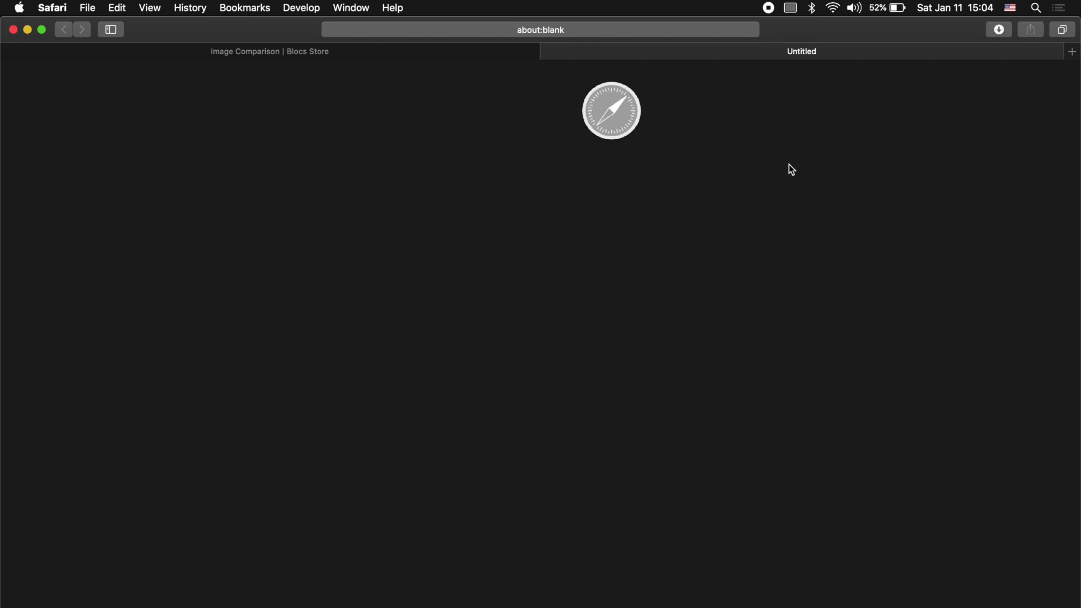
click(998, 29)
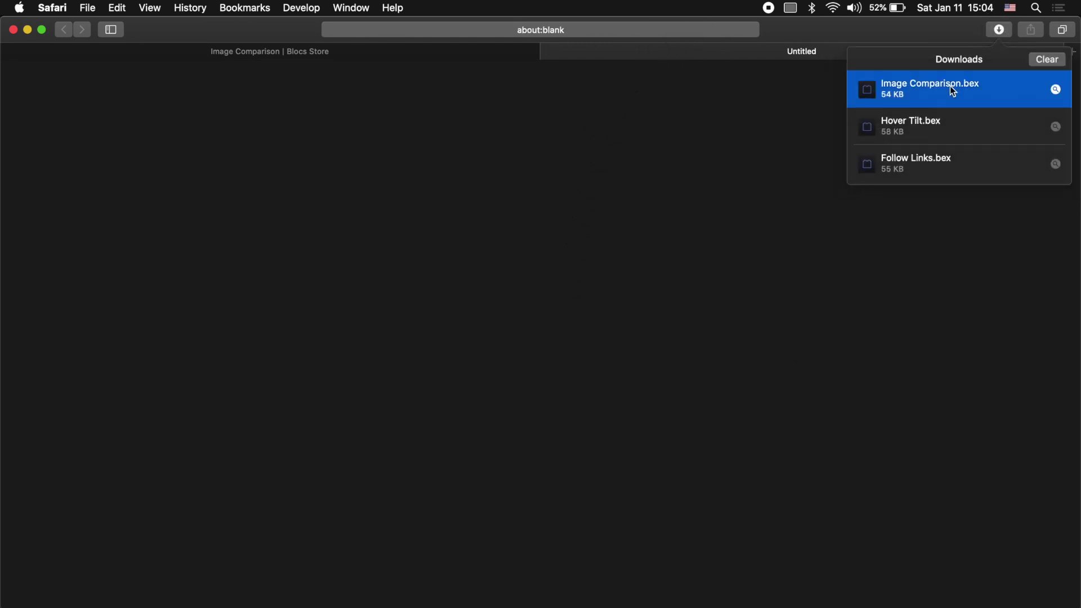
double_click(951, 88)
click(640, 235)
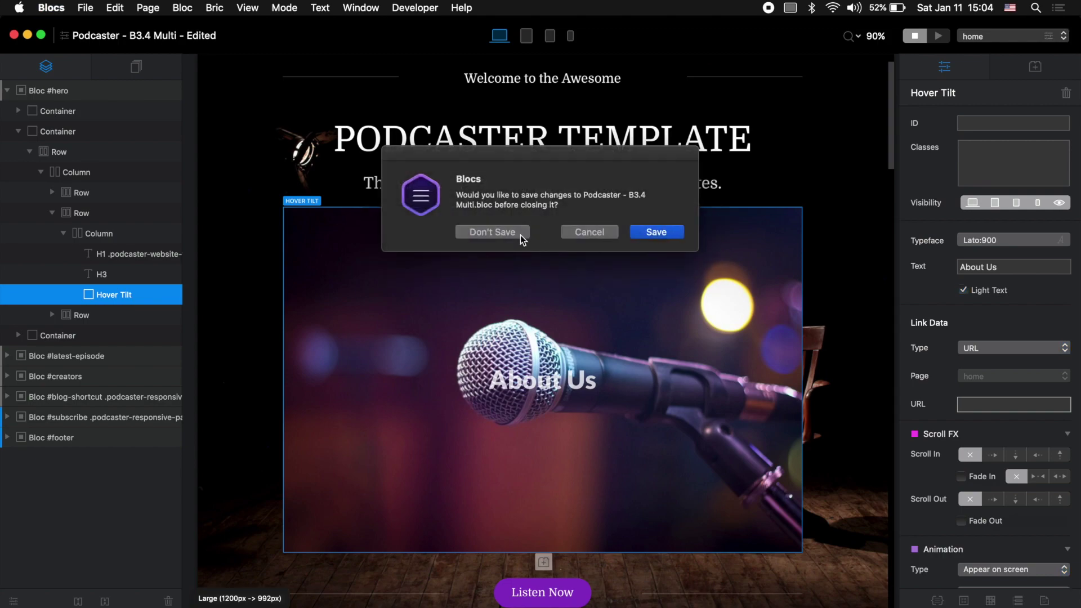
click(515, 234)
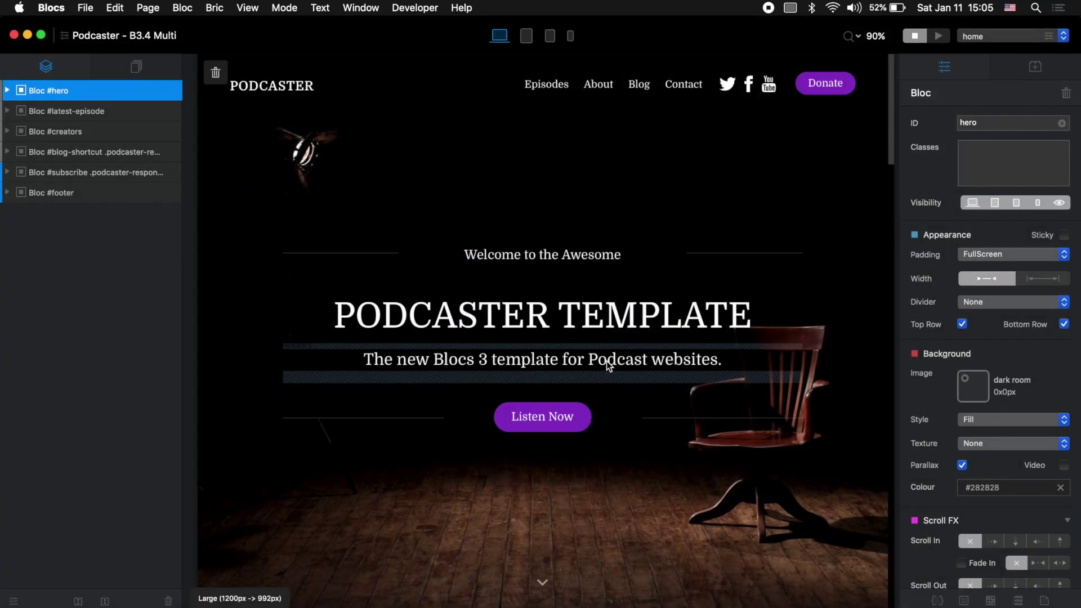
Step: Add an Image Comparison Bric below the H3 subtitle in the home page hero
click(609, 366)
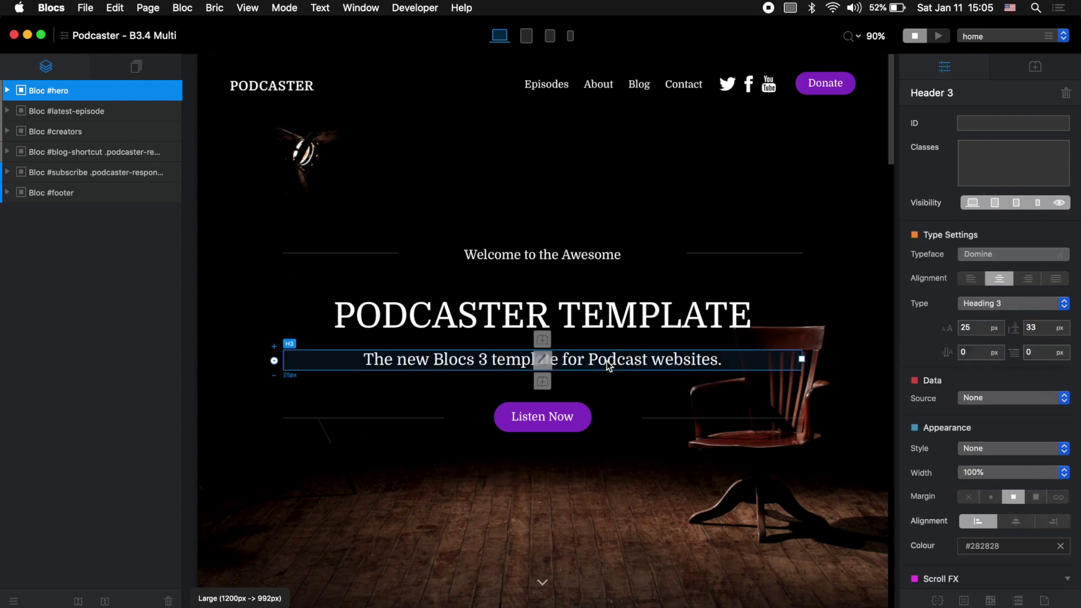
click(542, 383)
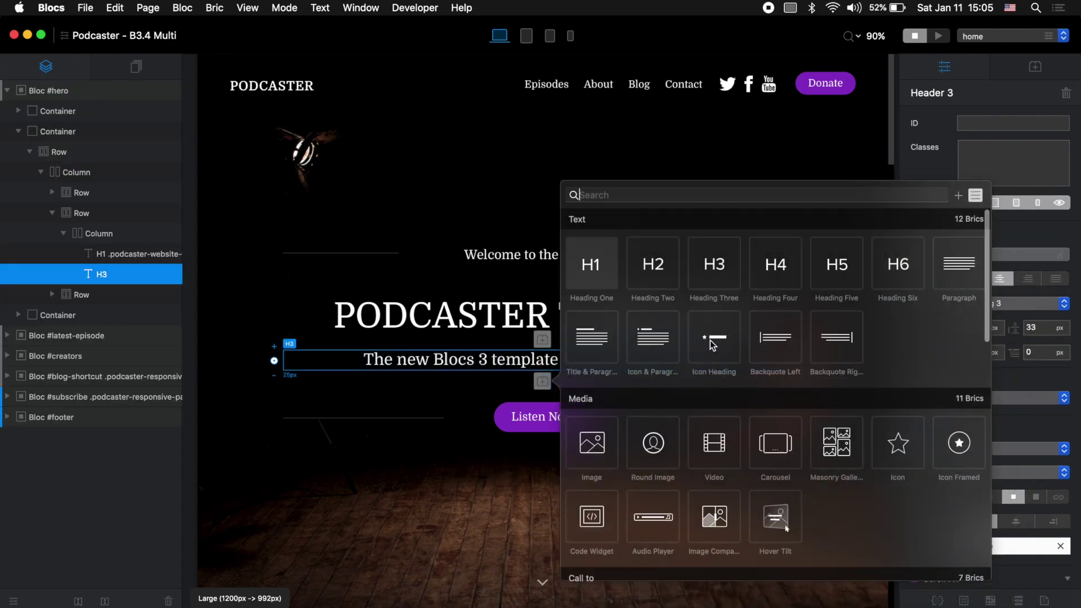
scroll(795, 393, down, 3)
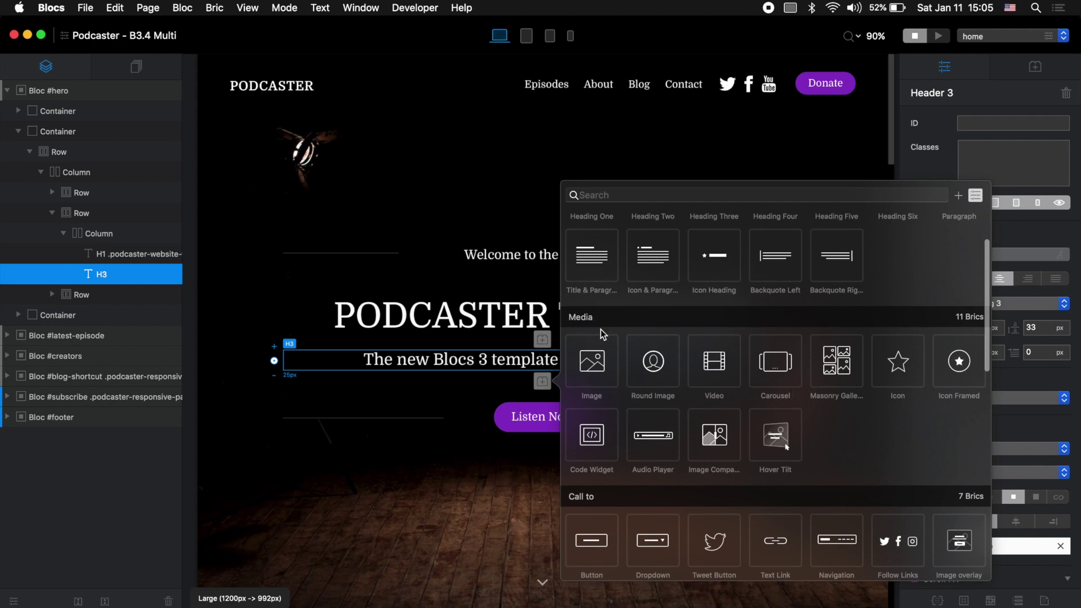
click(719, 445)
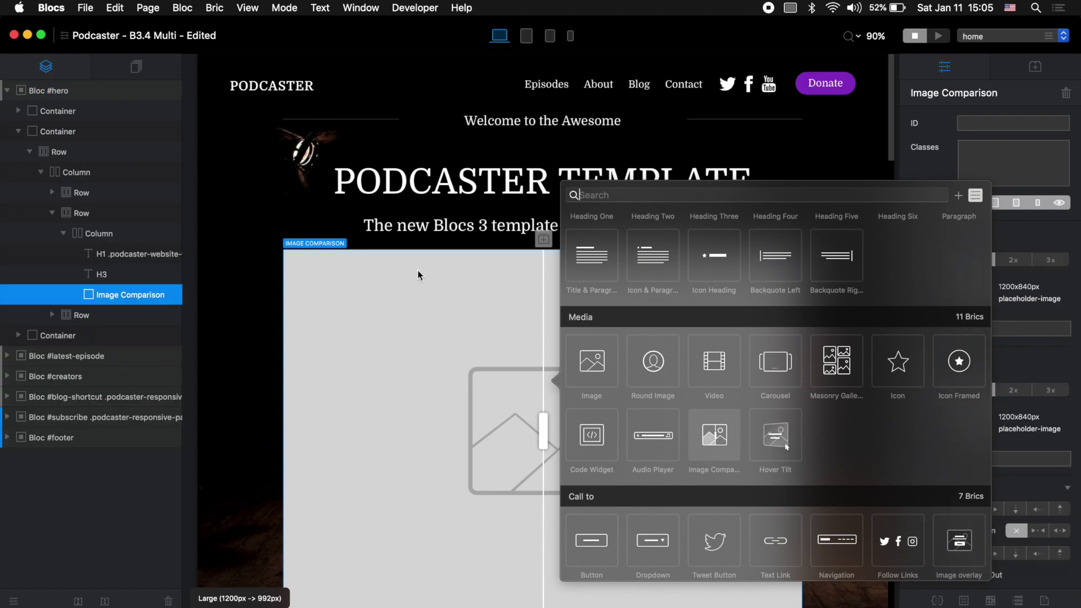
click(311, 338)
scroll(505, 297, down, 3)
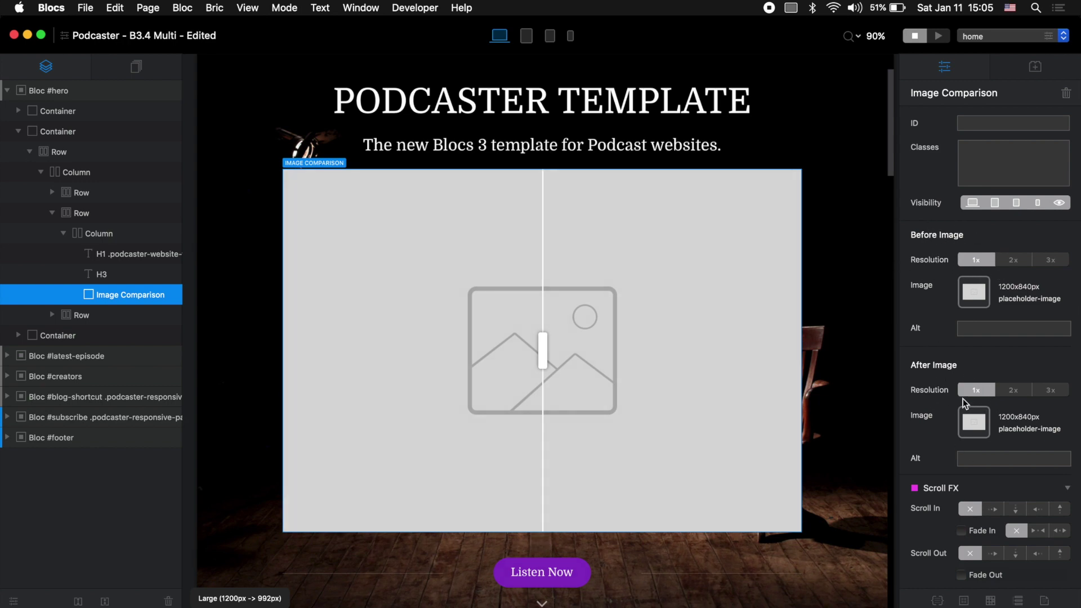
Step: Set the Image Comparison Bric's before image to blog 2.jpg and its after image to blog 1.jpg from the project assets
click(981, 291)
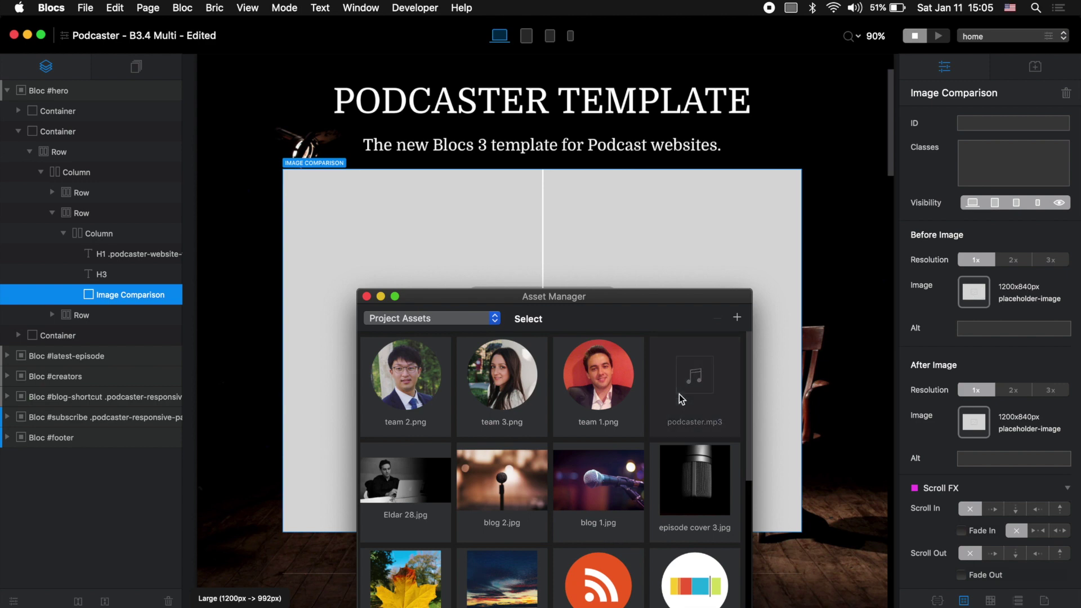
click(530, 468)
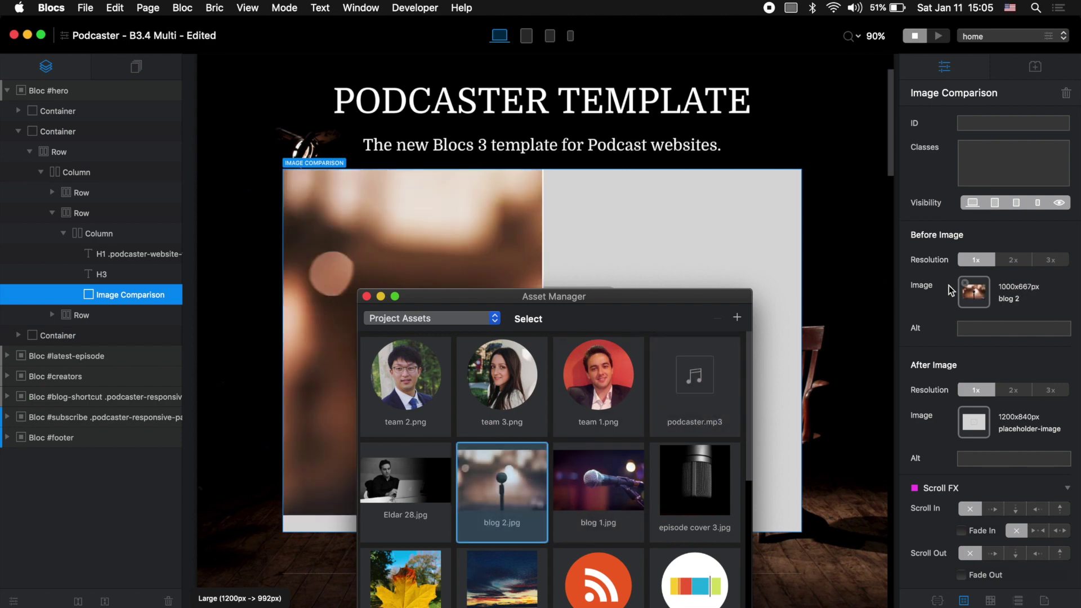
click(966, 423)
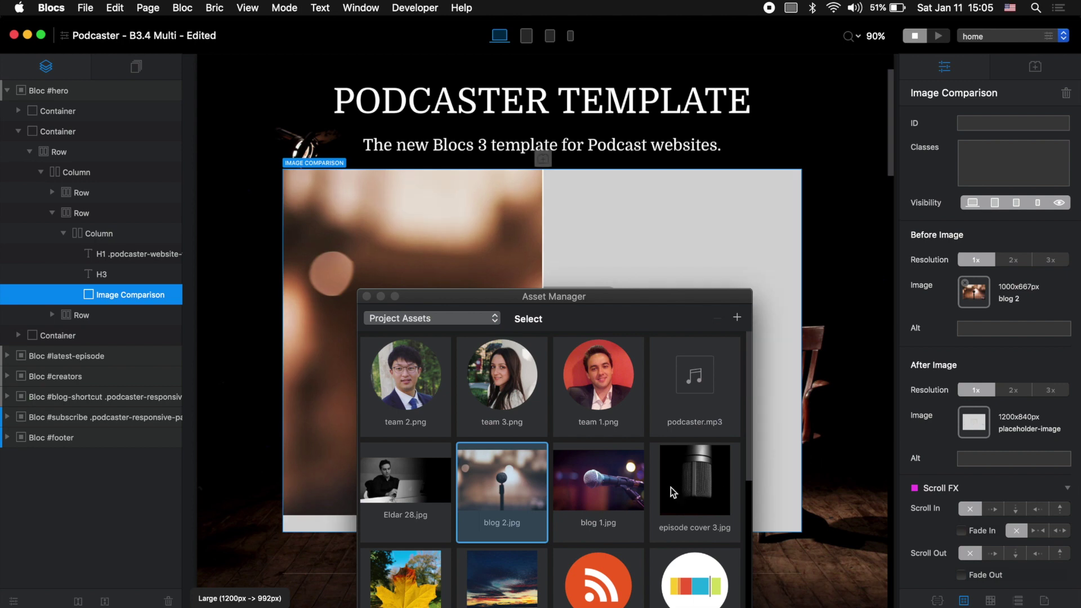
click(621, 487)
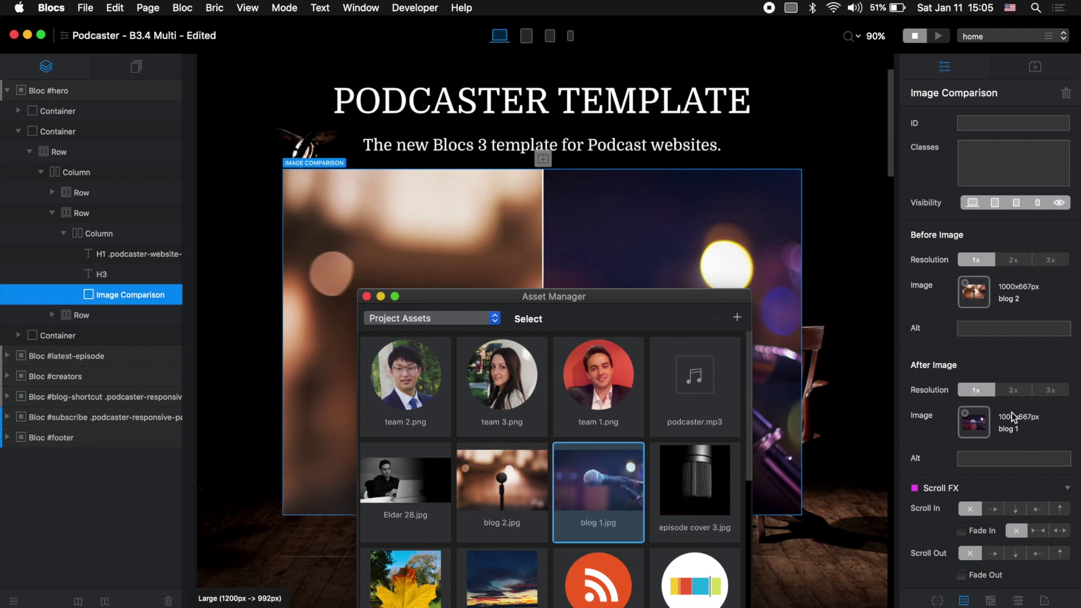
click(367, 297)
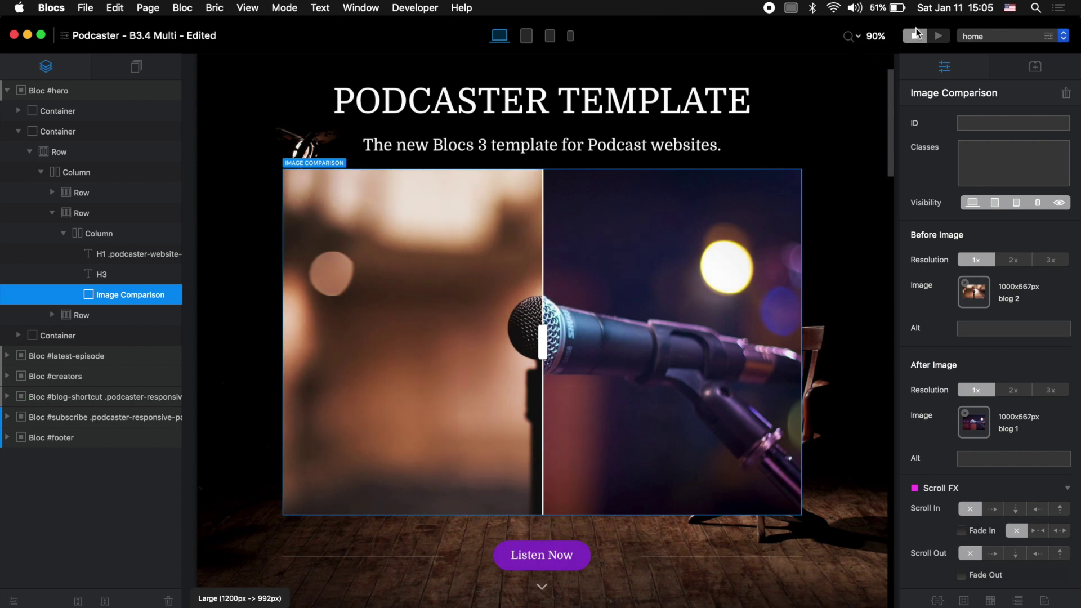
Step: Preview the home page, try the Image Comparison divider by sliding it toward the before image, and return to editing
click(939, 36)
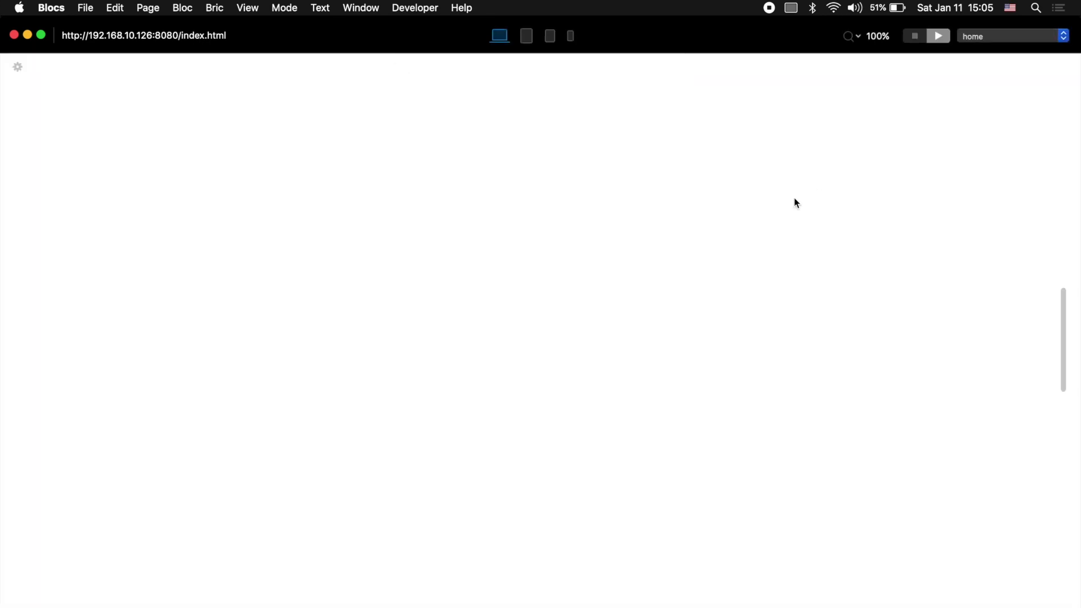
scroll(638, 361, down, 5)
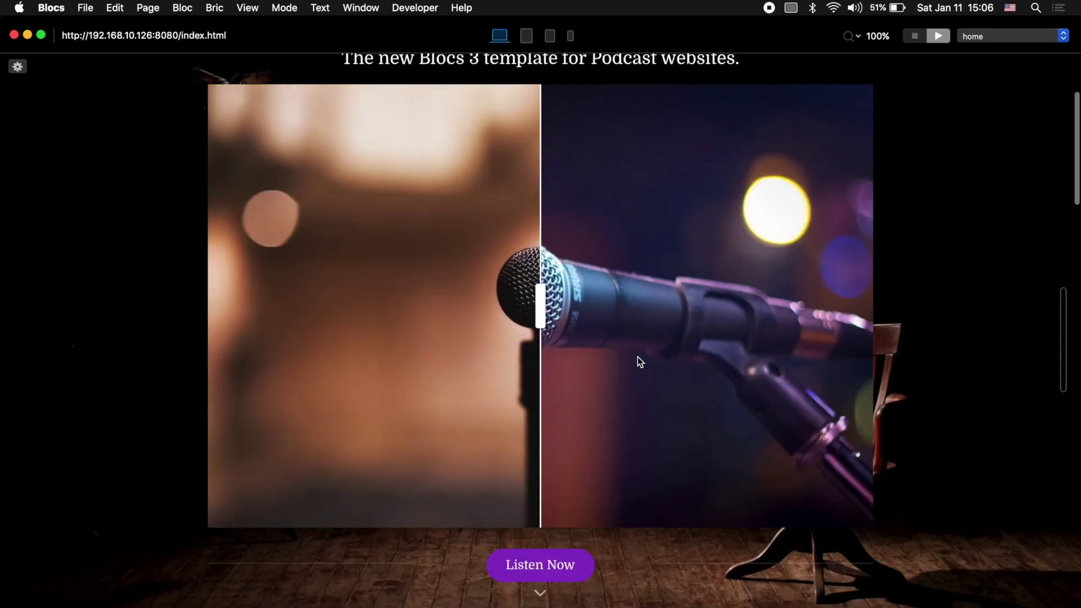
drag(544, 311, 462, 306)
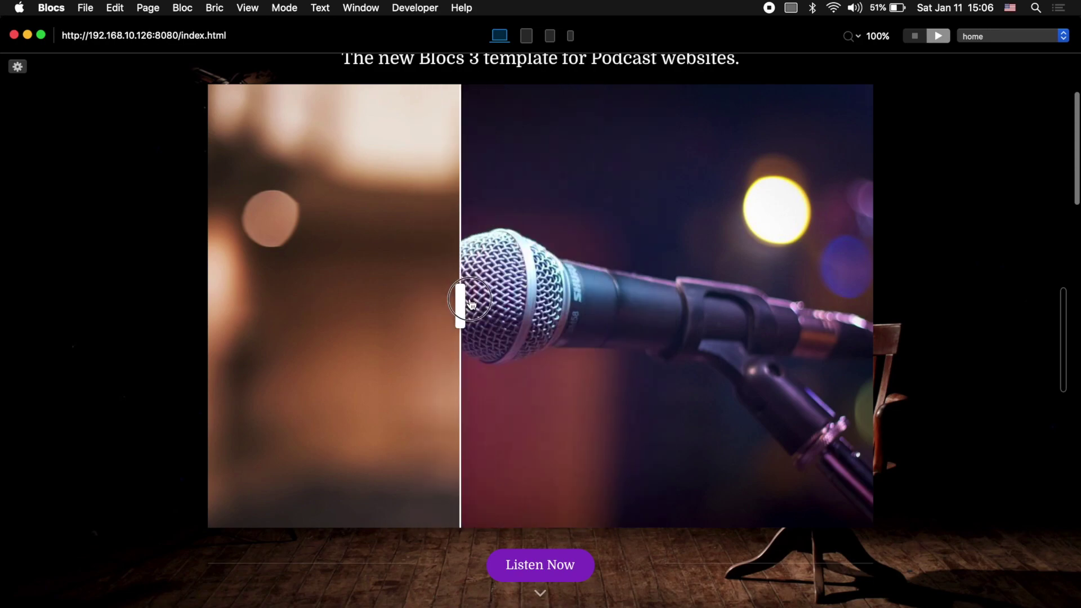
key(super+p)
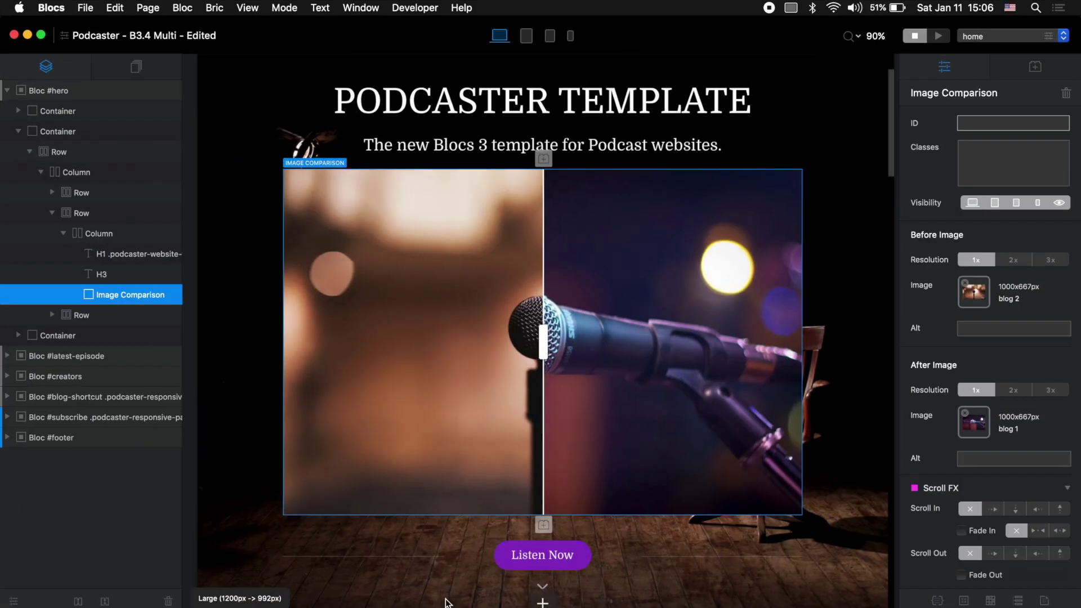
Step: Switch to the Blocs Store in Safari, search for "cookie" and download the free Cookie Consent Bric
click(543, 603)
text(cookie)
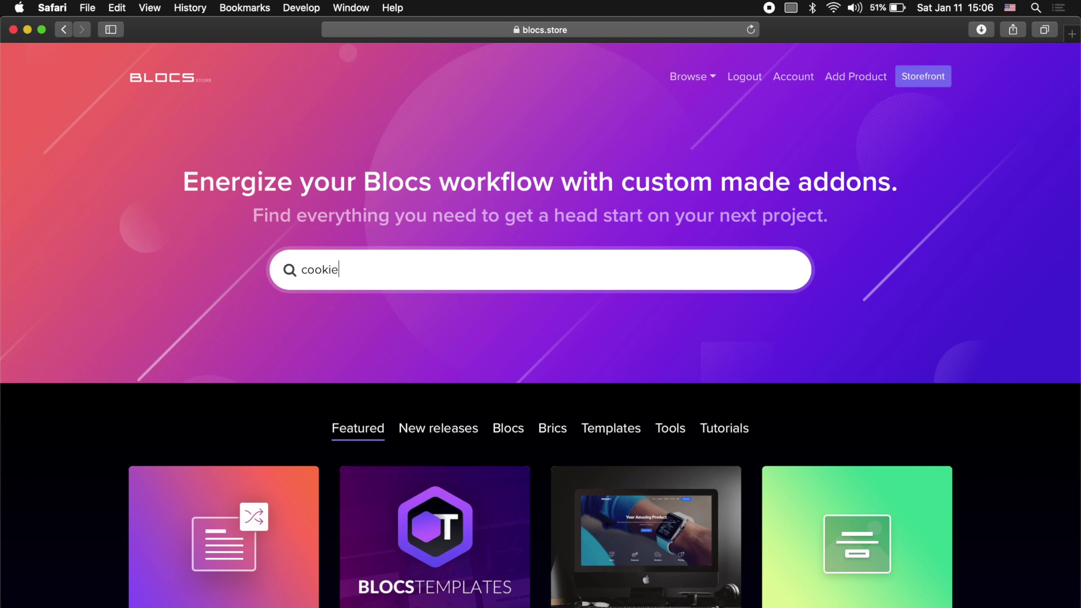
key(Return)
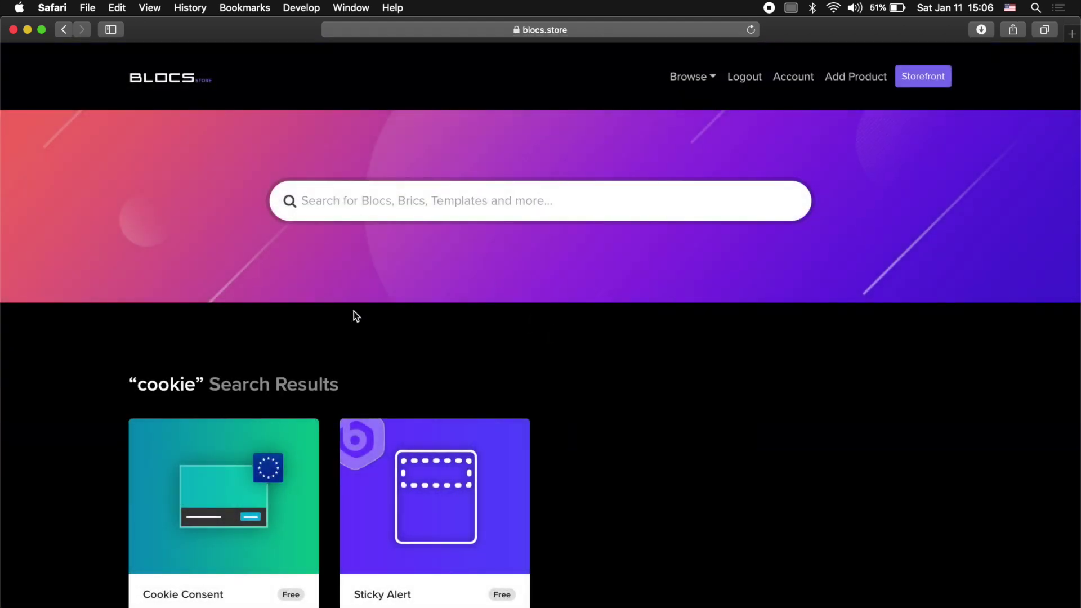
scroll(356, 316, down, 2)
mouse_move(174, 505)
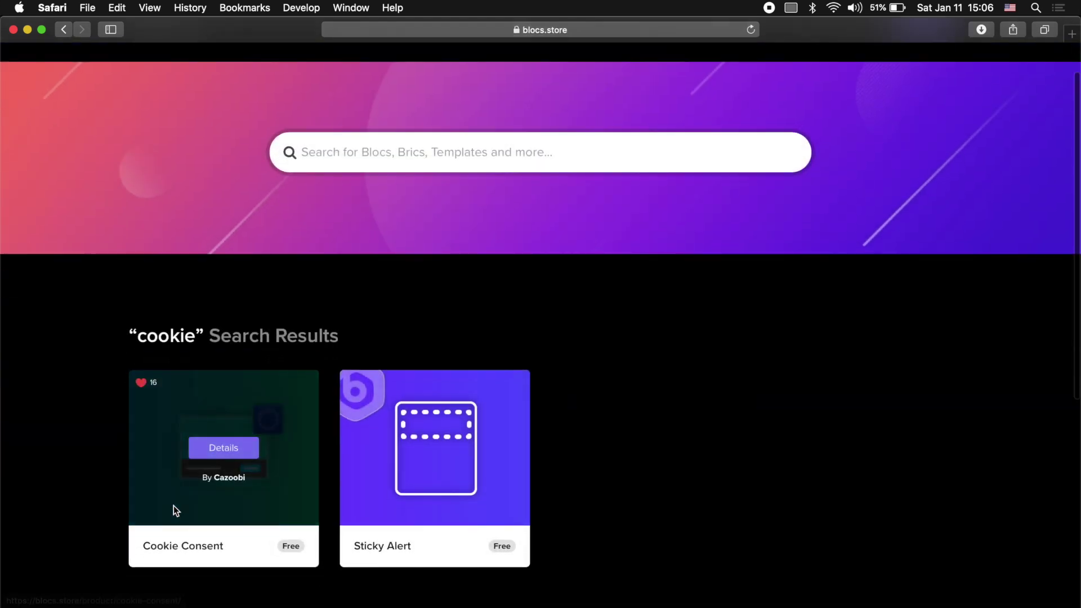
click(228, 454)
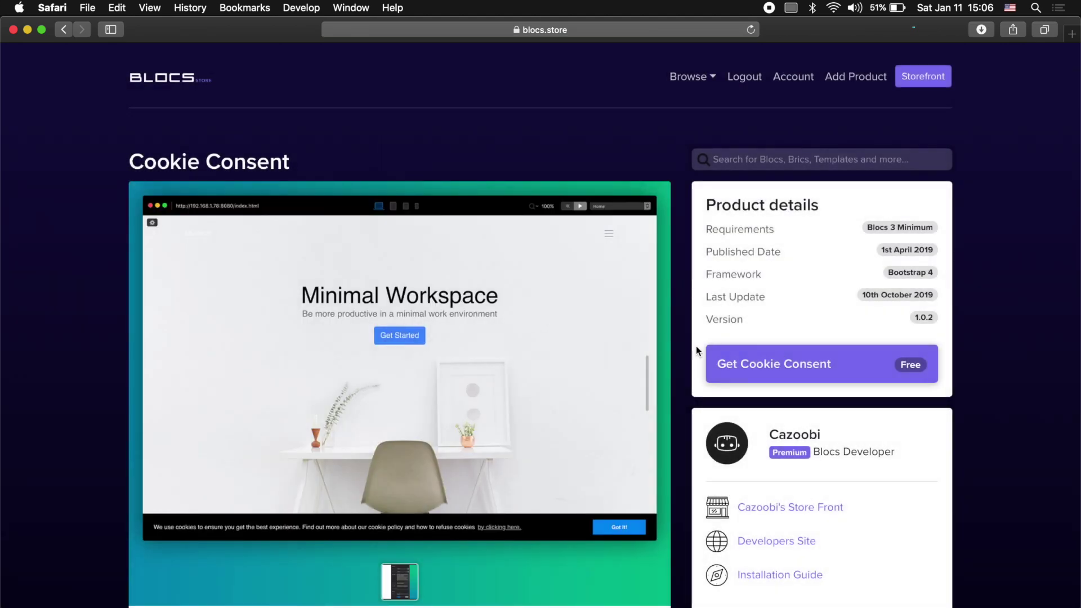
click(793, 365)
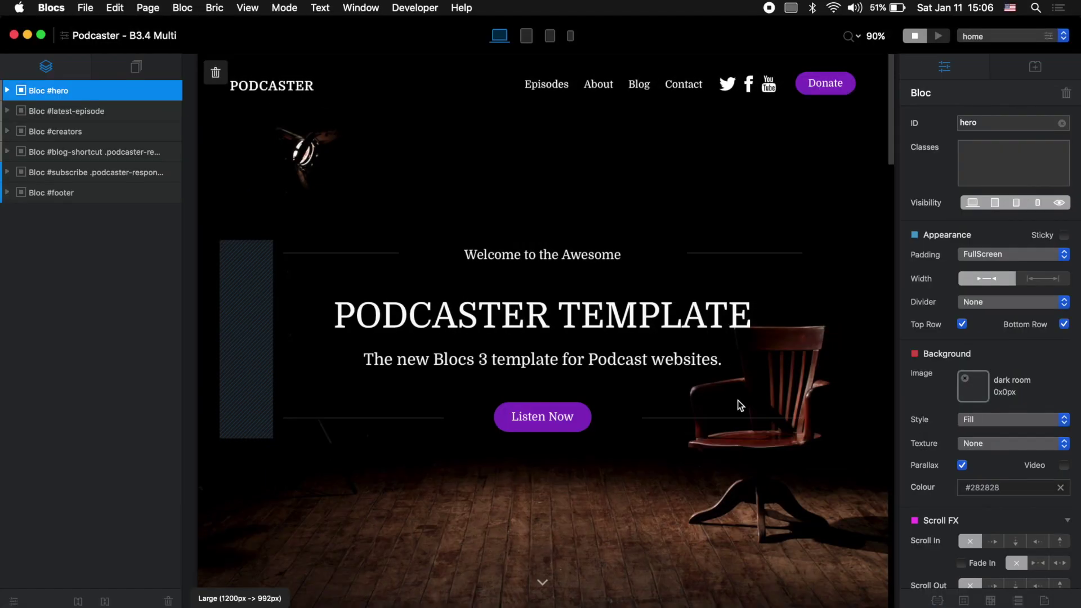
Step: Add a Cookie Consent Bric below the page links paragraph in the home page footer
scroll(738, 405, down, 10)
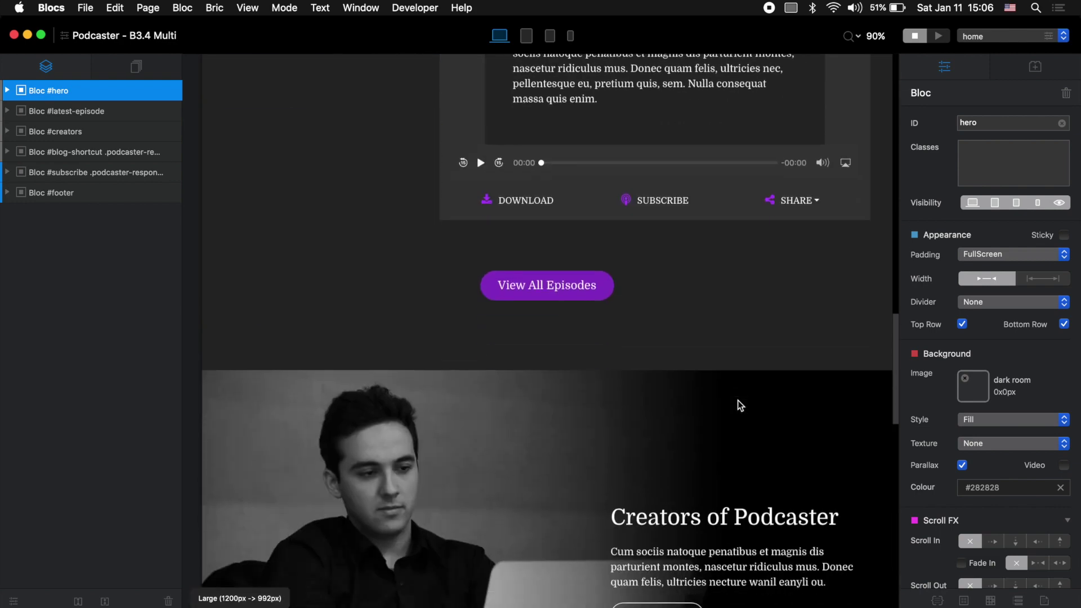
scroll(737, 401, down, 15)
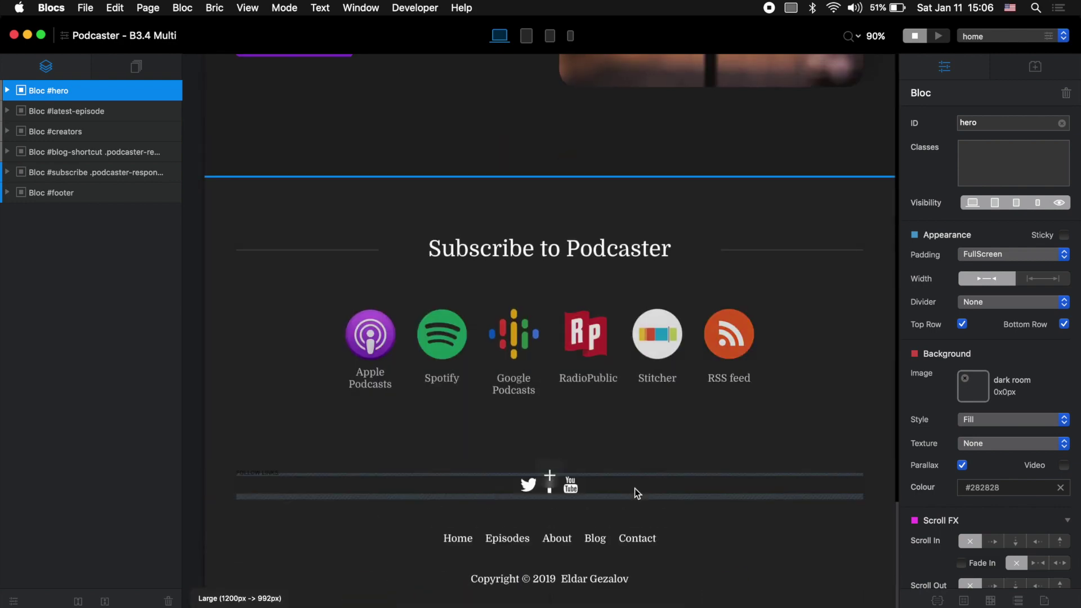
click(694, 538)
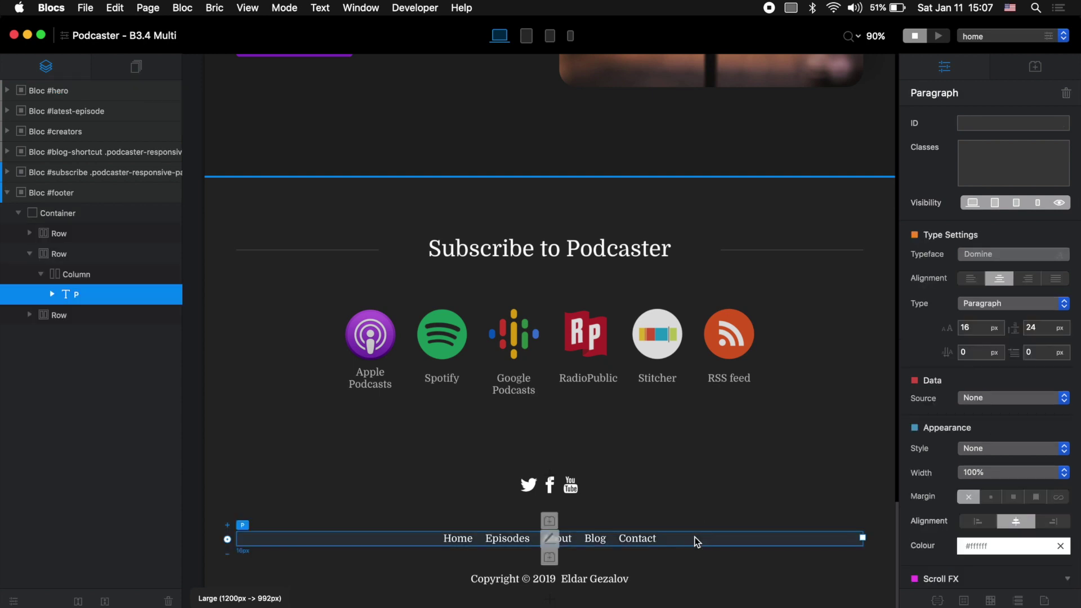
click(550, 557)
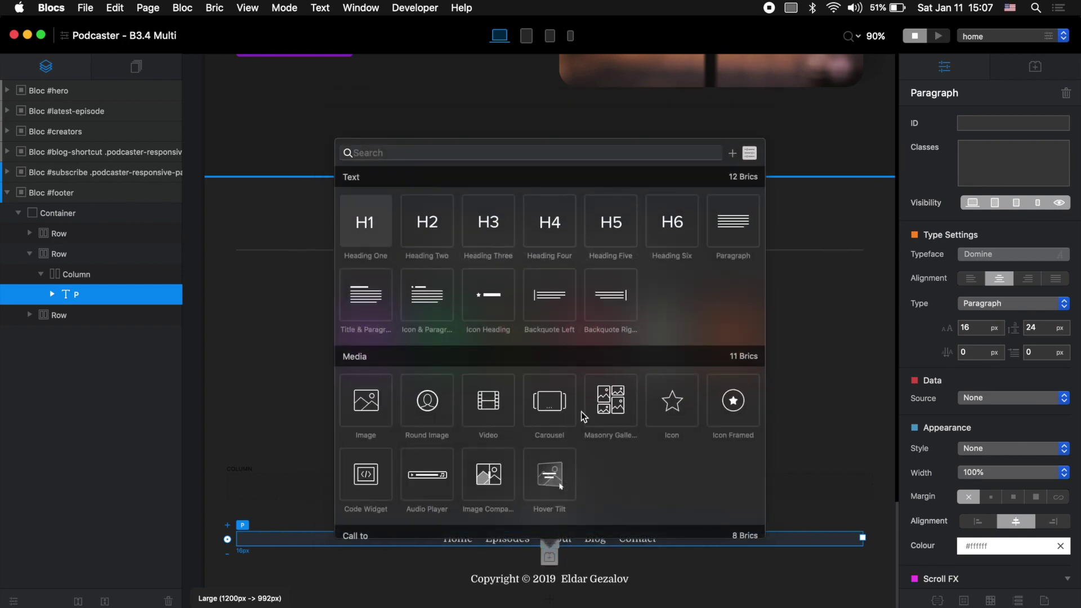
text(cook)
click(358, 208)
click(265, 458)
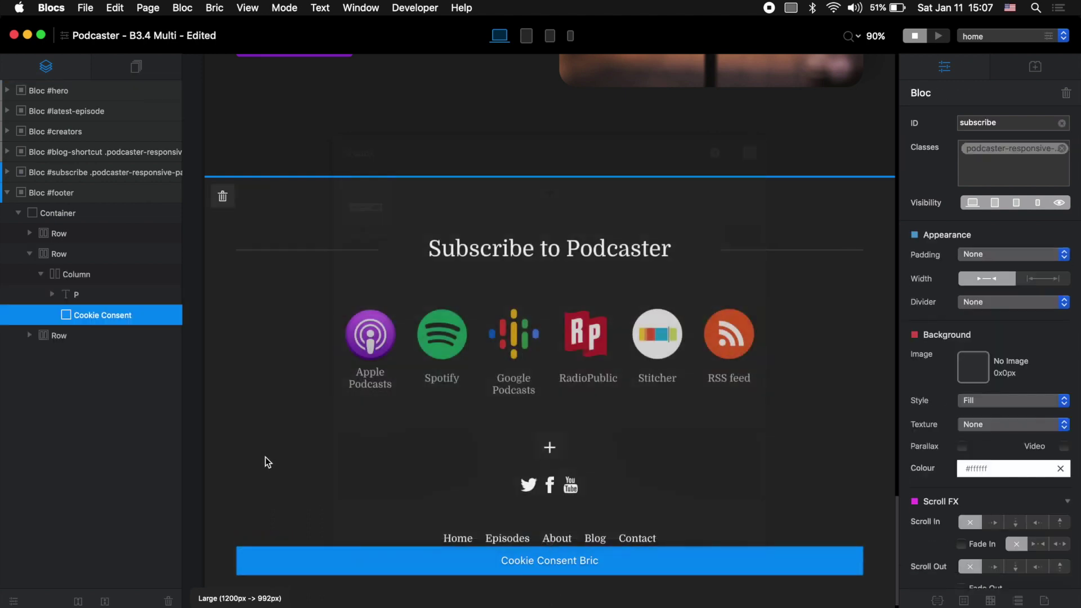
scroll(338, 479, down, 1)
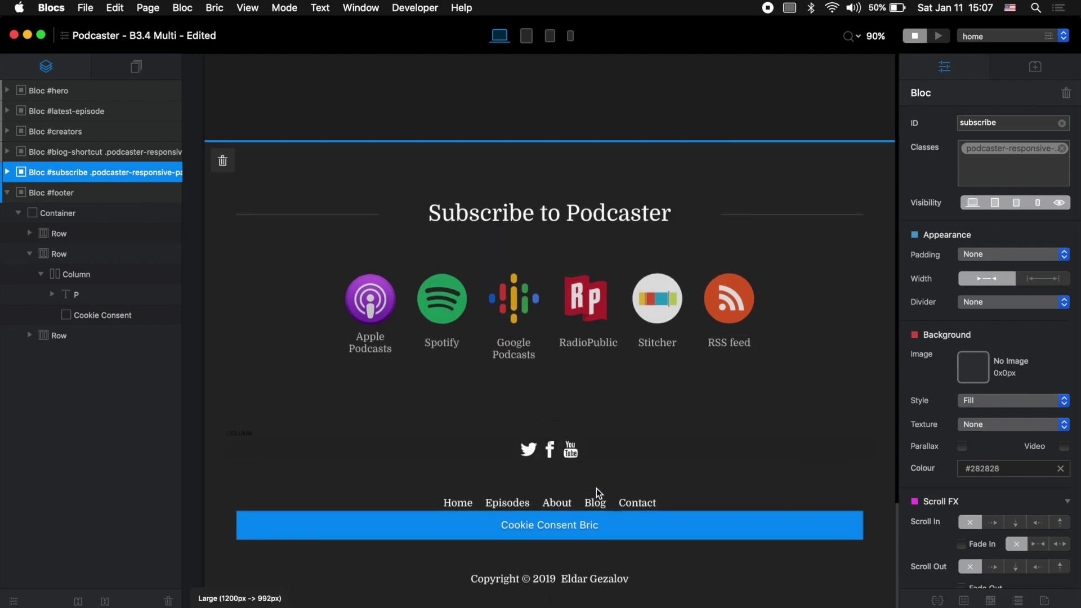
Step: Preview the home page within Blocs, check down to the footer for the cookie banner, and return to editing
click(939, 36)
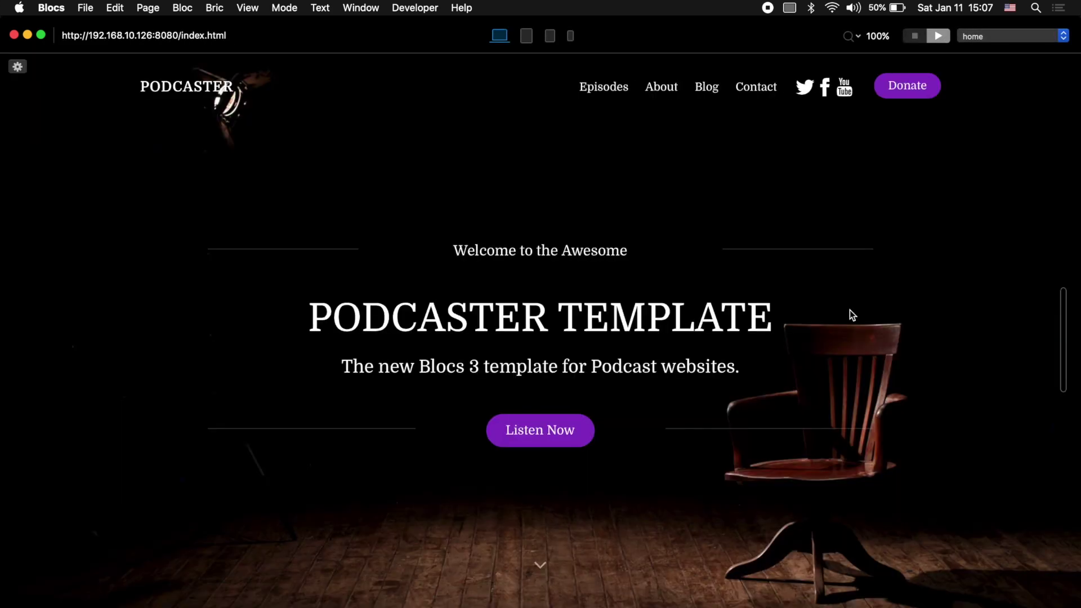
scroll(850, 194, down, 10)
scroll(849, 193, down, 5)
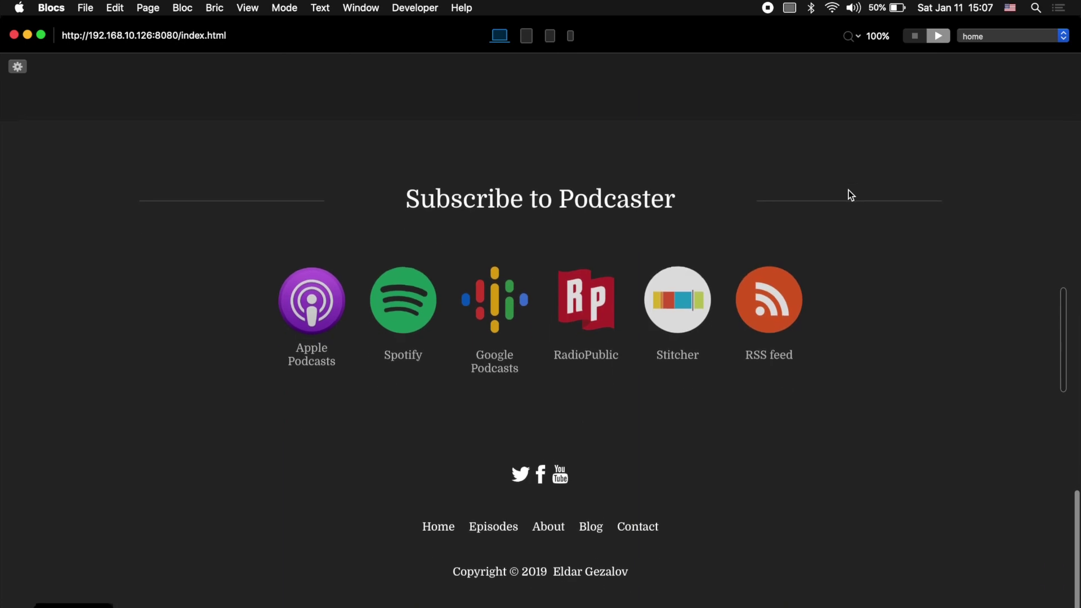
scroll(850, 192, up, 15)
click(915, 36)
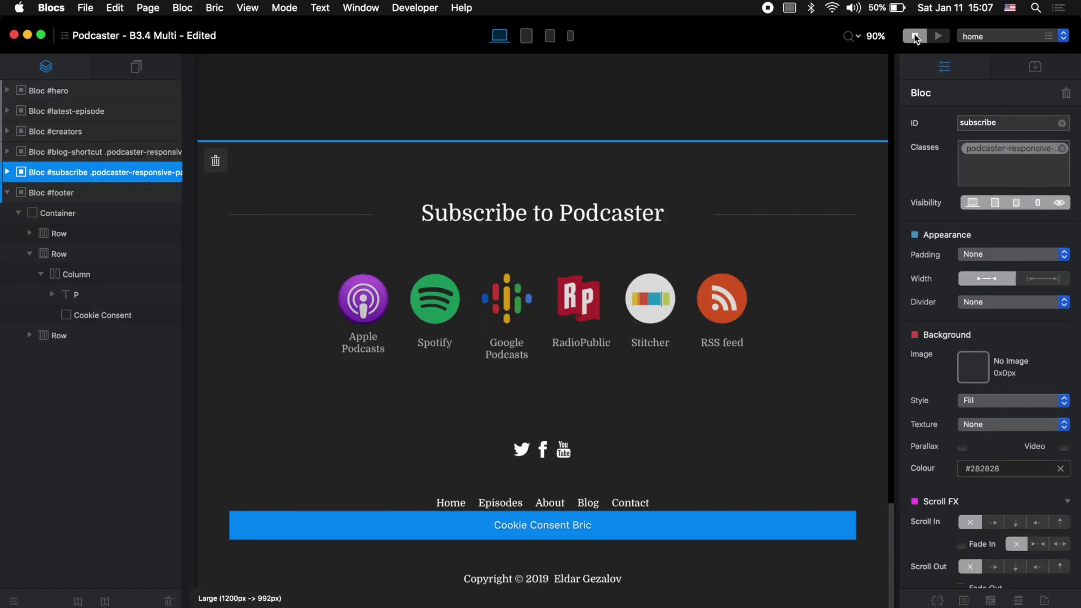
Step: Preview the home page in Safari, examine the cookie banner's message and policy link, and return to Blocs
key(super+alt+p)
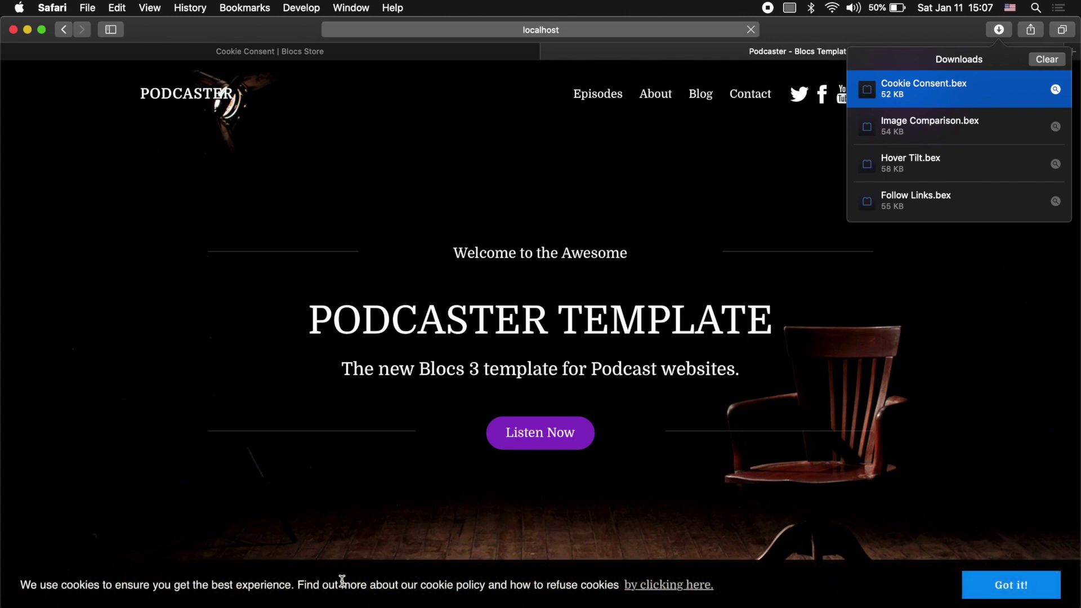
drag(152, 583, 295, 580)
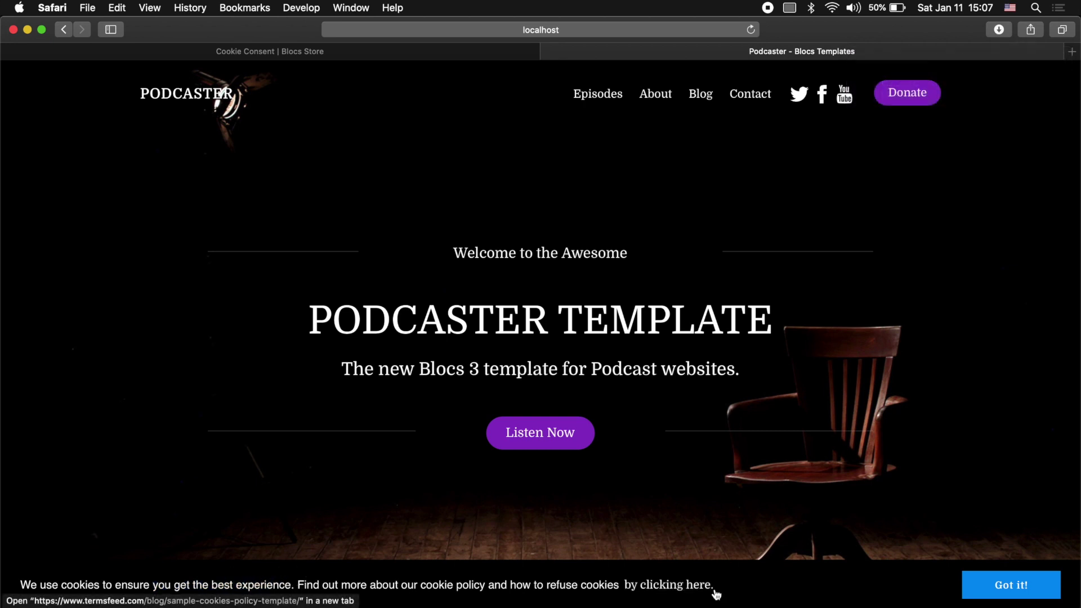
key(super+Tab)
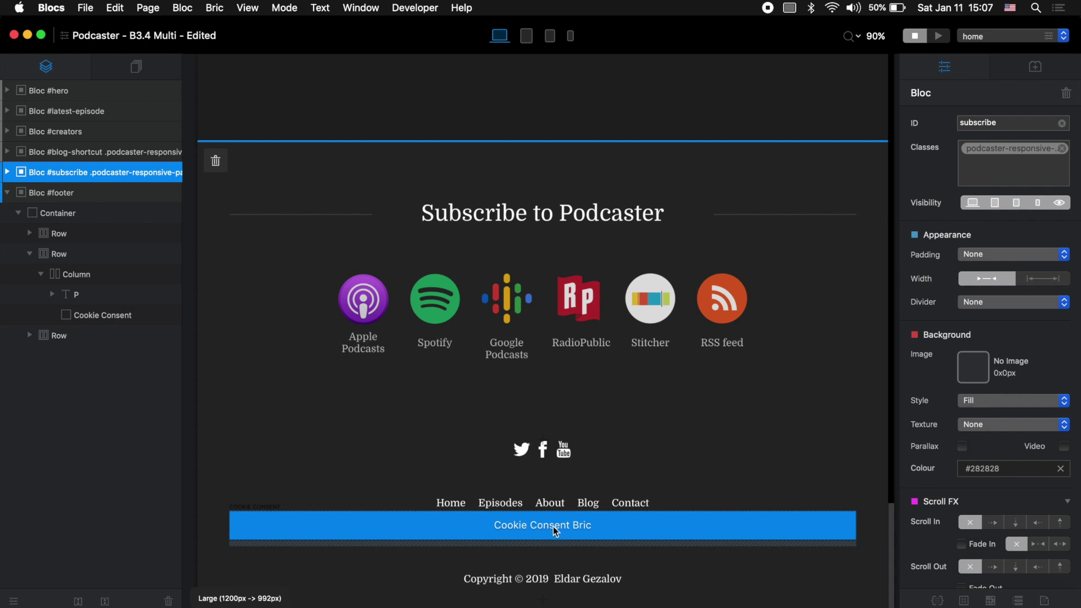
Step: Set the Cookie Consent banner's position to Floating Right, check it in the Safari preview, and return to Blocs
click(596, 529)
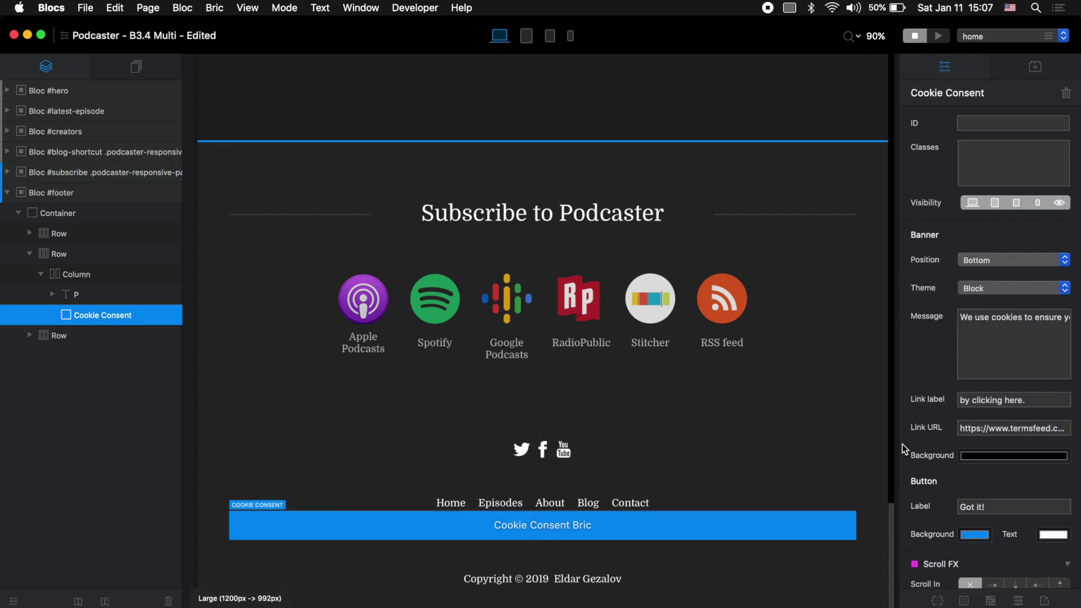
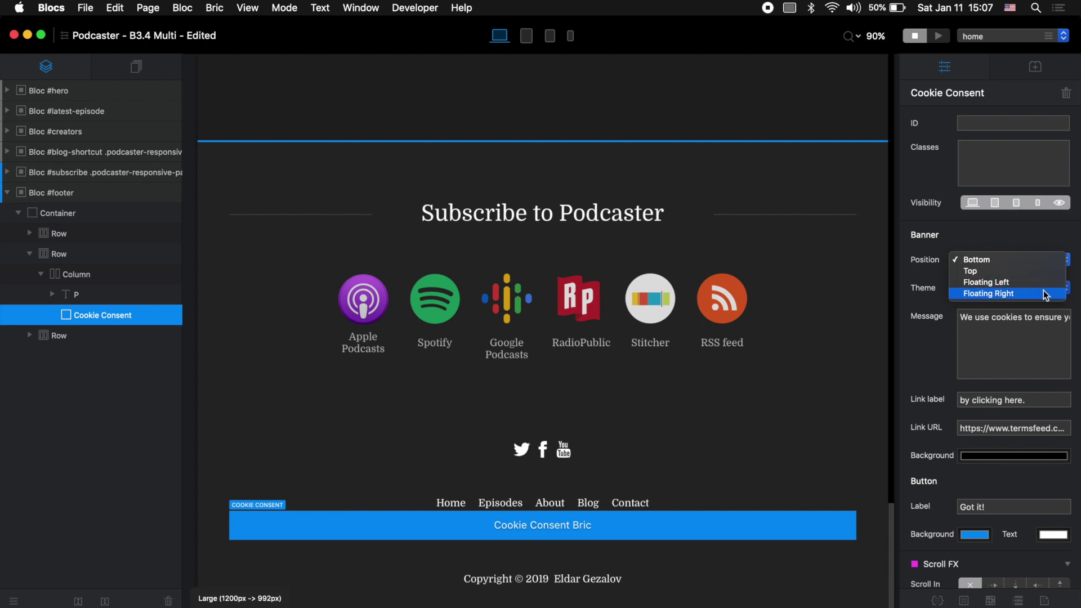
click(1046, 294)
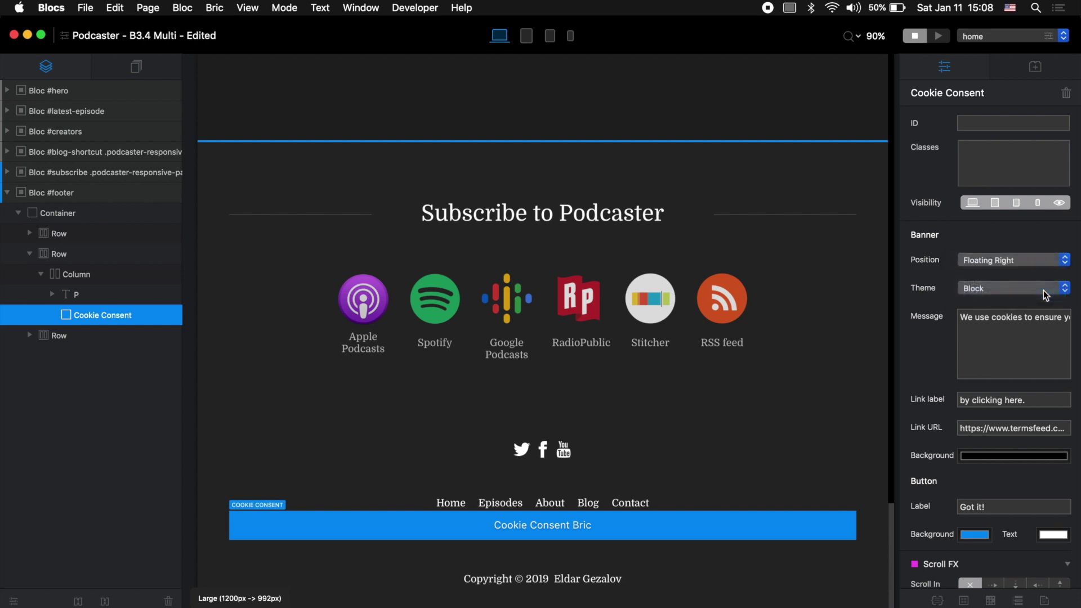
key(super+p)
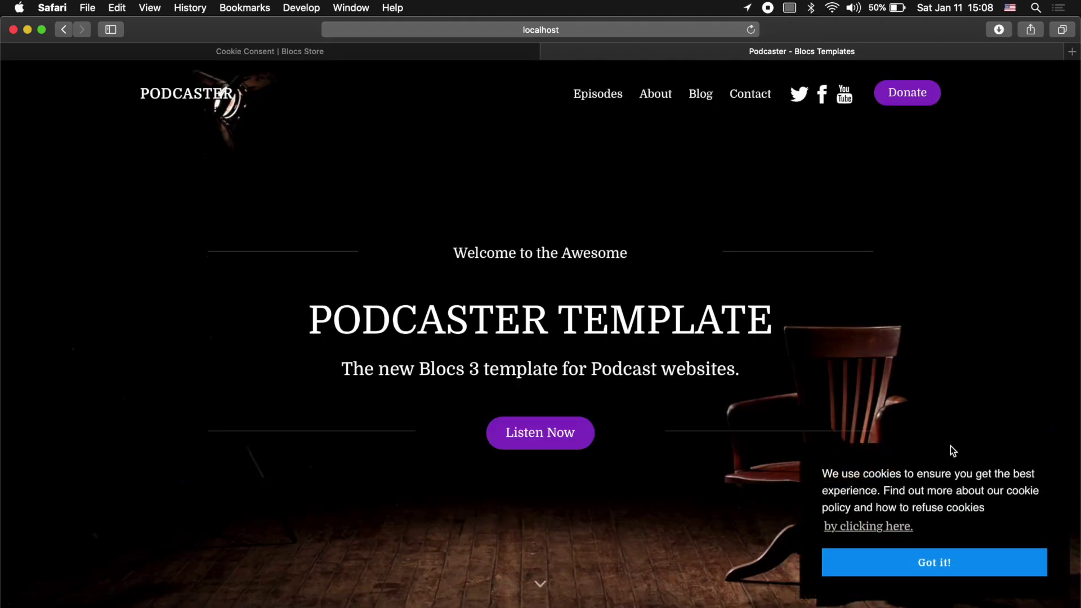
key(super+Tab)
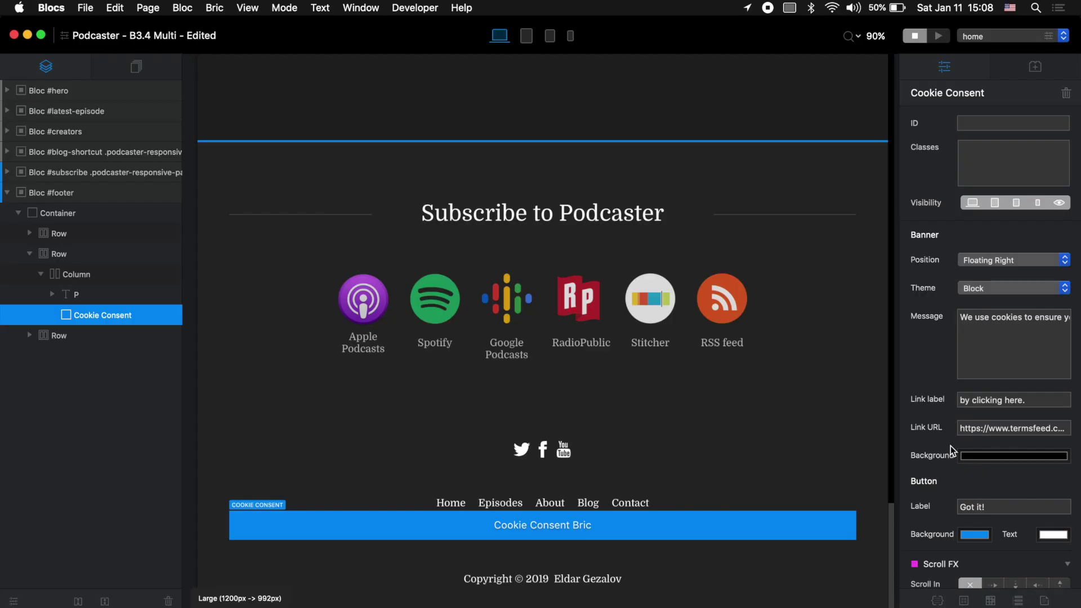
Step: Set the Cookie Consent banner's theme to Edgeless, check it in the Safari preview, and return to Blocs
click(989, 287)
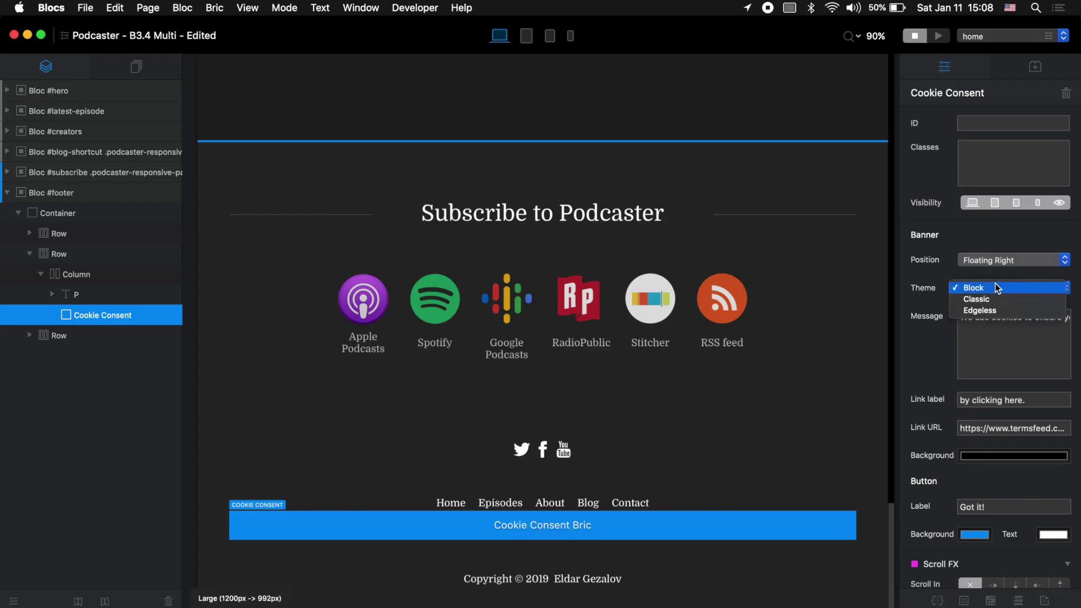
click(1023, 313)
key(super+p)
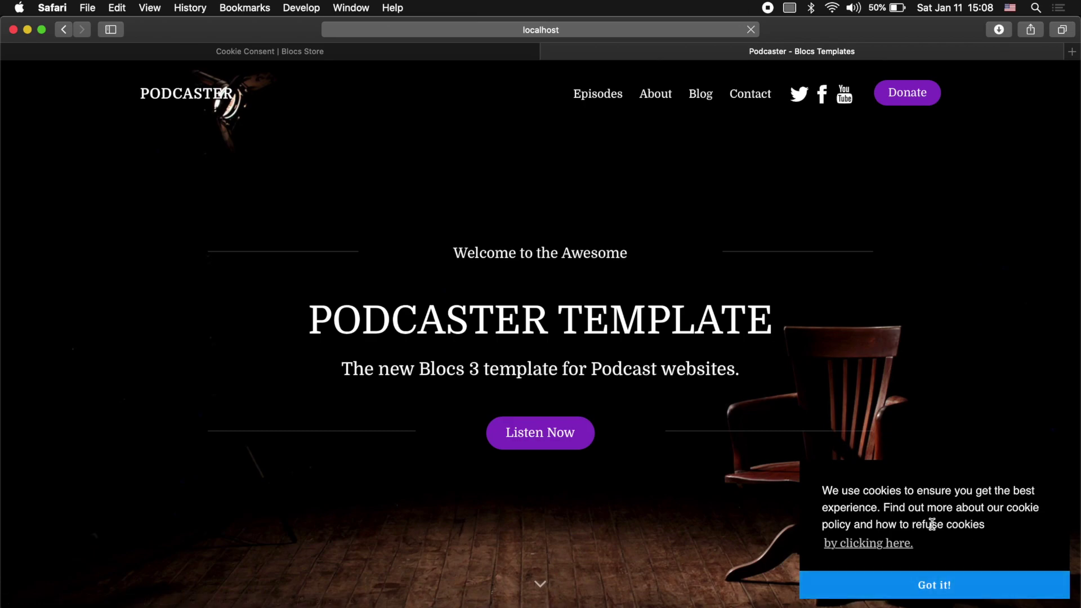
key(super+Tab)
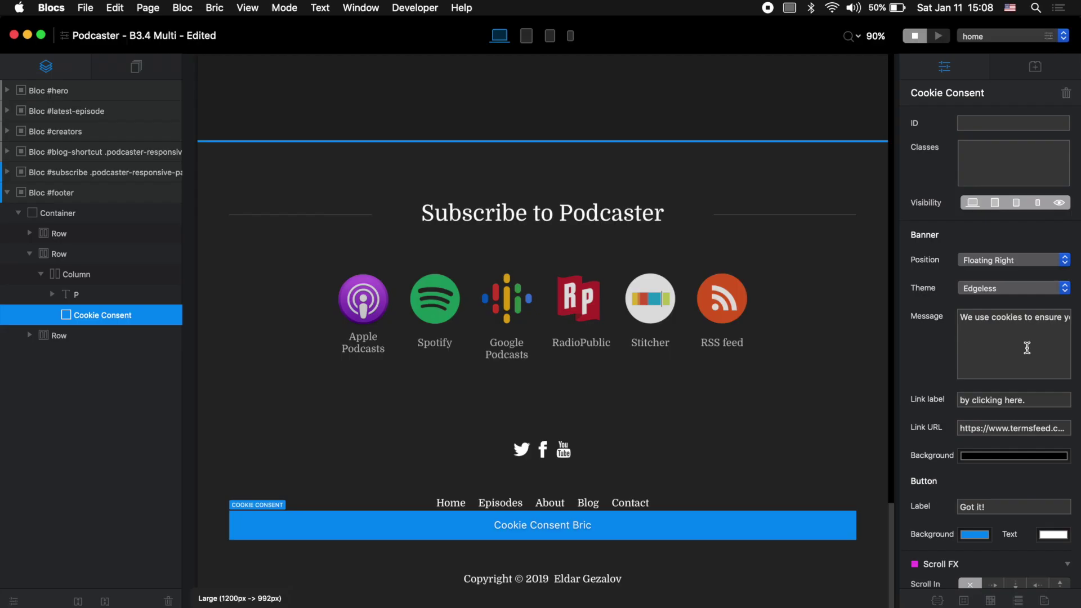
Step: Compare the Cookie Consent message and link label settings in Blocs with the banner in the Safari preview
scroll(958, 352, down, 3)
double_click(1009, 272)
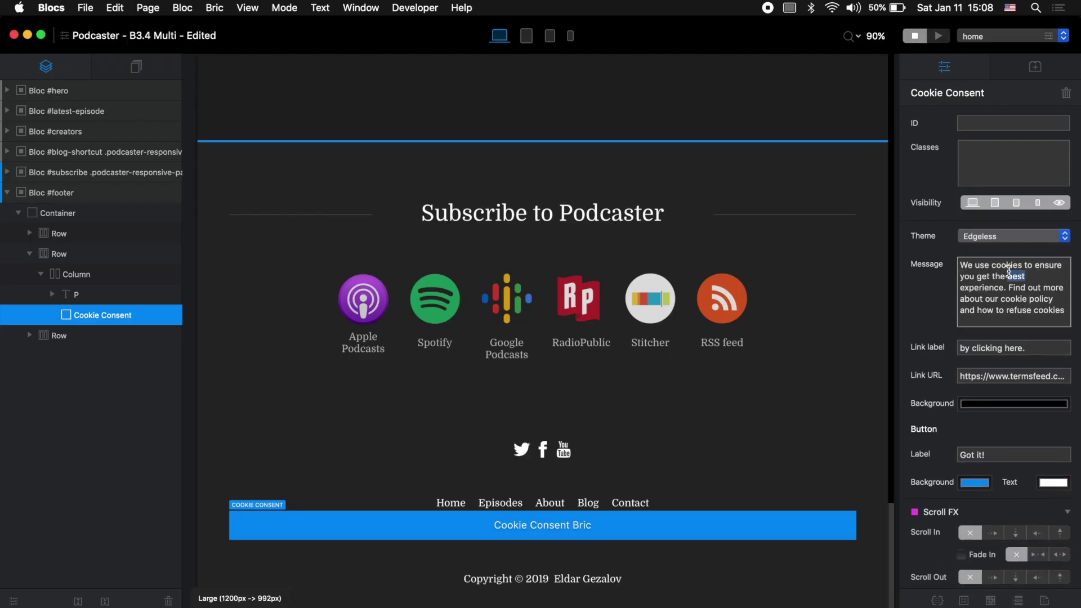
key(super+Tab)
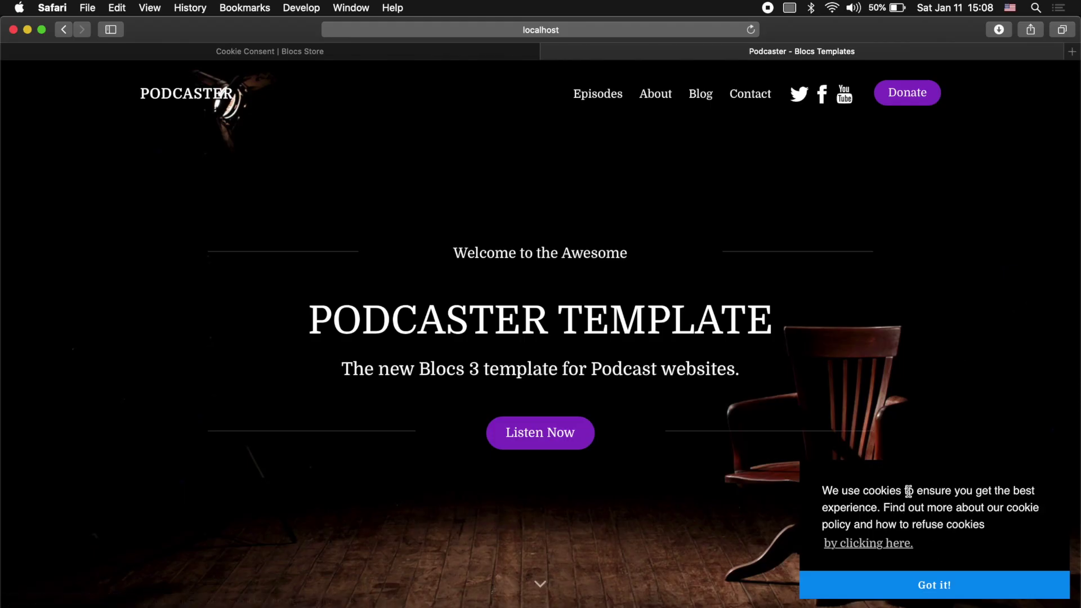
key(super+Tab)
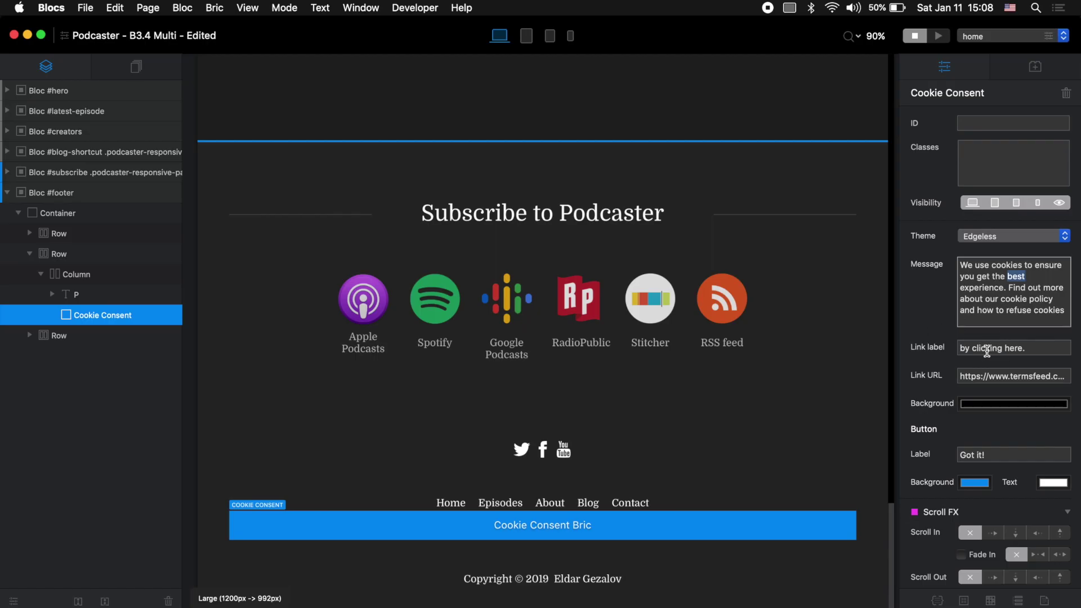
key(super+Tab)
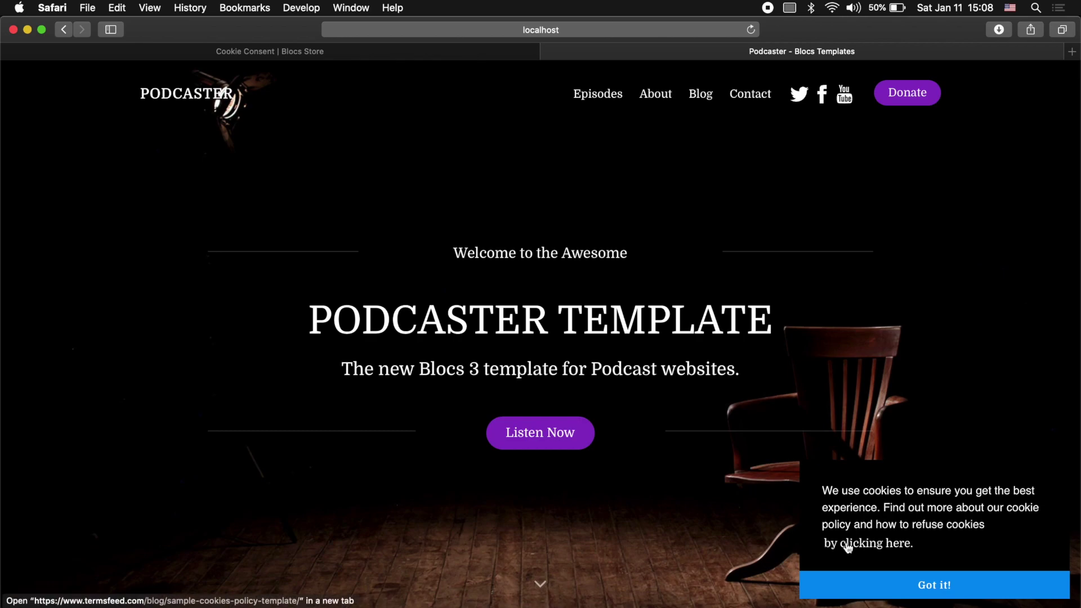
key(super+Tab)
click(1036, 349)
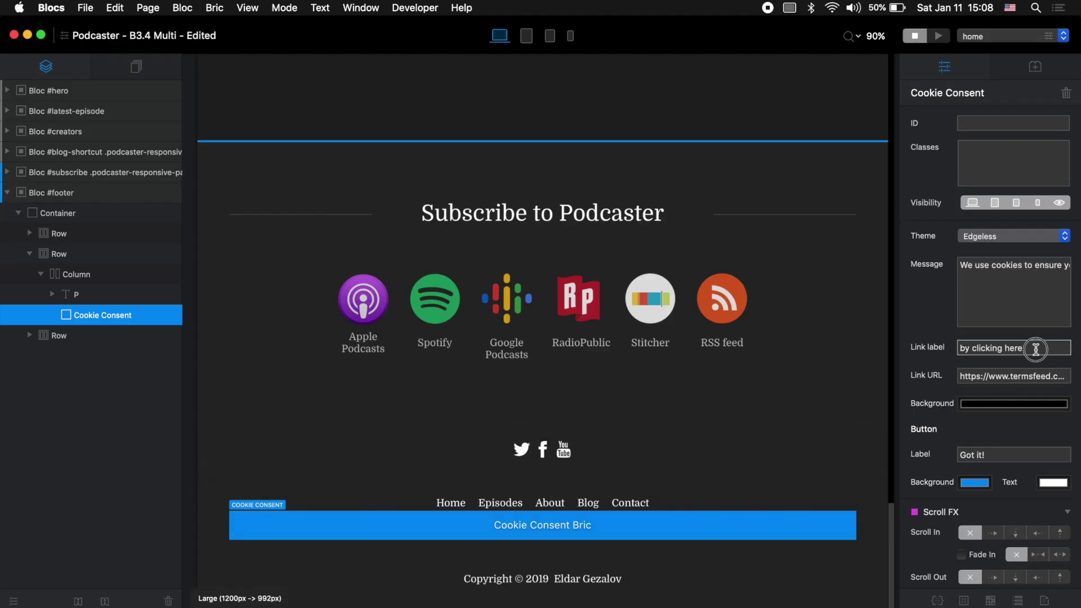
drag(1037, 349, 955, 348)
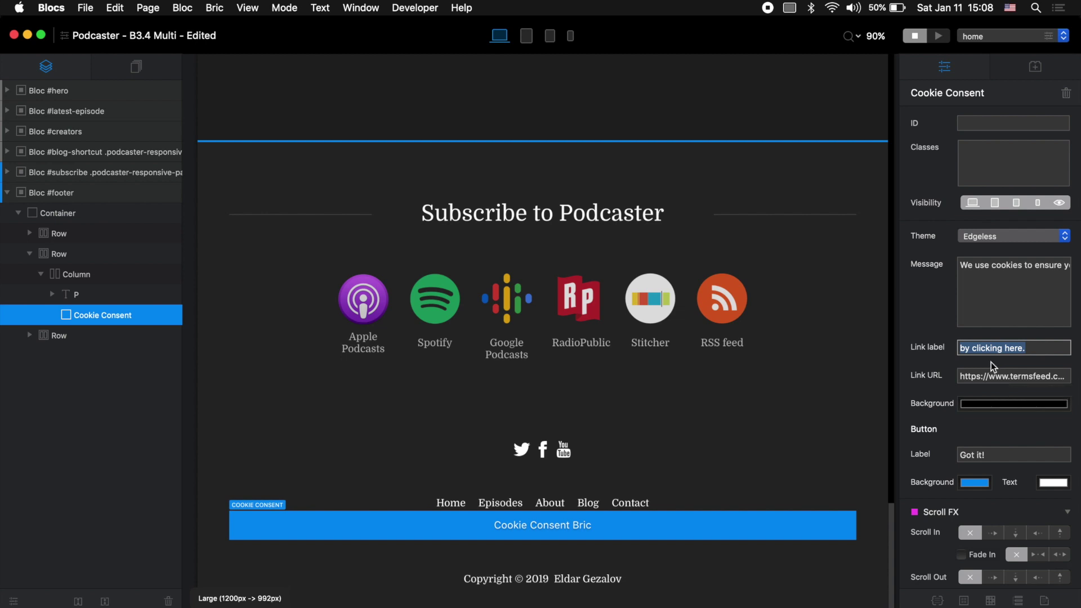
Step: Set the Cookie Consent banner's background to dark blue 0000A7 and its button background to a brighter blue
click(1014, 404)
click(851, 415)
drag(851, 415, 860, 416)
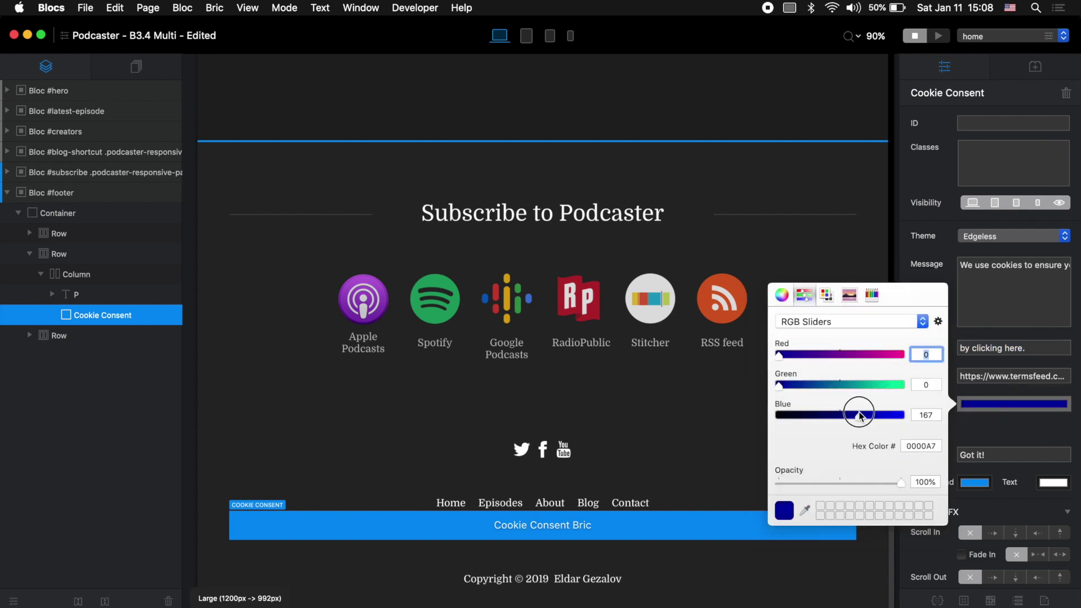
click(1029, 429)
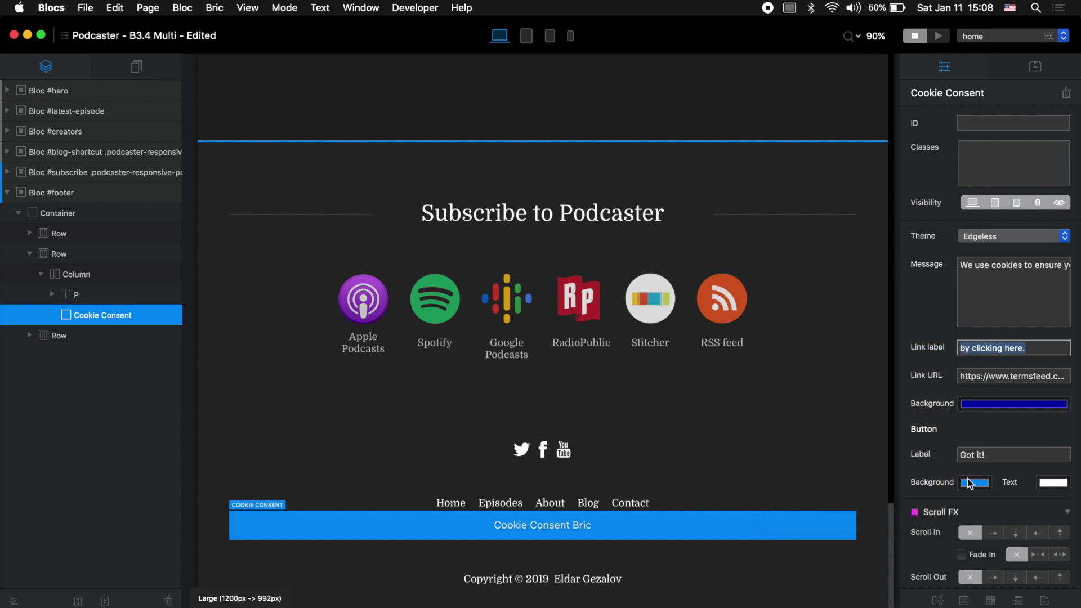
click(971, 482)
drag(841, 466, 793, 468)
click(1041, 446)
Step: Set the Cookie Consent button's label to "I agree!" and preview the restyled banner in Safari
click(972, 455)
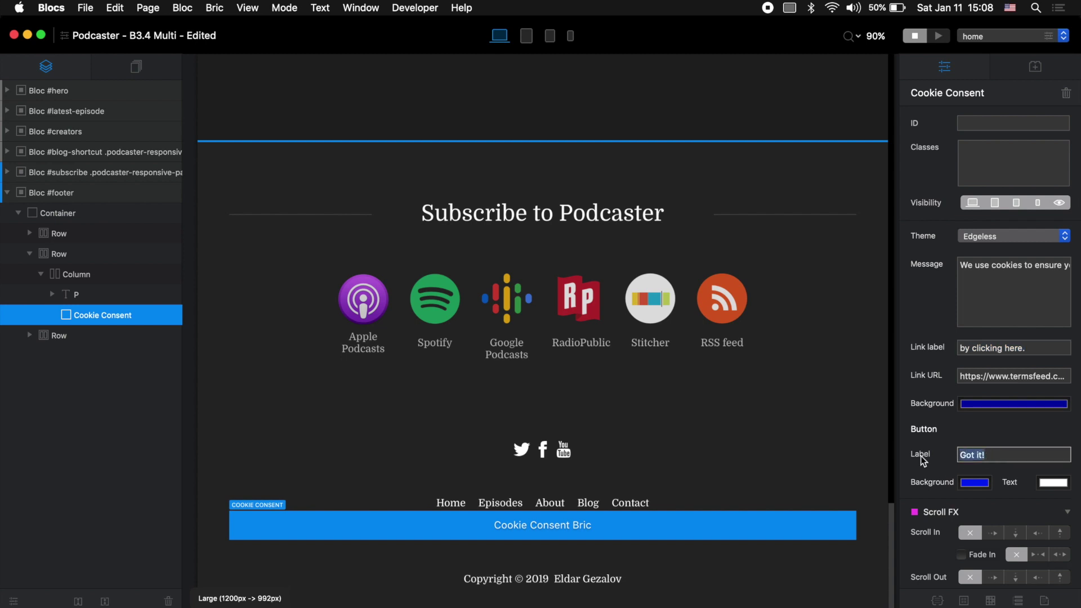
text(I agree!)
key(super+p)
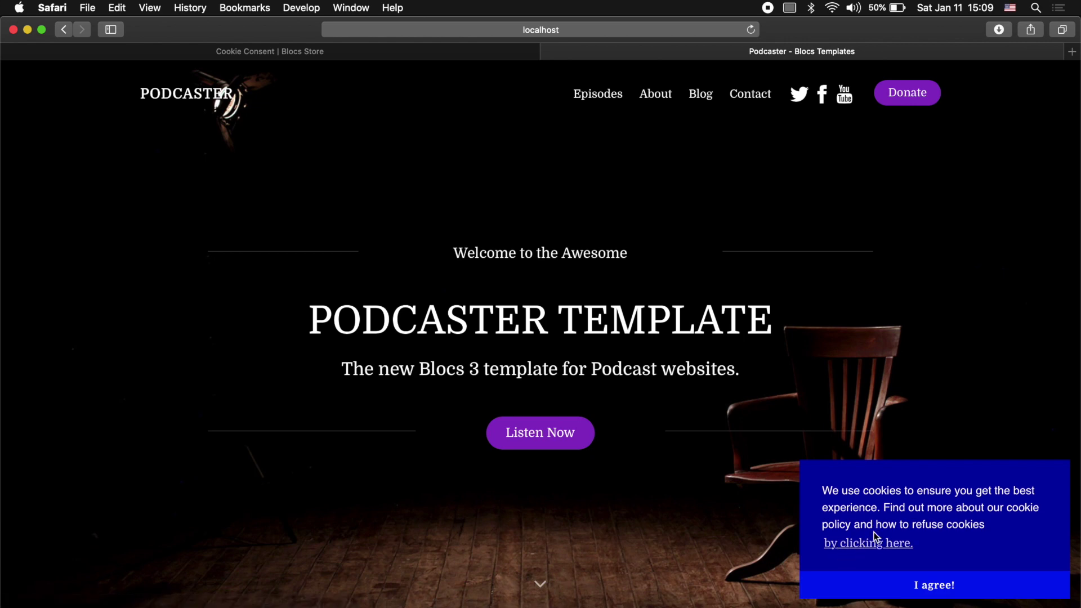
Step: Accept the cookie banner in the Safari preview, close the preview, and go to the Blocs Store home page
click(932, 585)
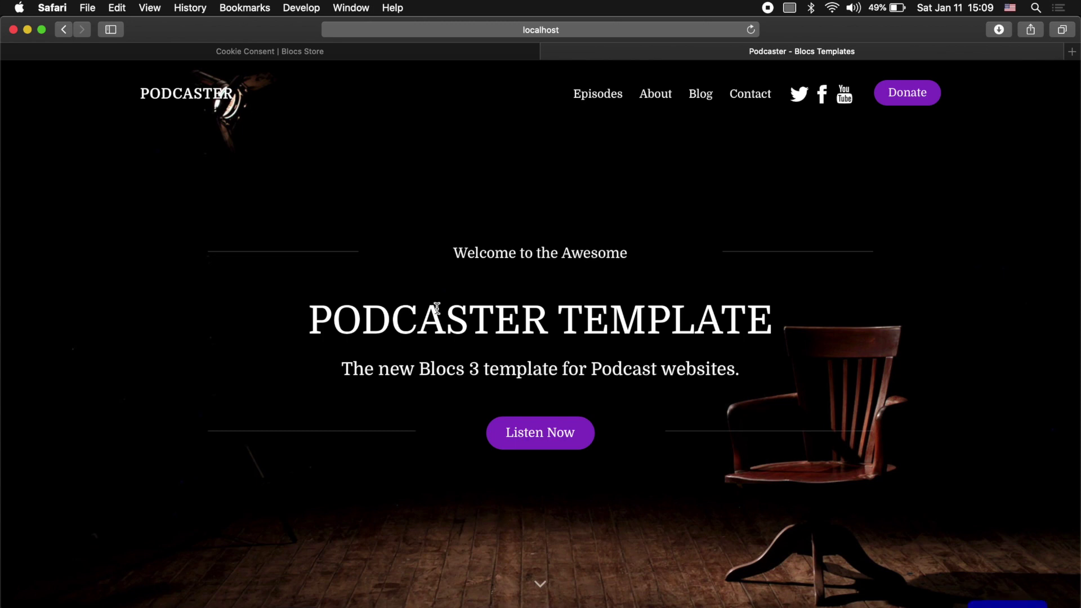
click(549, 51)
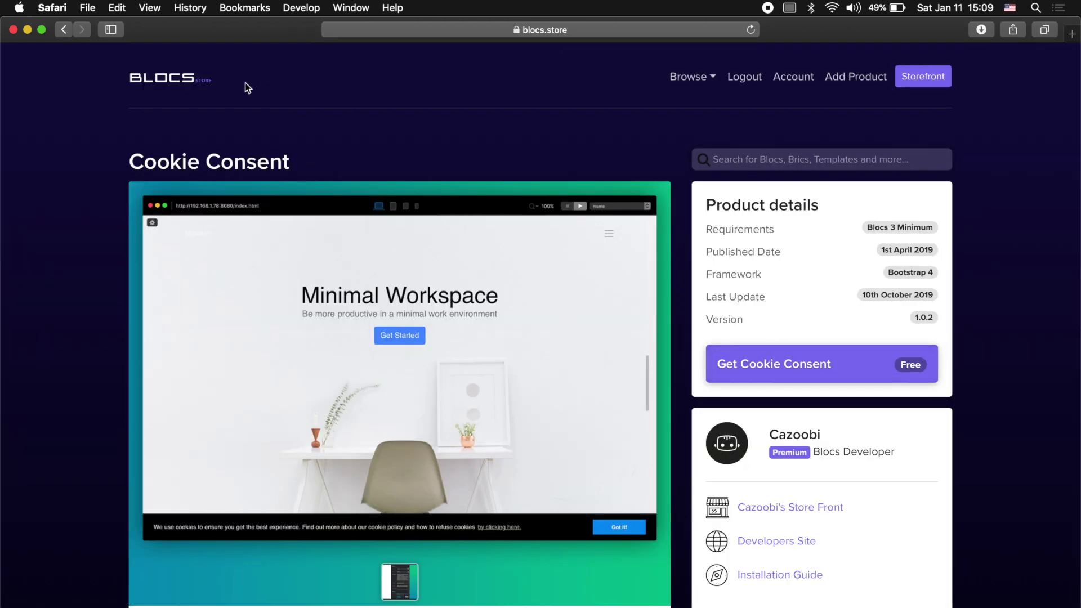
click(185, 78)
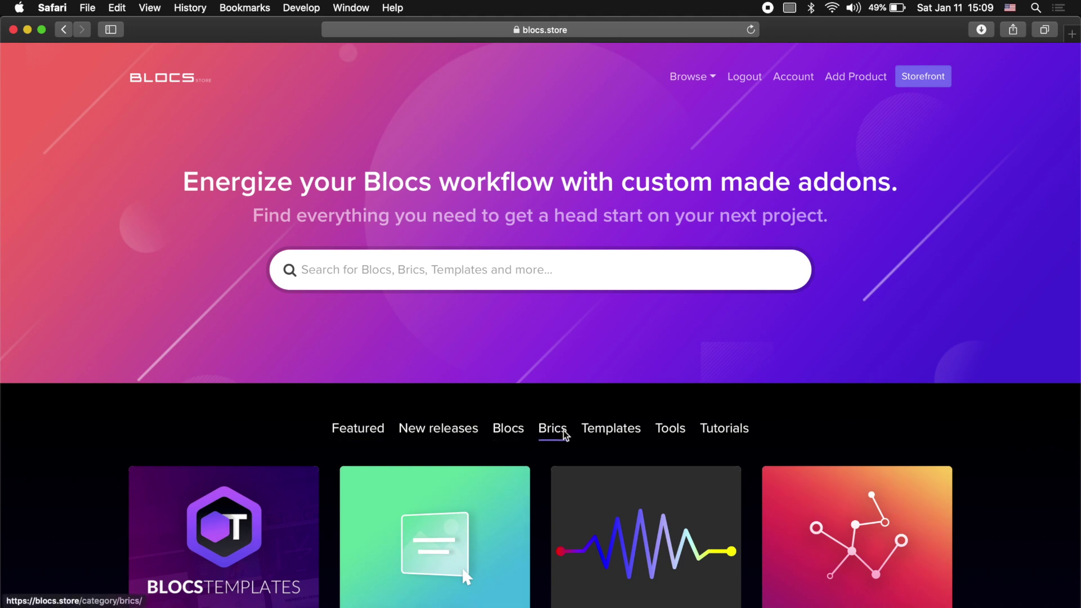
Step: Download the free Particles Bric from the store's Brics category, install it in Blocs, and close the leftover blank page
click(553, 429)
scroll(563, 434, down, 5)
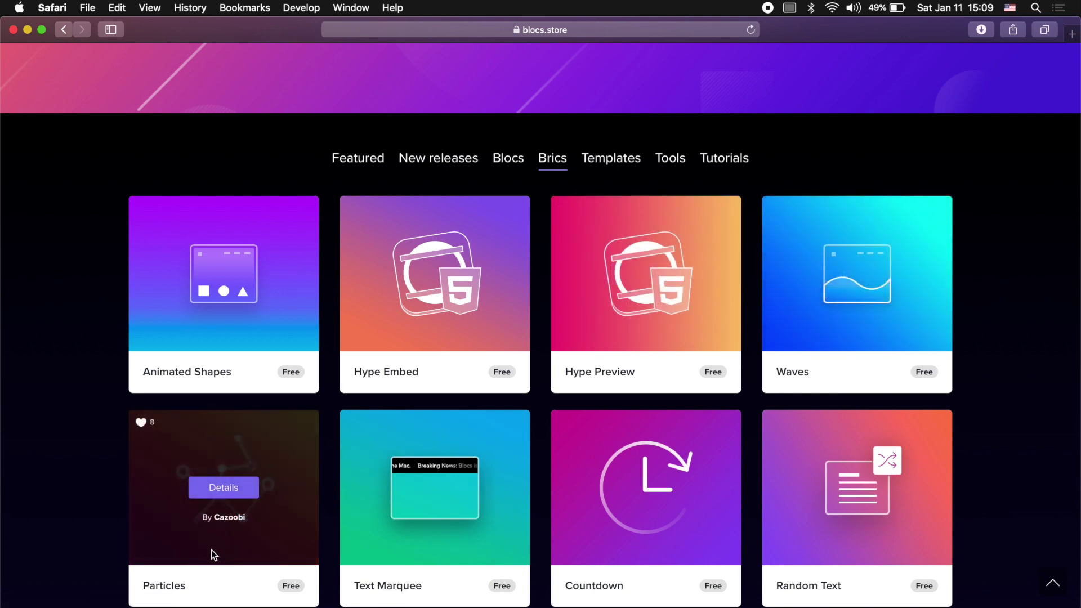
click(233, 487)
scroll(448, 386, down, 1)
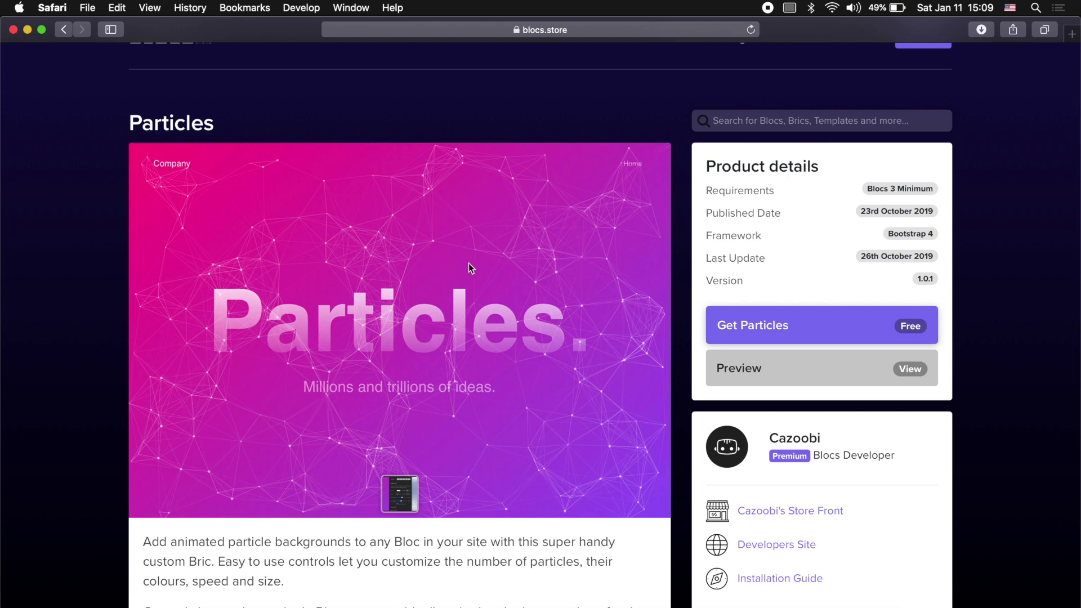
click(796, 313)
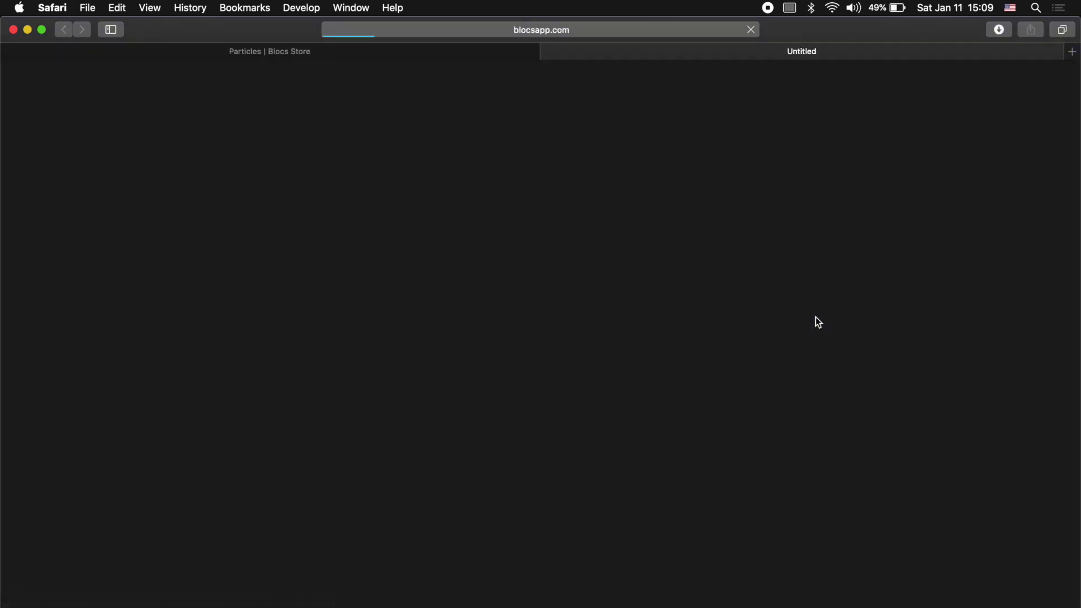
click(999, 29)
double_click(972, 79)
click(667, 233)
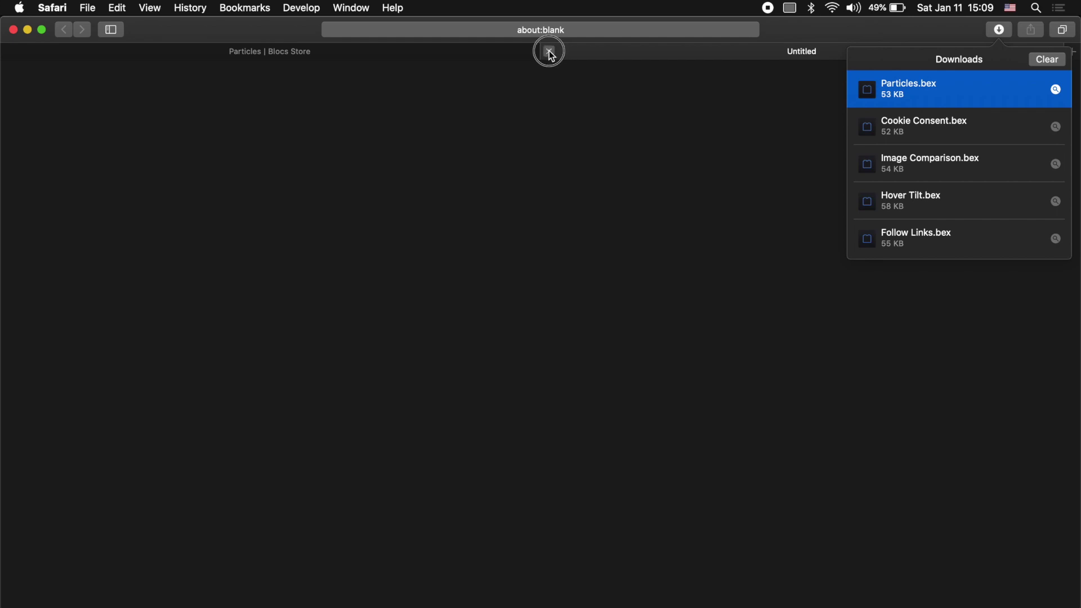
click(549, 51)
Step: Download the free Animated Shapes Bric from the store's Brics category and install it in Blocs
scroll(354, 246, left, 5)
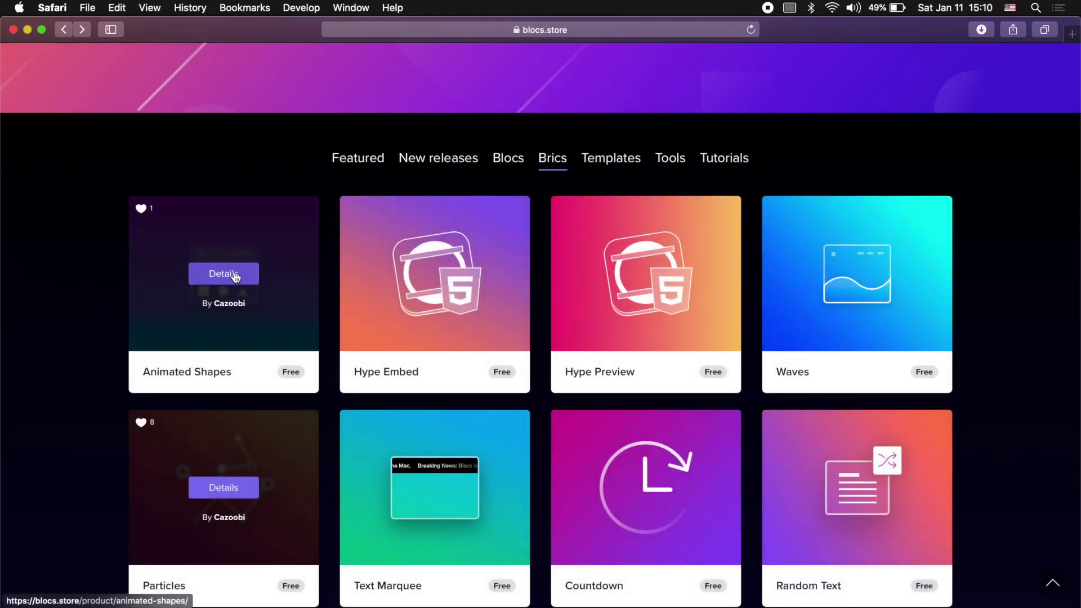
click(236, 276)
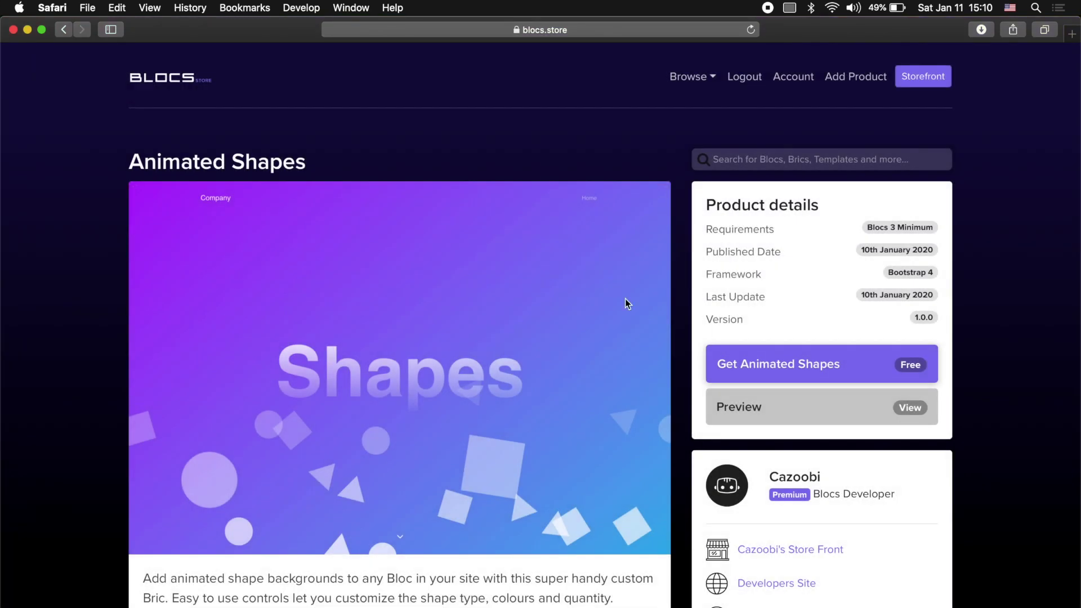
click(799, 365)
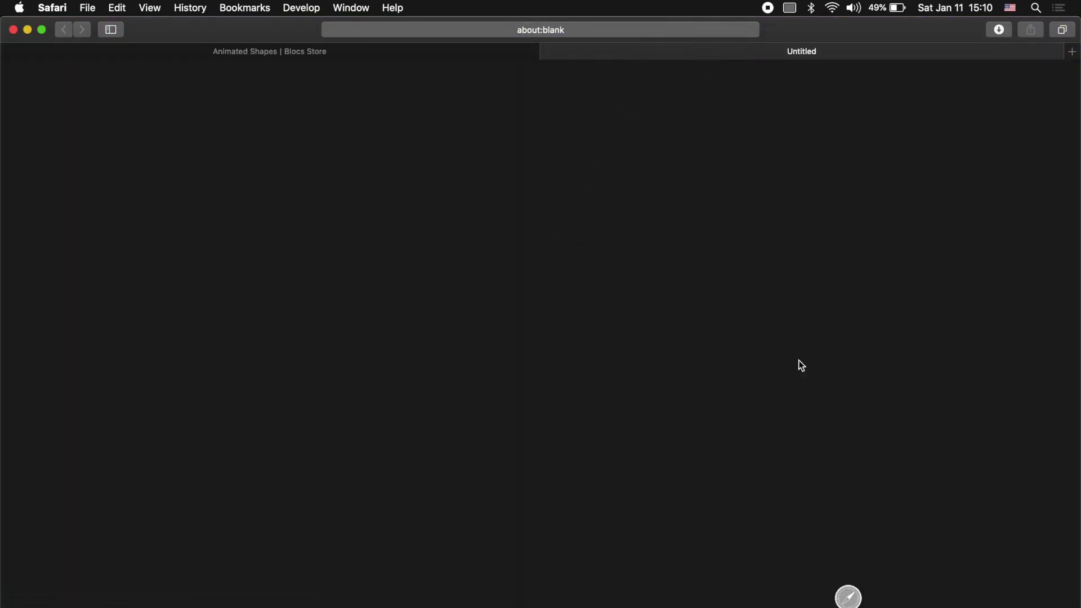
click(999, 30)
double_click(945, 97)
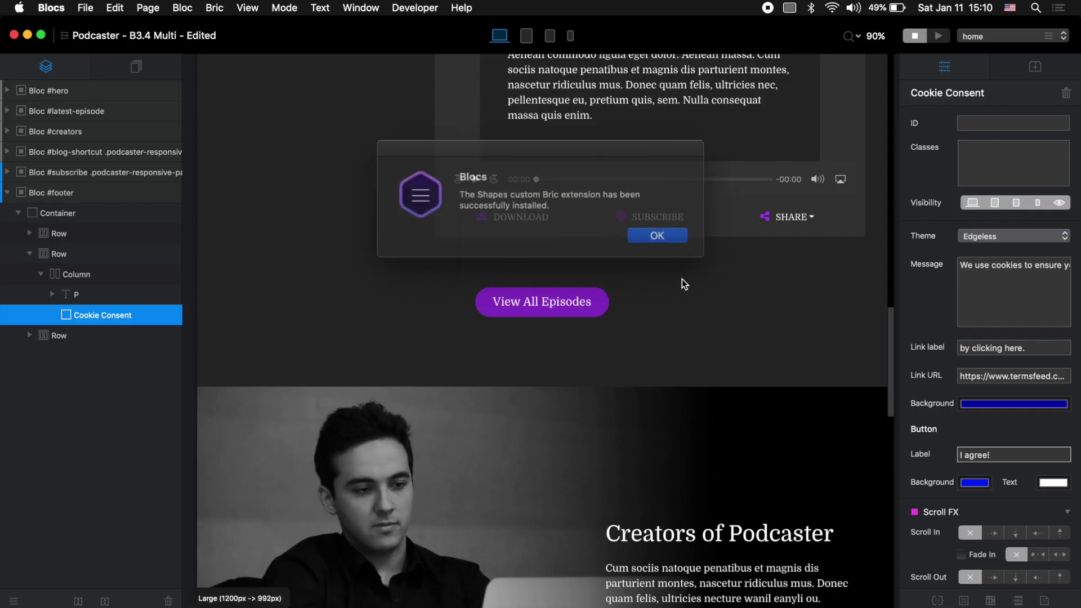
click(664, 234)
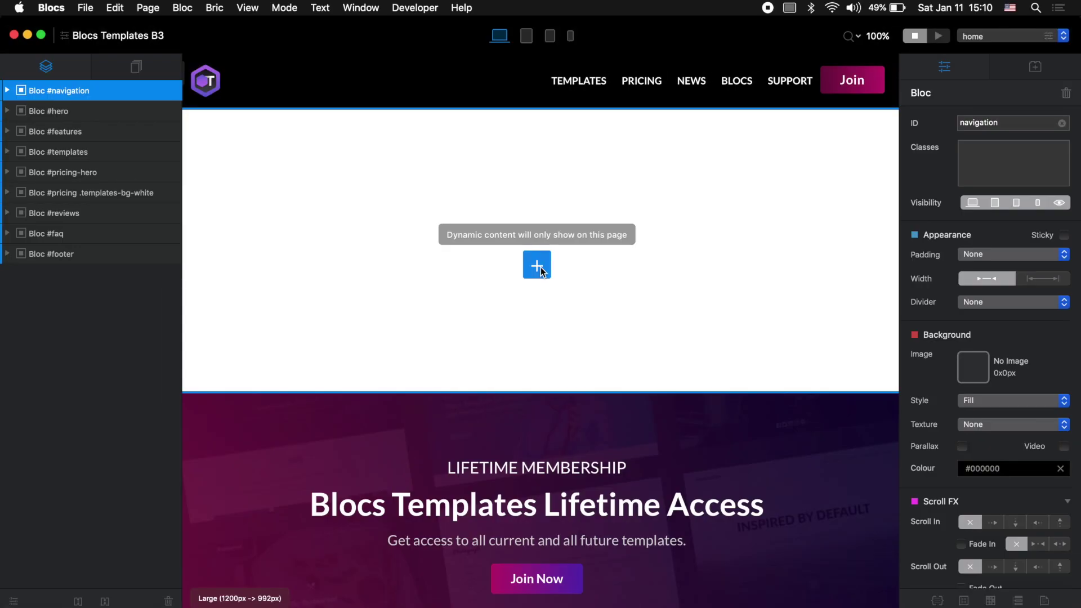
Step: Add a full-screen hero bloc with navigation, strapline, sub heading and Get Started button to the Blocs Templates B3 home page's empty dynamic area
click(540, 267)
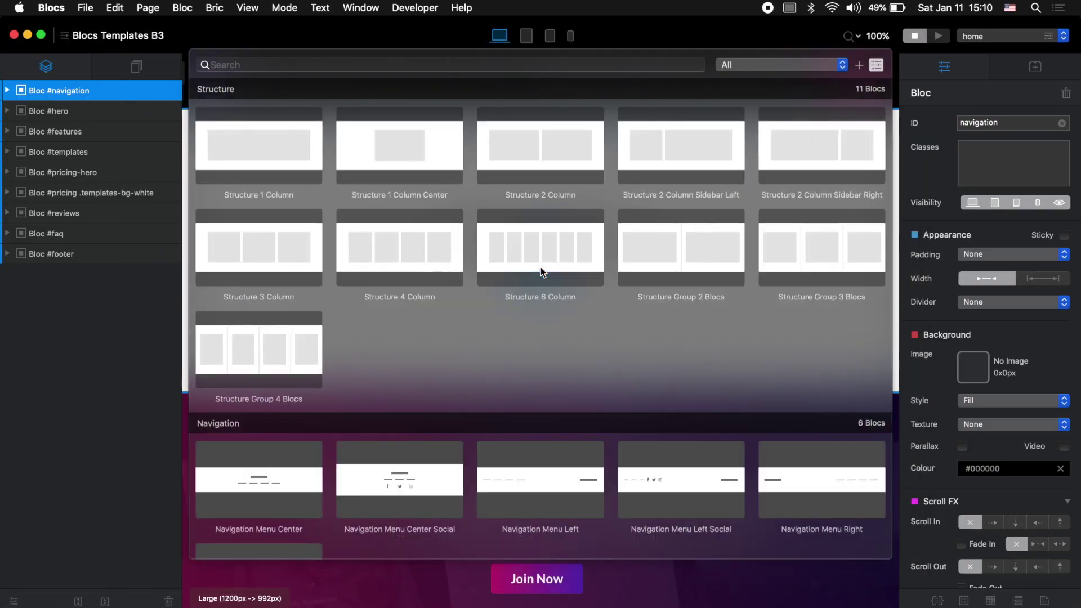
scroll(541, 267, down, 5)
click(560, 301)
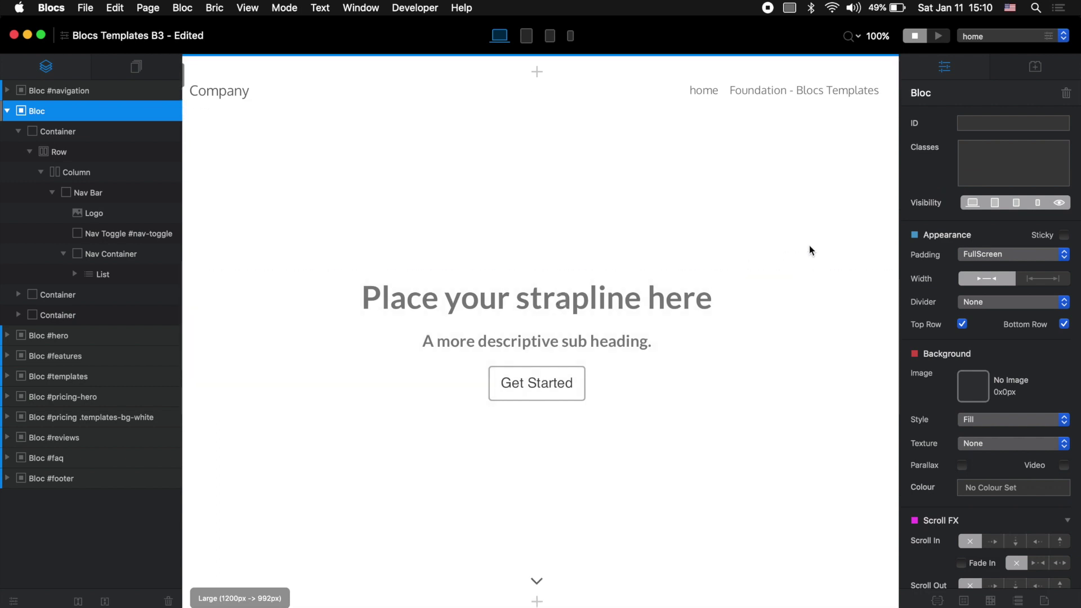
Step: Set the new hero bloc's background image to templates-2019-bg from the project's assets
click(973, 387)
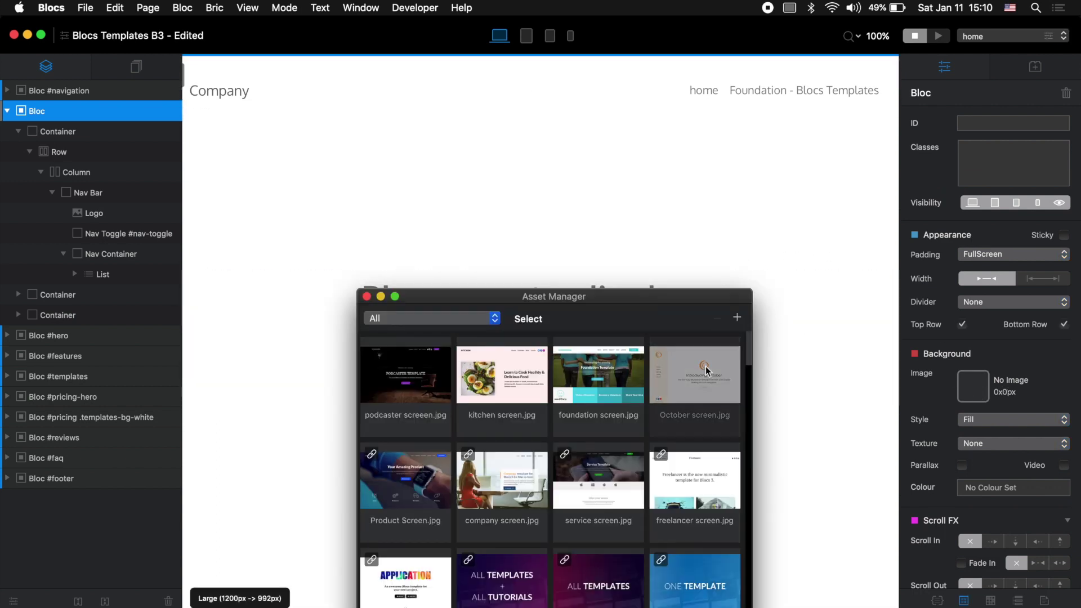
scroll(706, 366, down, 3)
click(508, 499)
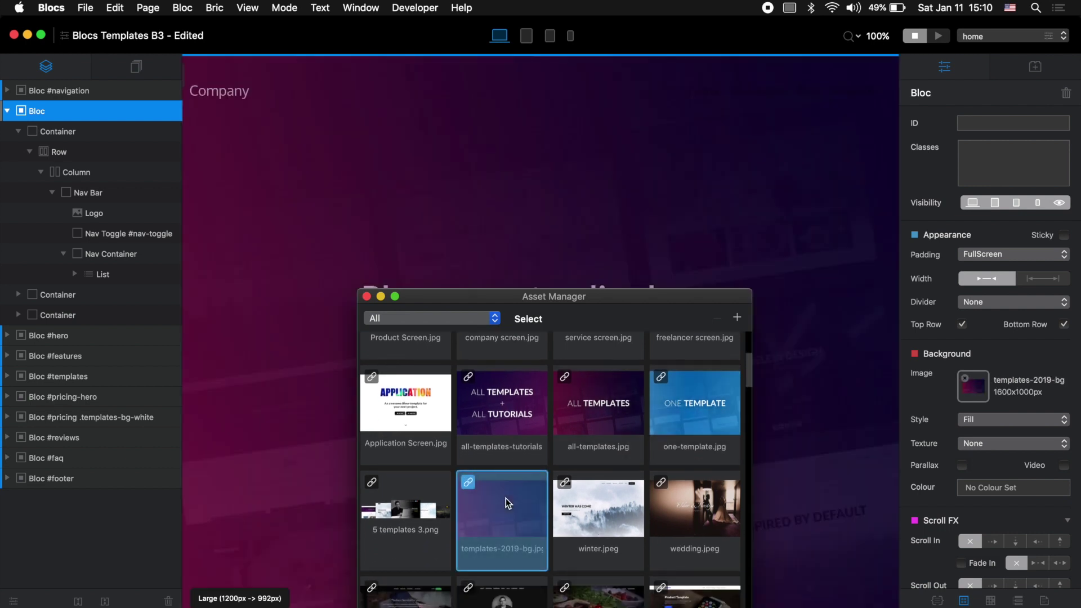
click(366, 296)
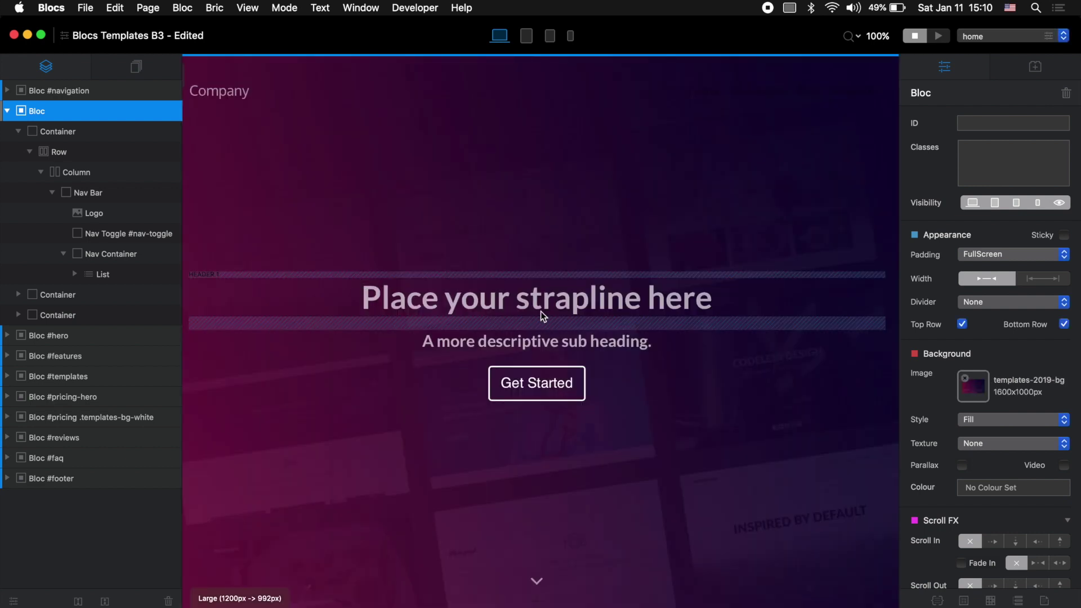
Step: Place the Particles Bric between the hero's sub heading and Get Started button, and preview the animated background
scroll(541, 312, down, 3)
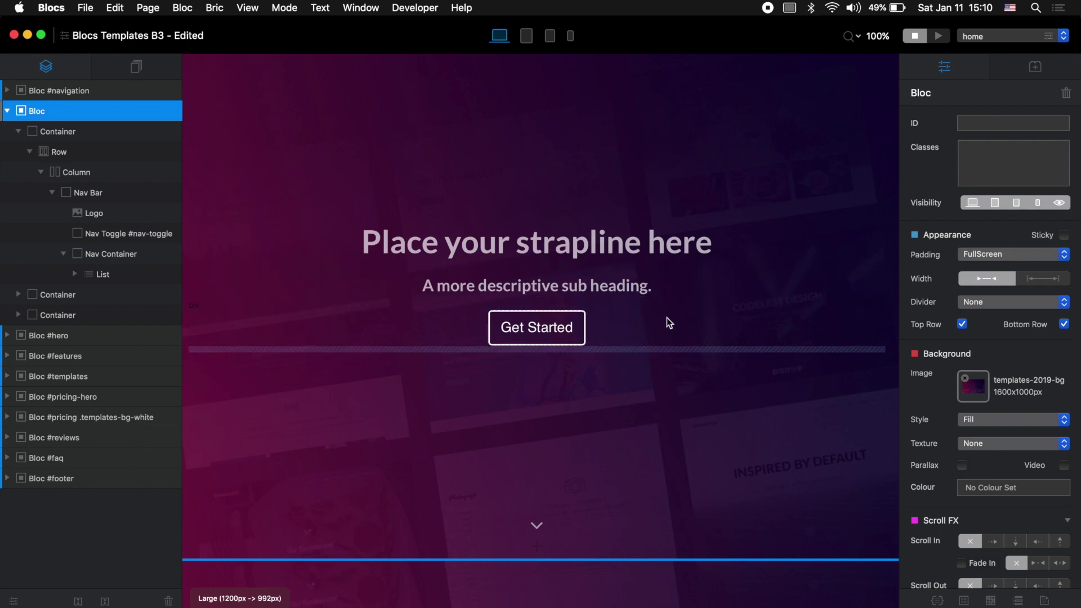
click(682, 289)
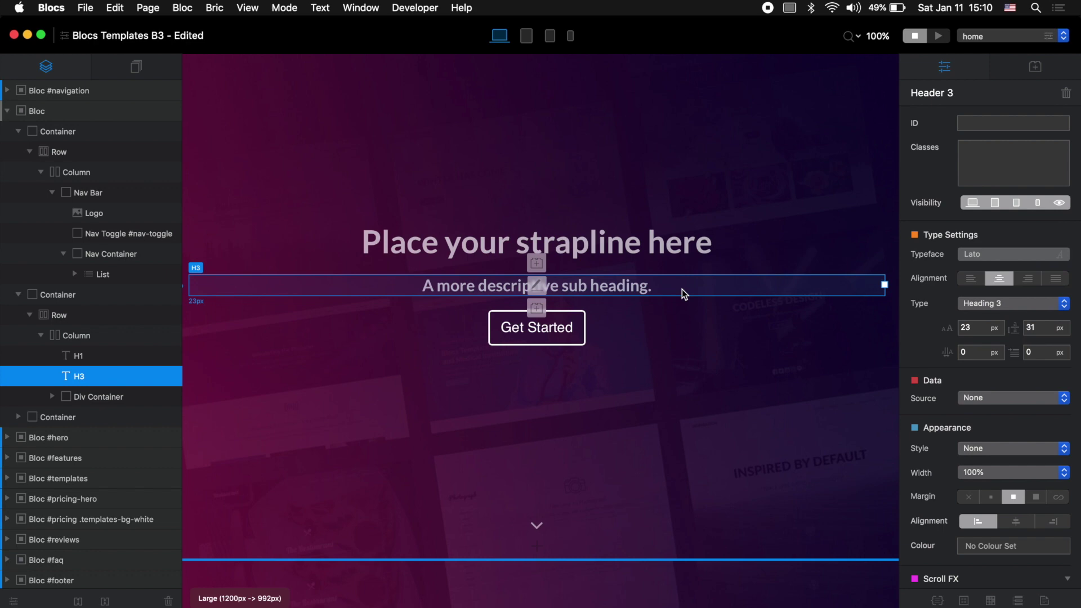
click(536, 307)
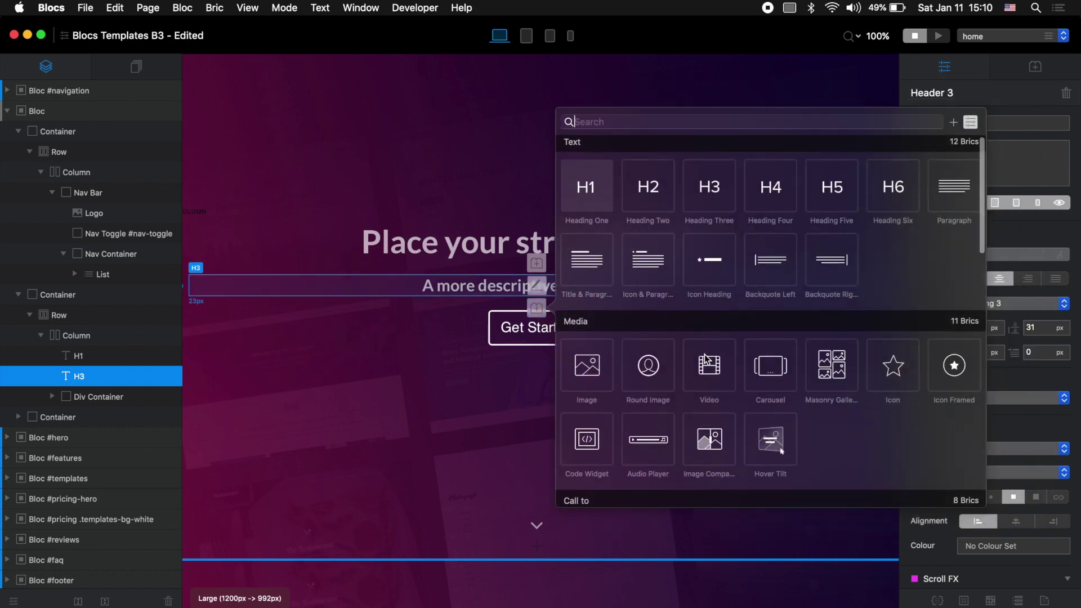
scroll(707, 359, down, 5)
scroll(707, 360, down, 10)
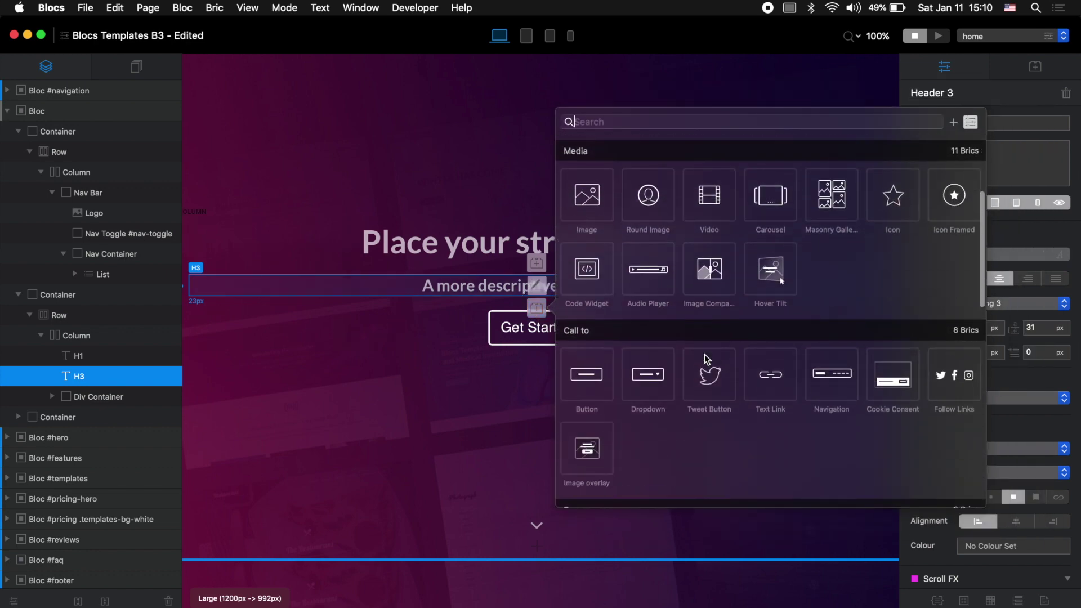
scroll(707, 359, down, 8)
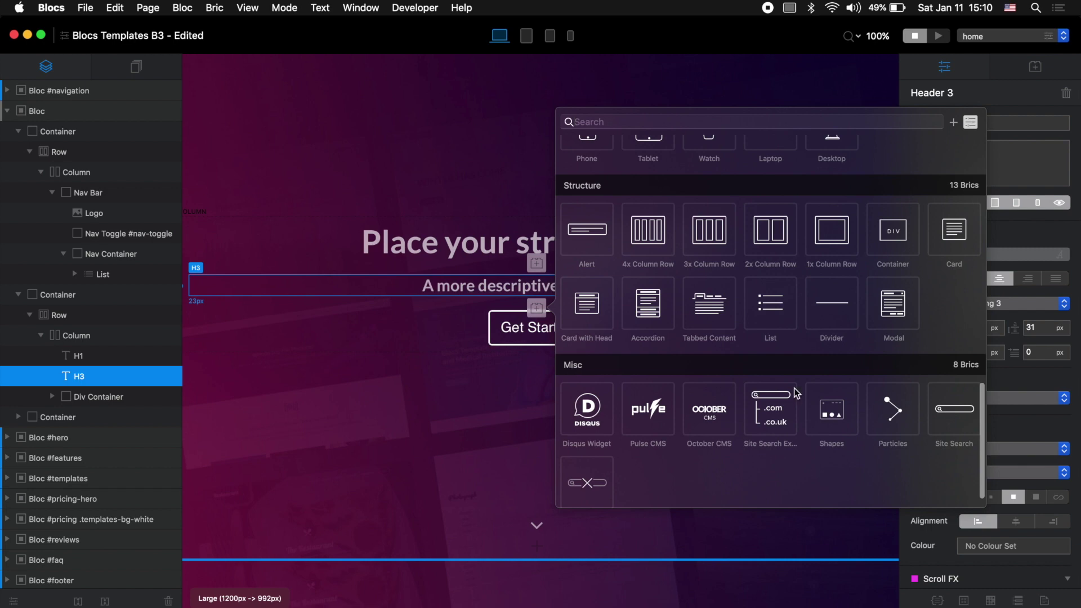
click(898, 410)
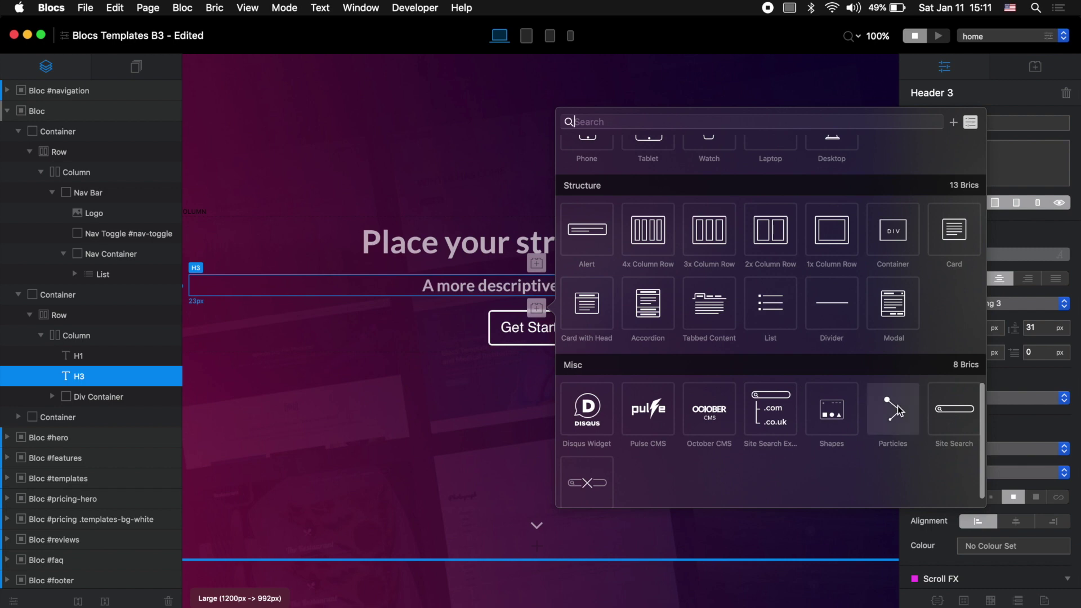
click(524, 312)
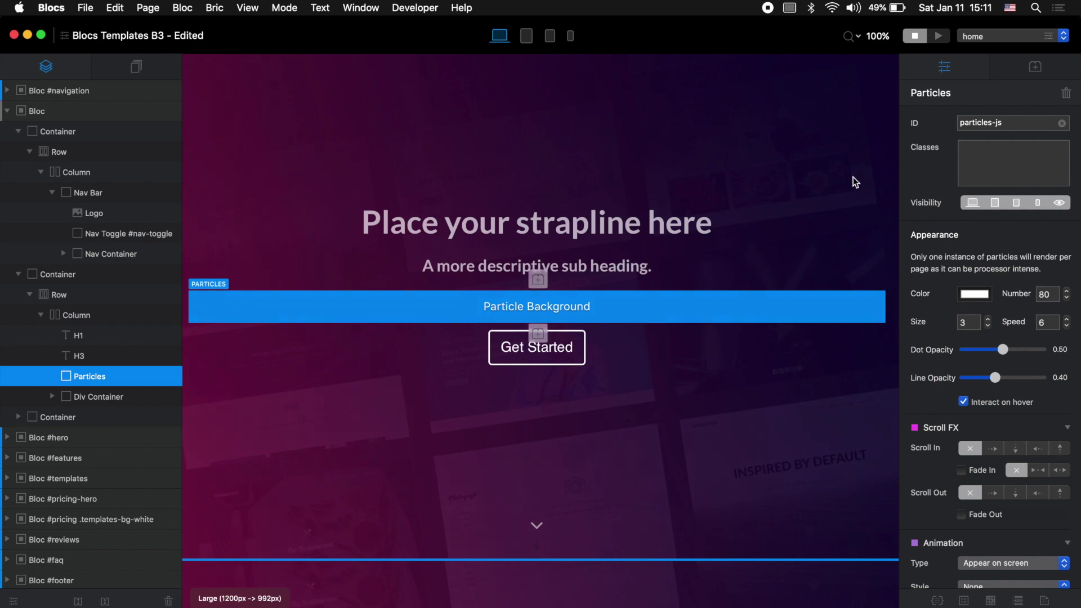
click(939, 36)
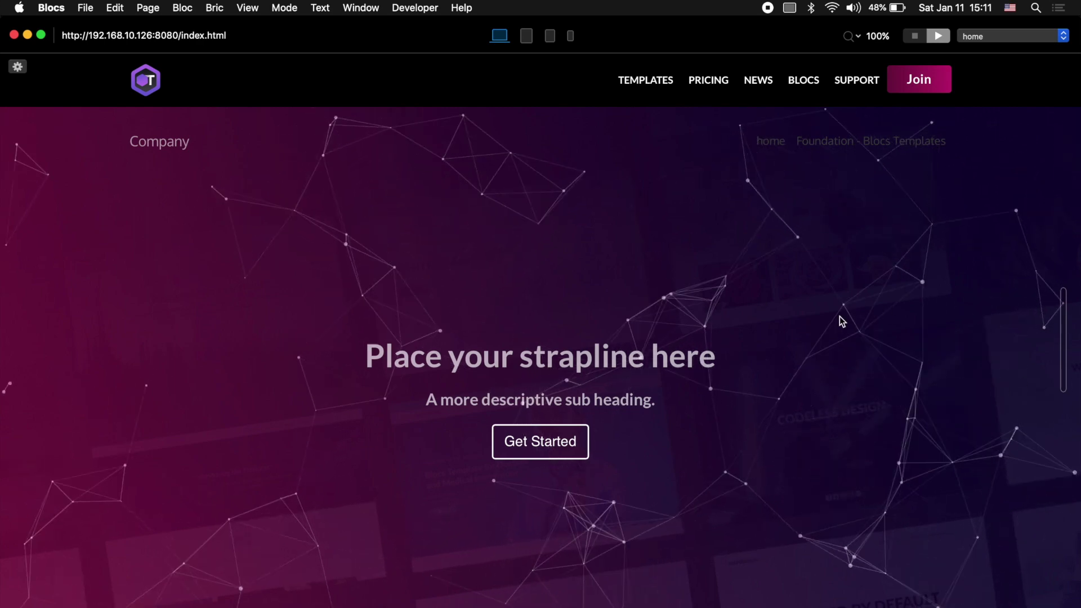
click(917, 35)
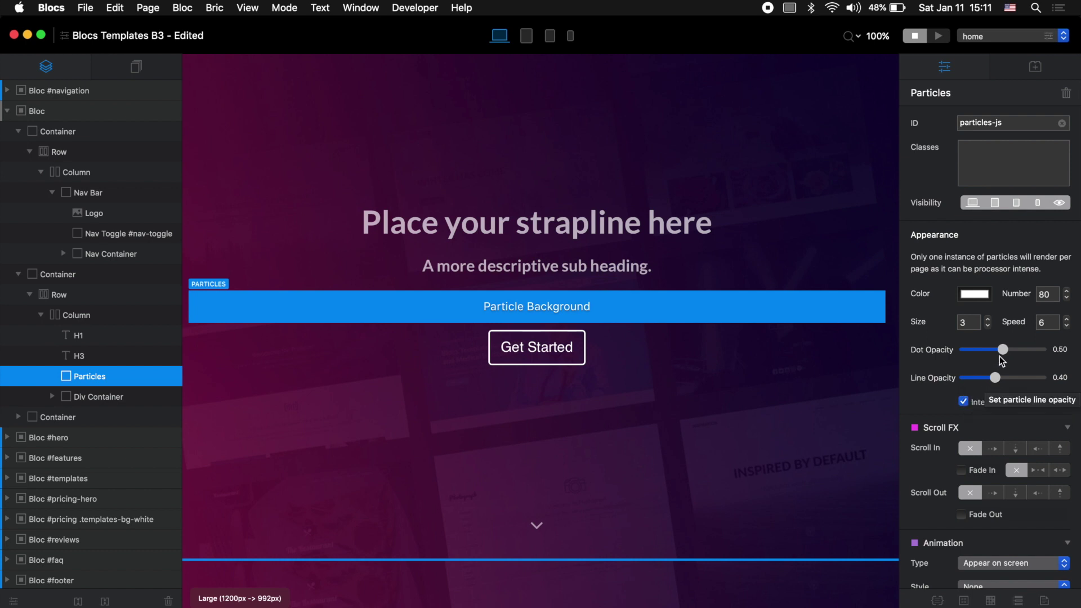
Step: Set the particles to number 150, size 5, speed 3, dot opacity 0.71 and line opacity 0.57, and preview them
drag(1003, 349, 1009, 382)
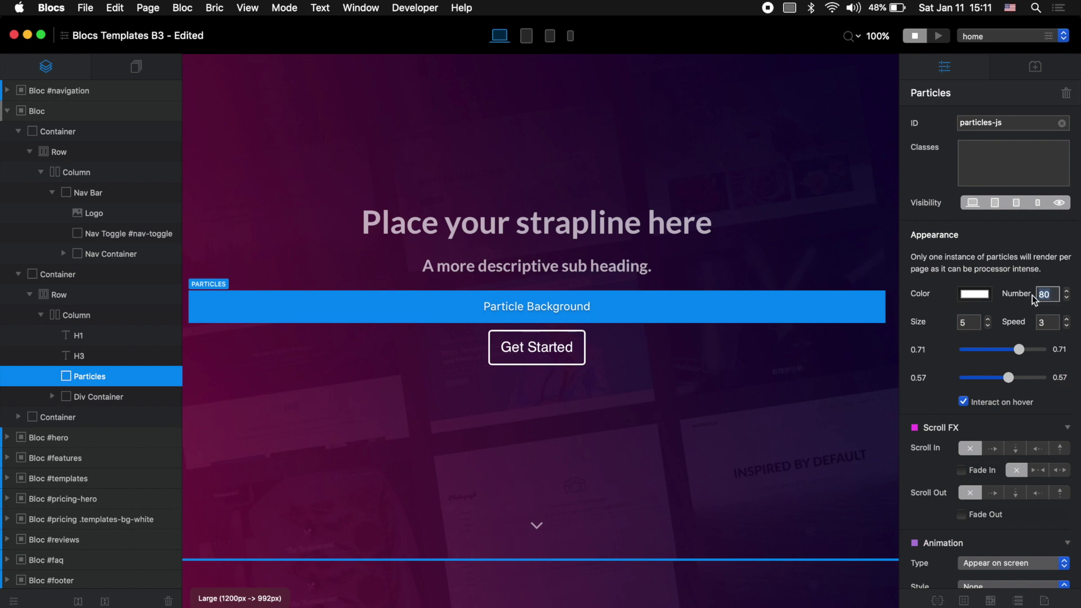
text(150)
click(945, 36)
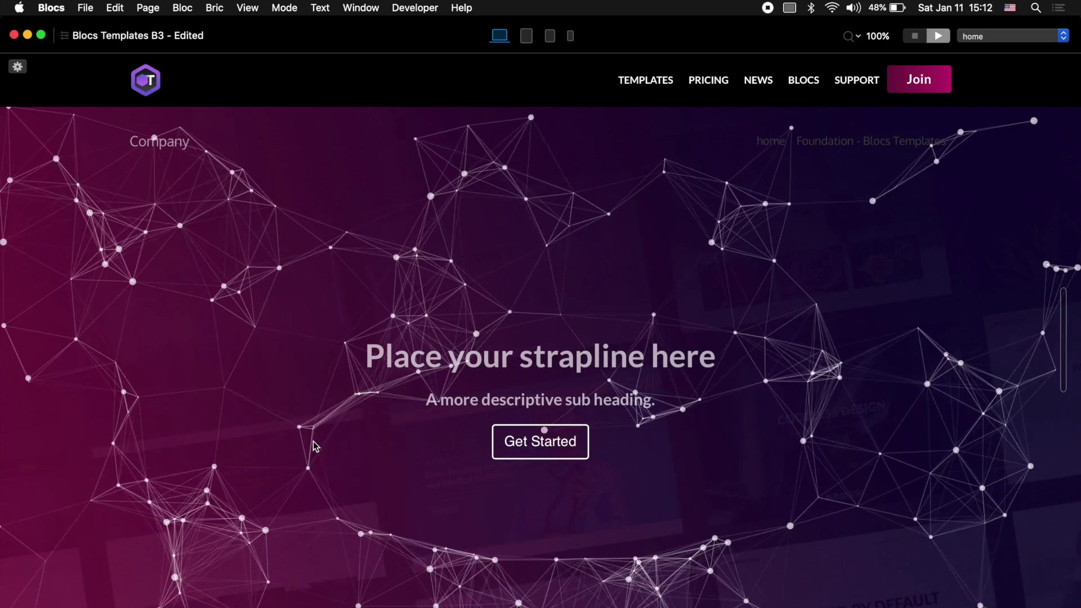
click(918, 33)
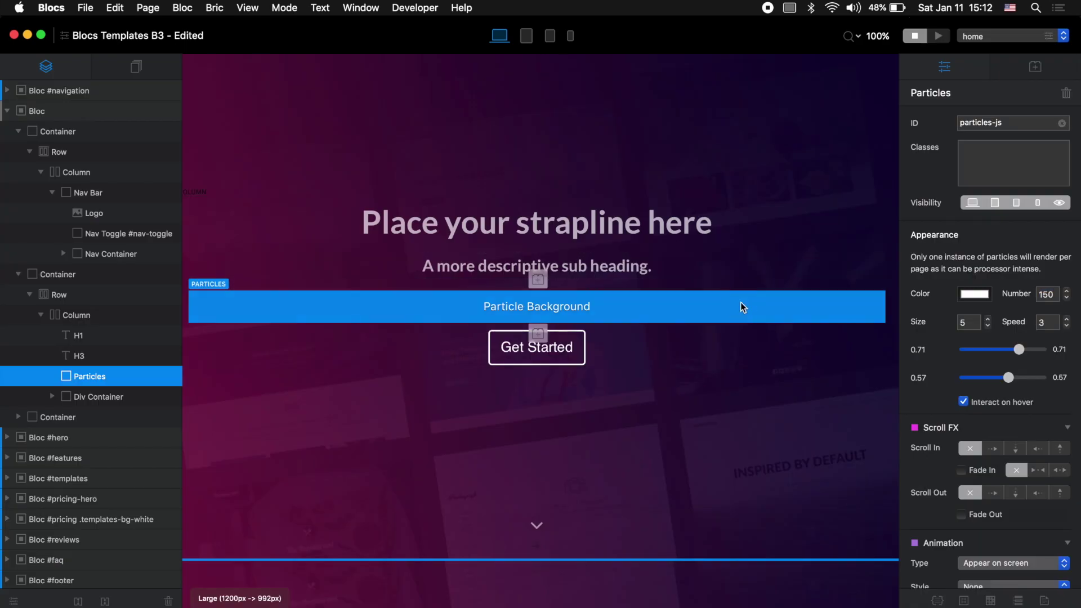
Step: Delete the Particles Bric and place the Shapes Bric between the hero's sub heading and Get Started button
key(BackSpace)
scroll(732, 287, down, 3)
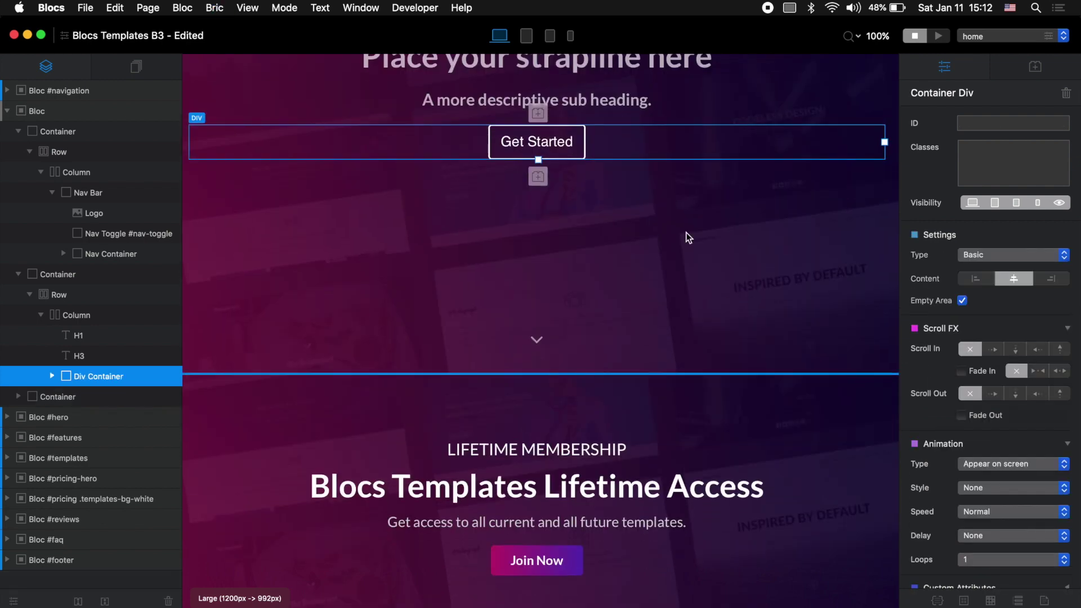
click(647, 108)
click(538, 123)
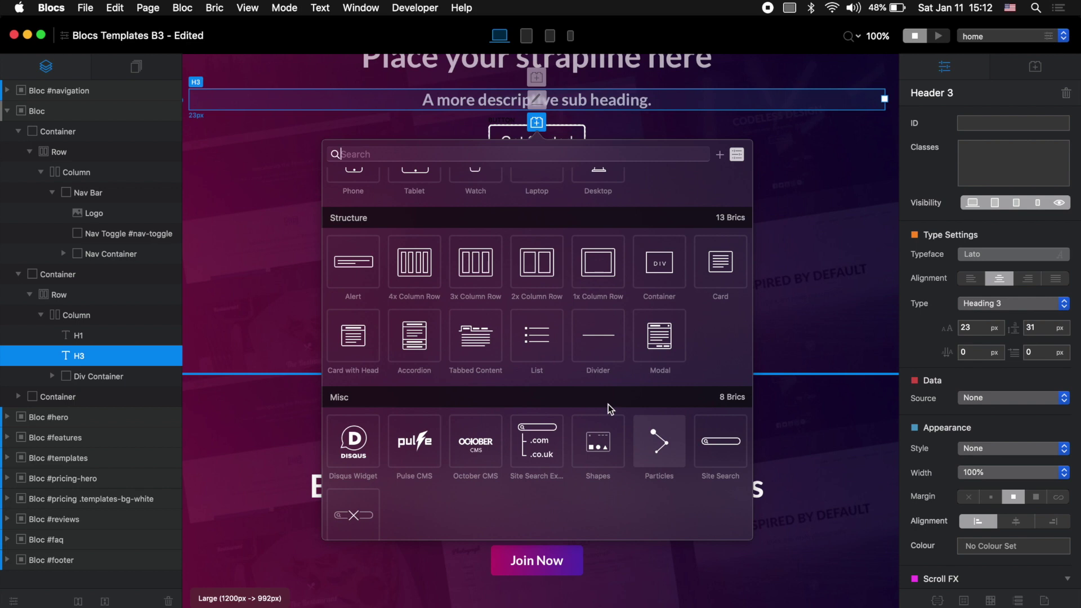
click(605, 438)
scroll(654, 194, up, 5)
click(733, 132)
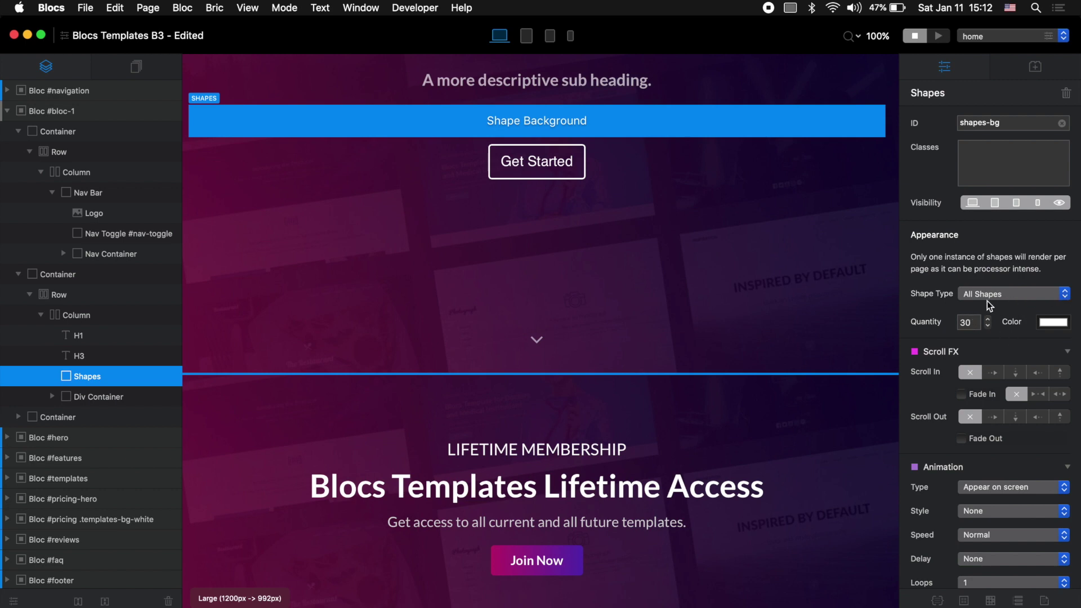
Step: Check the available shape types, keep All Shapes selected, and preview the Shapes background
click(1003, 293)
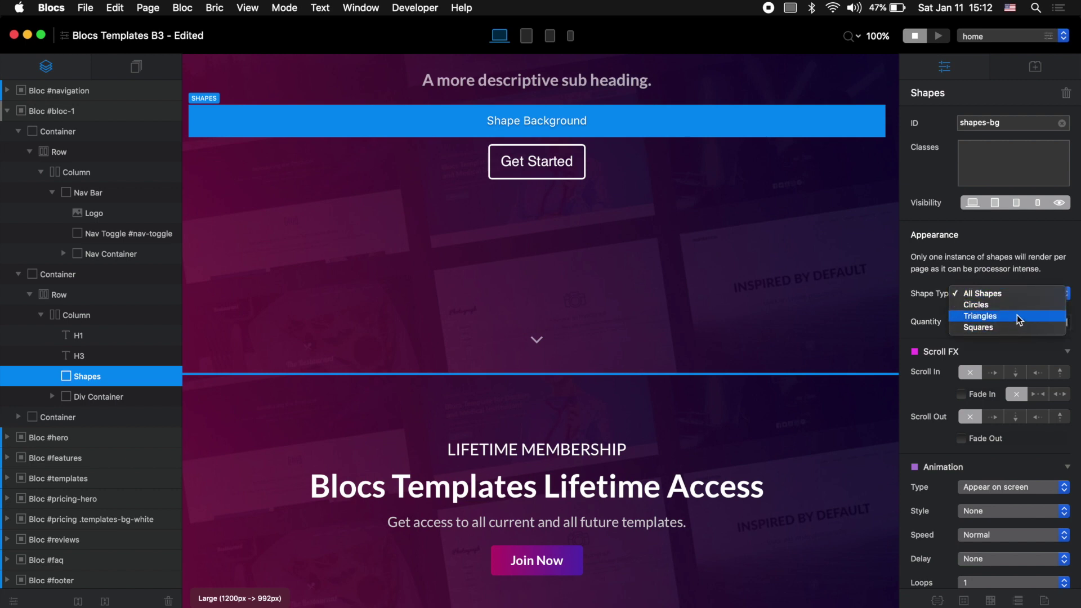
click(1016, 316)
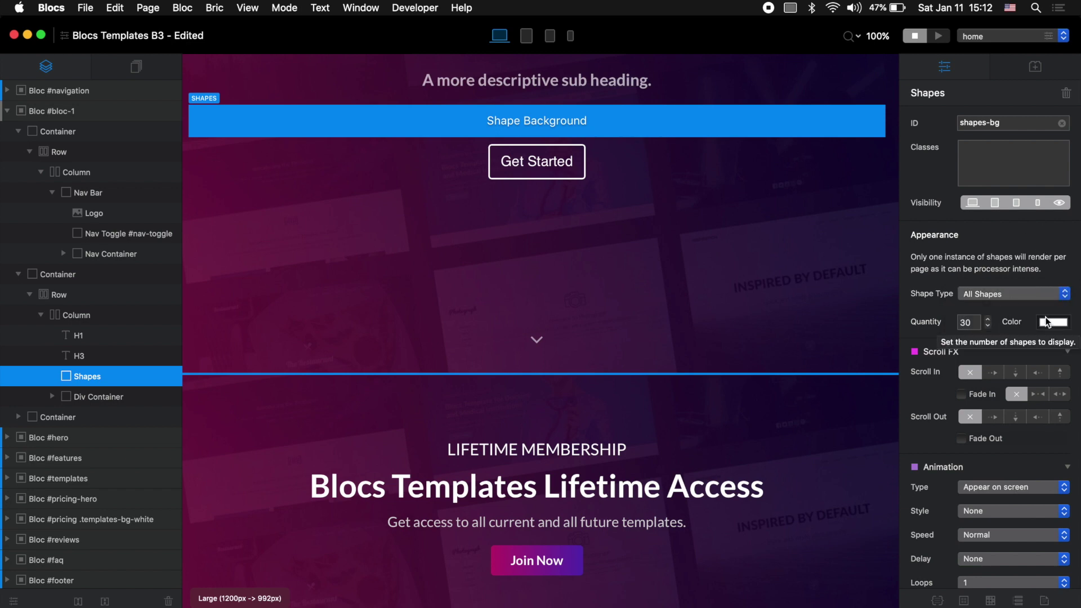
click(945, 34)
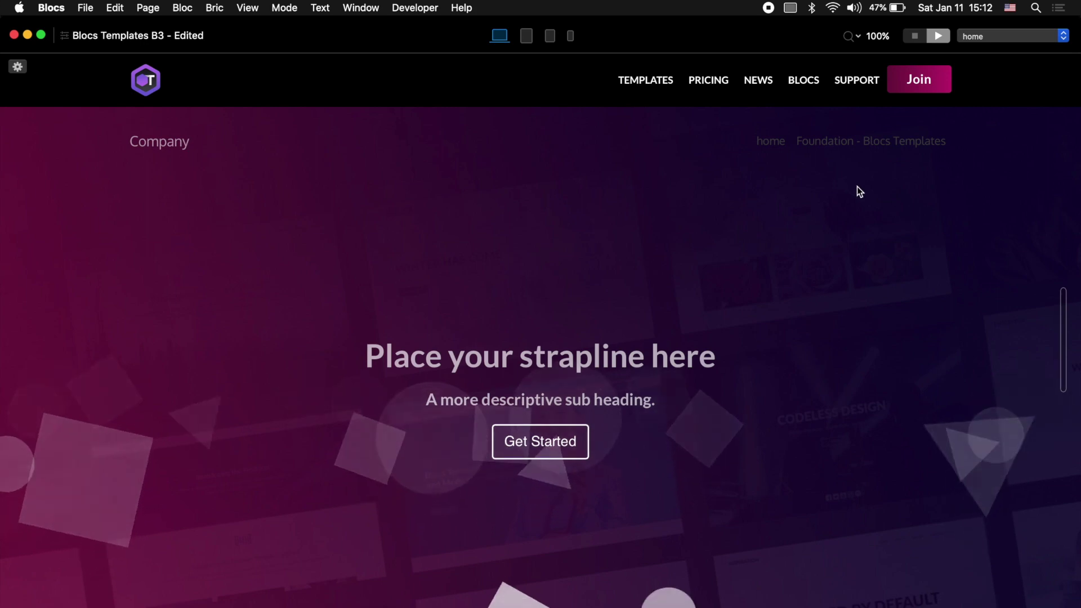
Step: Increase the quantity of shapes in the Shapes Bric, keeping All Shapes selected, and preview the animated hero background
click(918, 37)
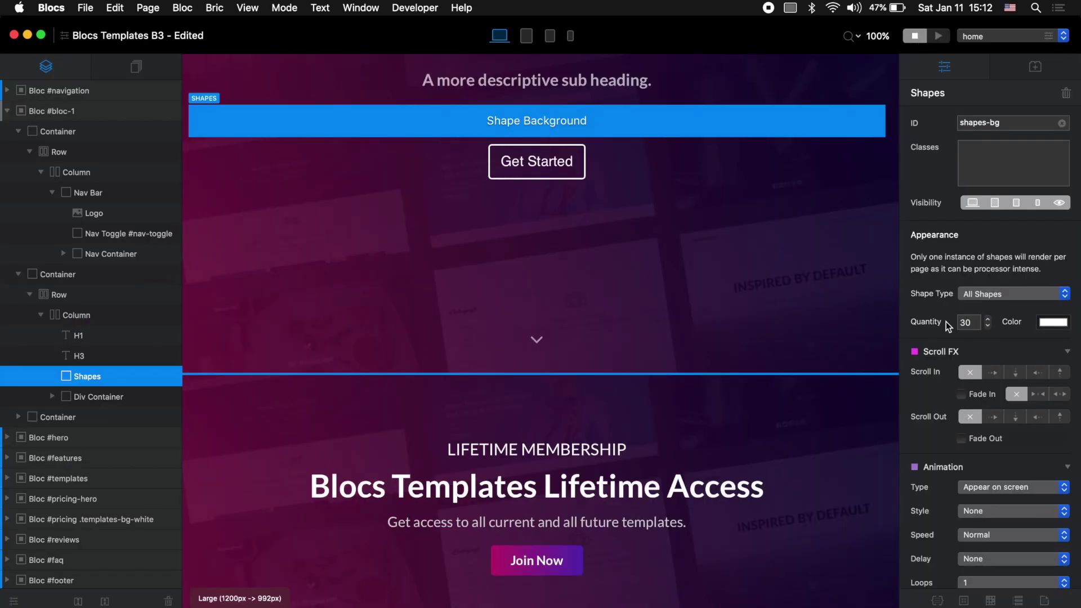
click(937, 36)
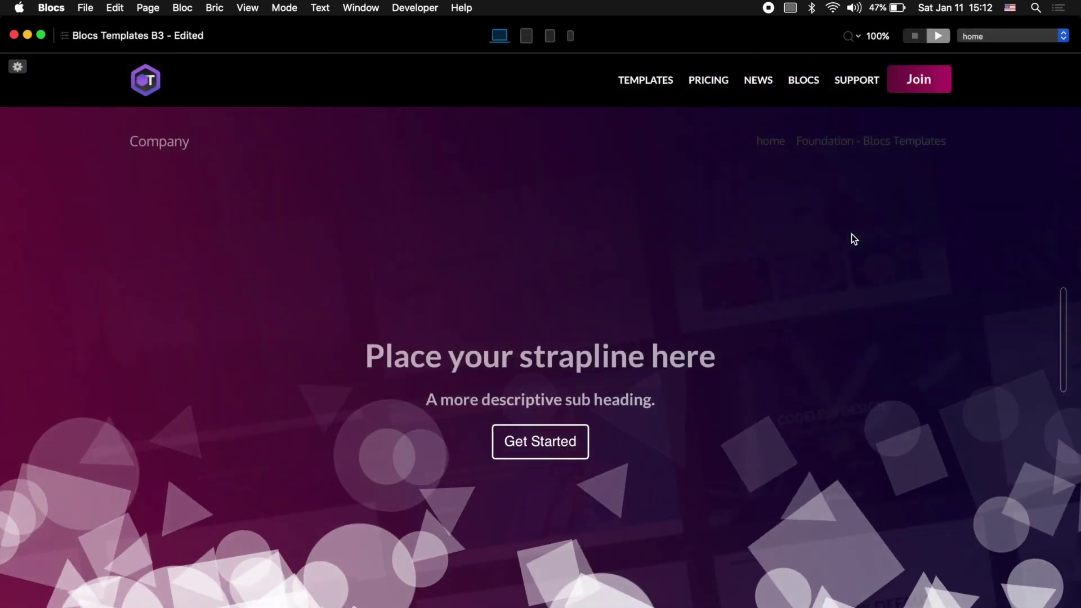
scroll(851, 234, down, 5)
scroll(852, 235, up, 5)
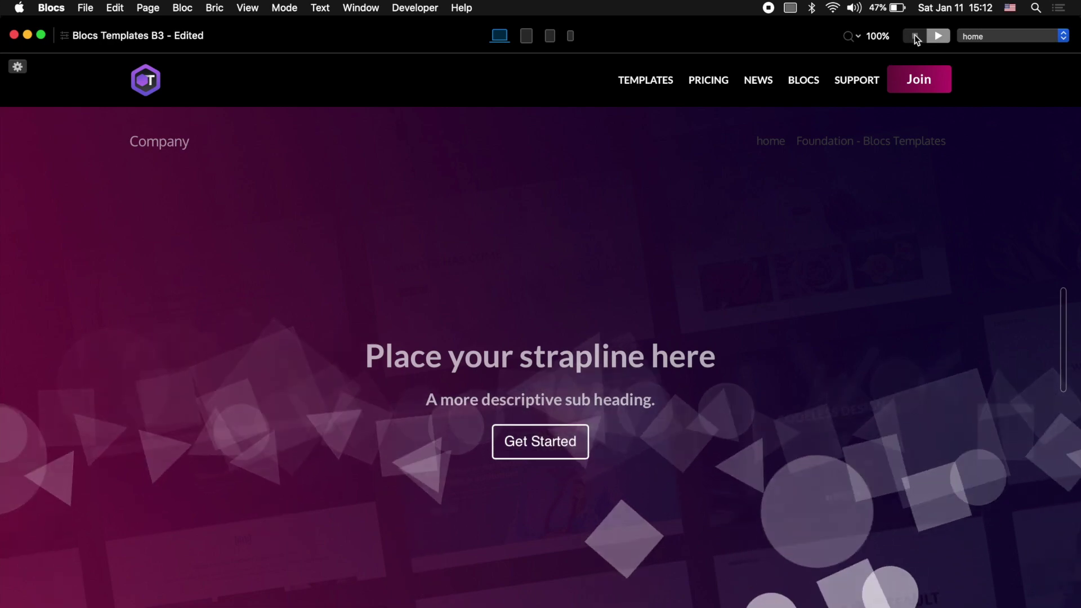
click(915, 36)
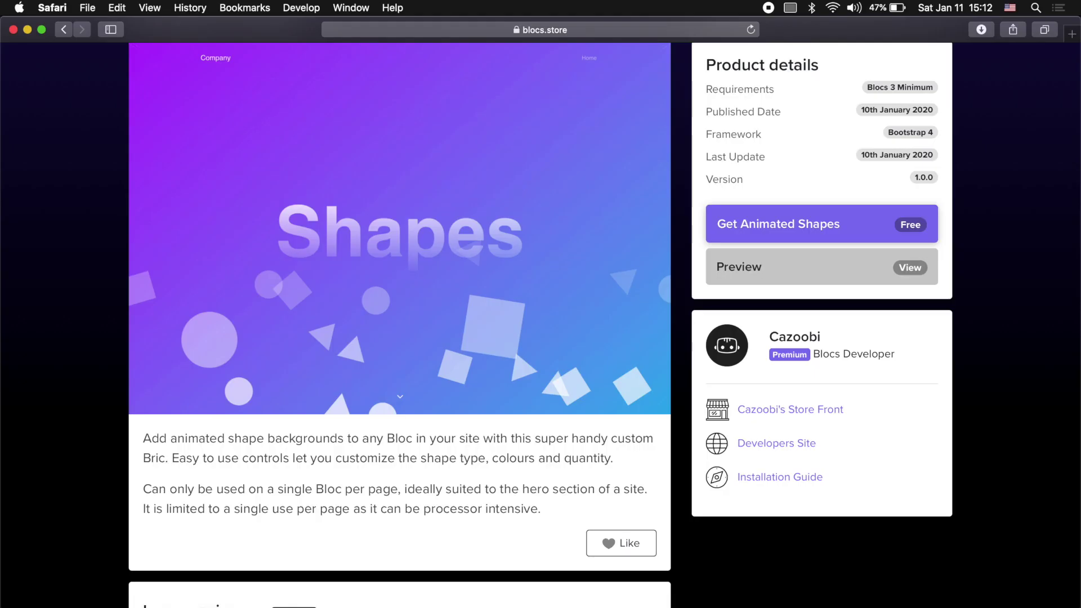
Step: Switch to Safari, browse the Brics category from the Blocs Store home page, and open the Site Search product page
scroll(353, 394, up, 5)
click(174, 77)
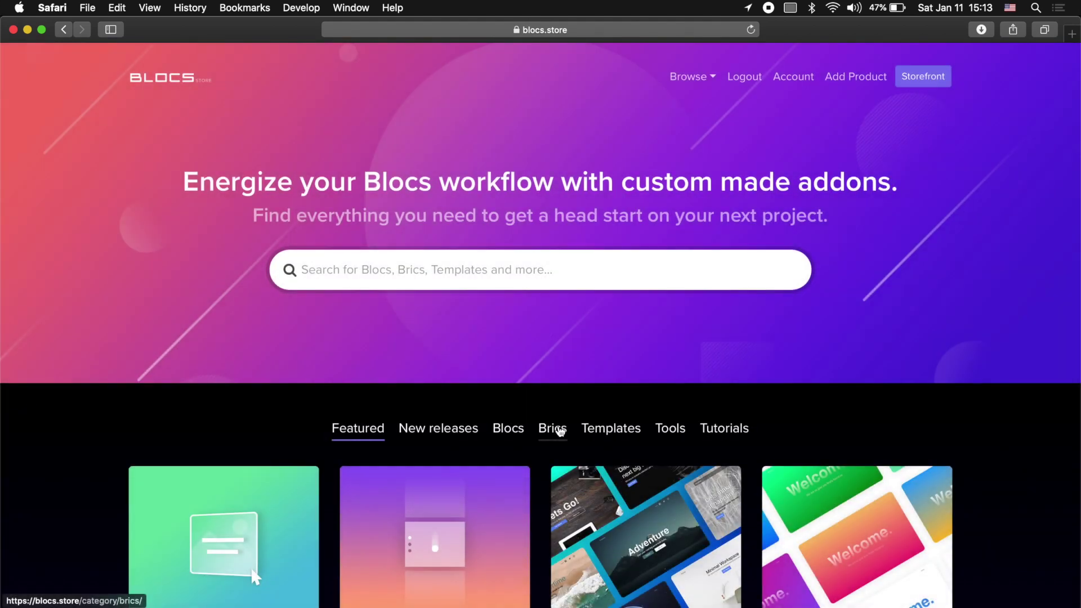
click(560, 431)
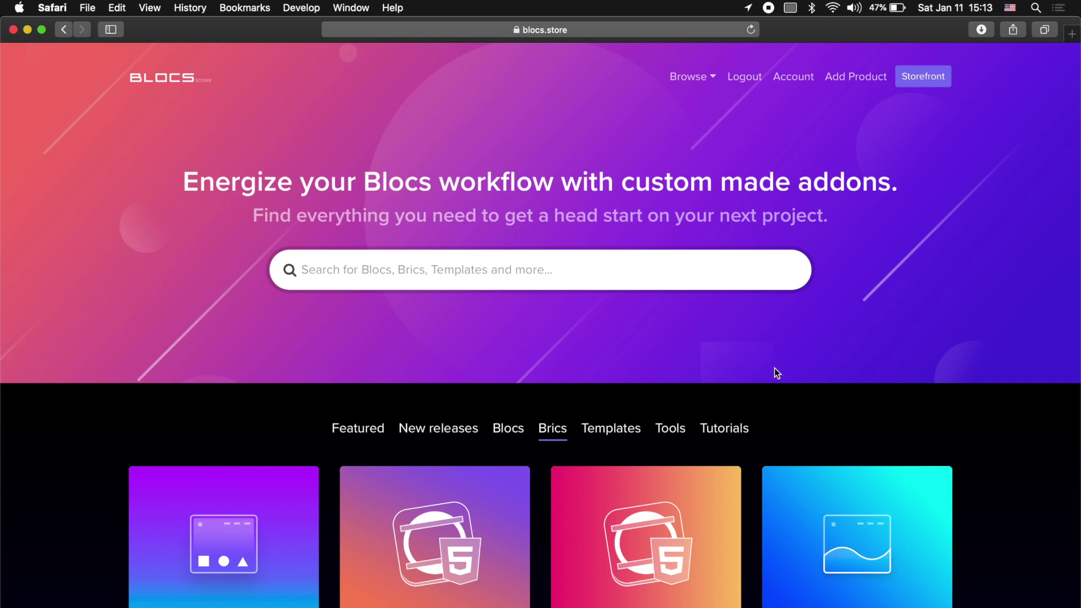
scroll(775, 367, down, 6)
scroll(772, 372, down, 5)
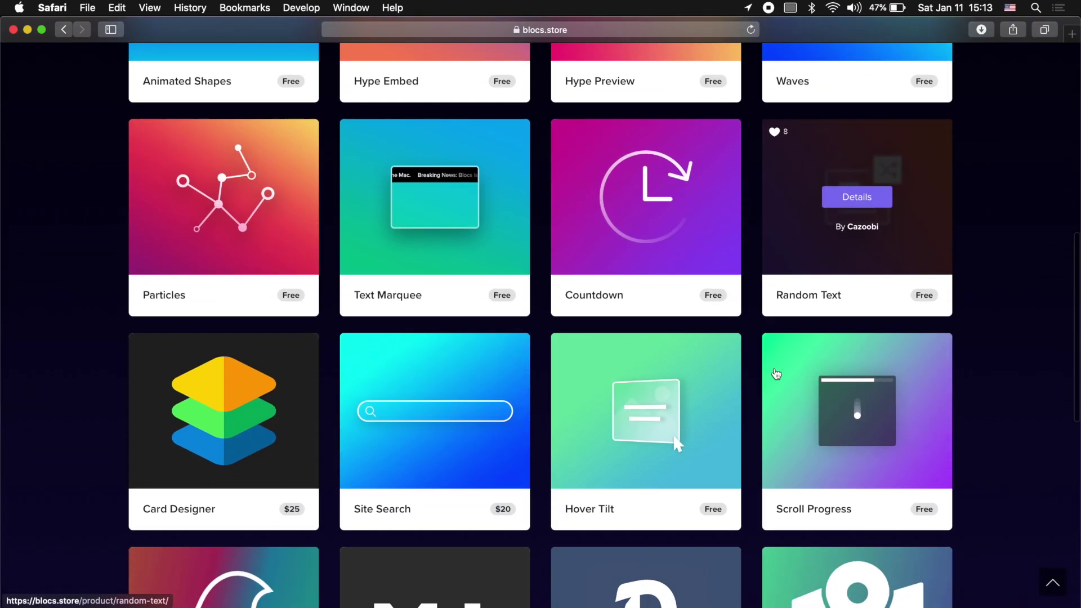
scroll(765, 427, down, 3)
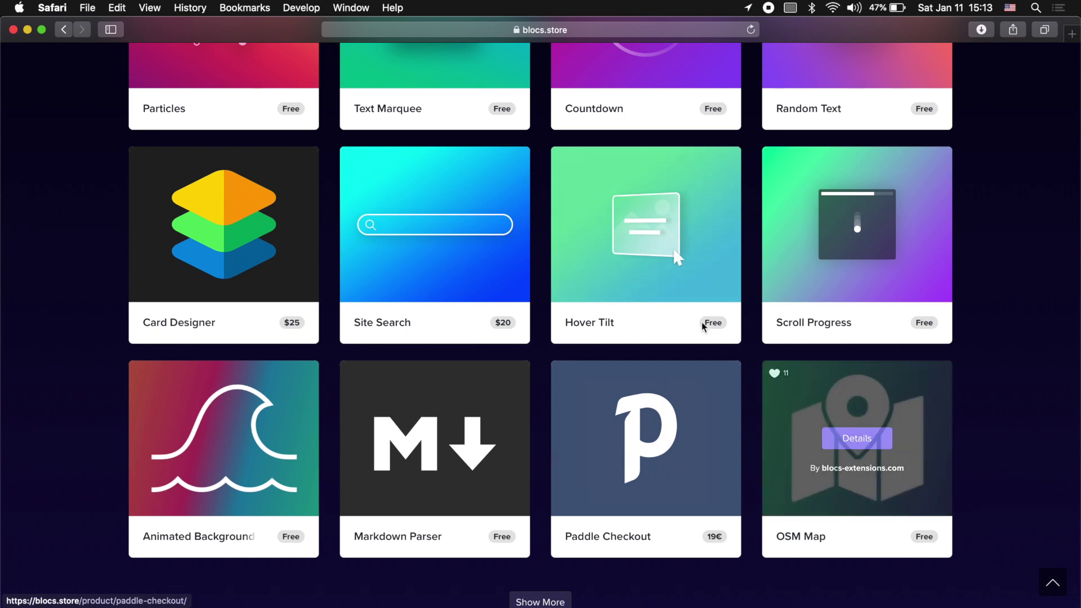
click(432, 226)
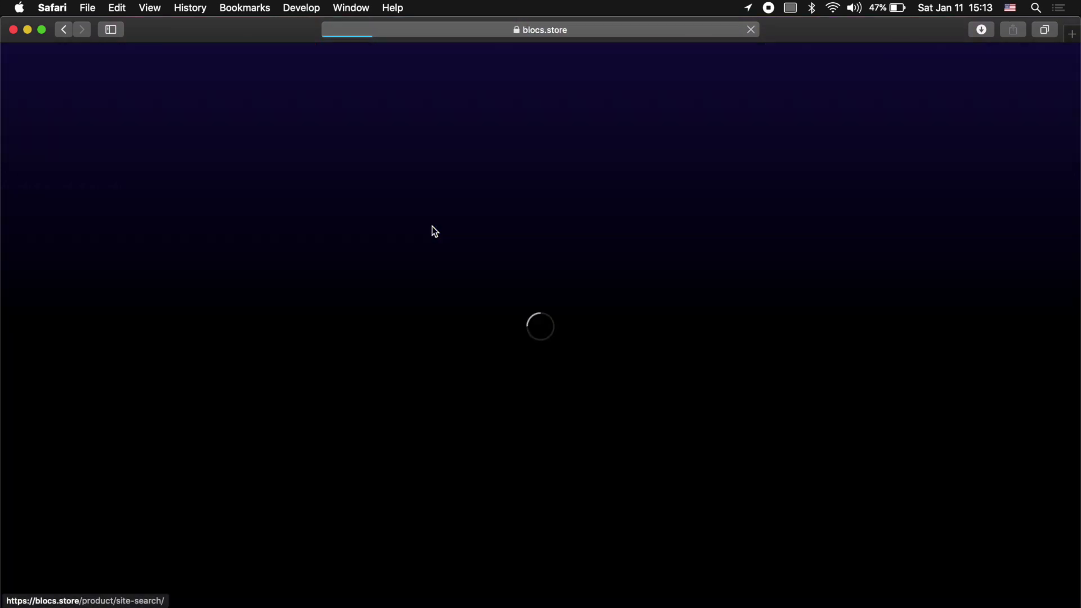